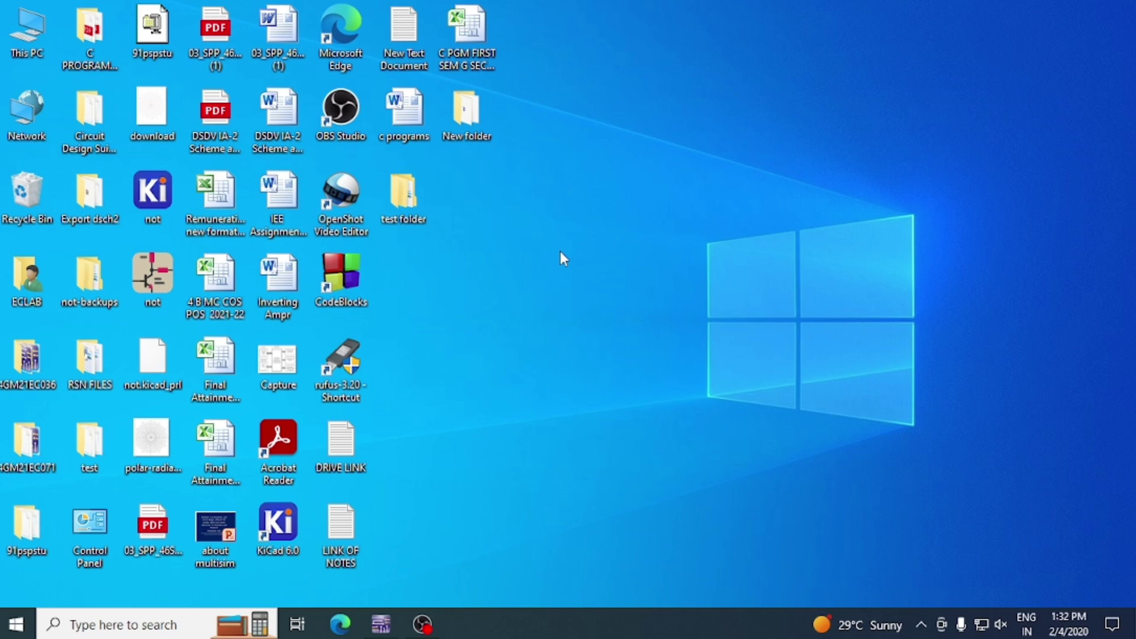
- Place an LM741CH op-amp from Analog > OPAMP as U1 near the schematic centre
{"action": "left_click", "coordinate": [381, 624]}
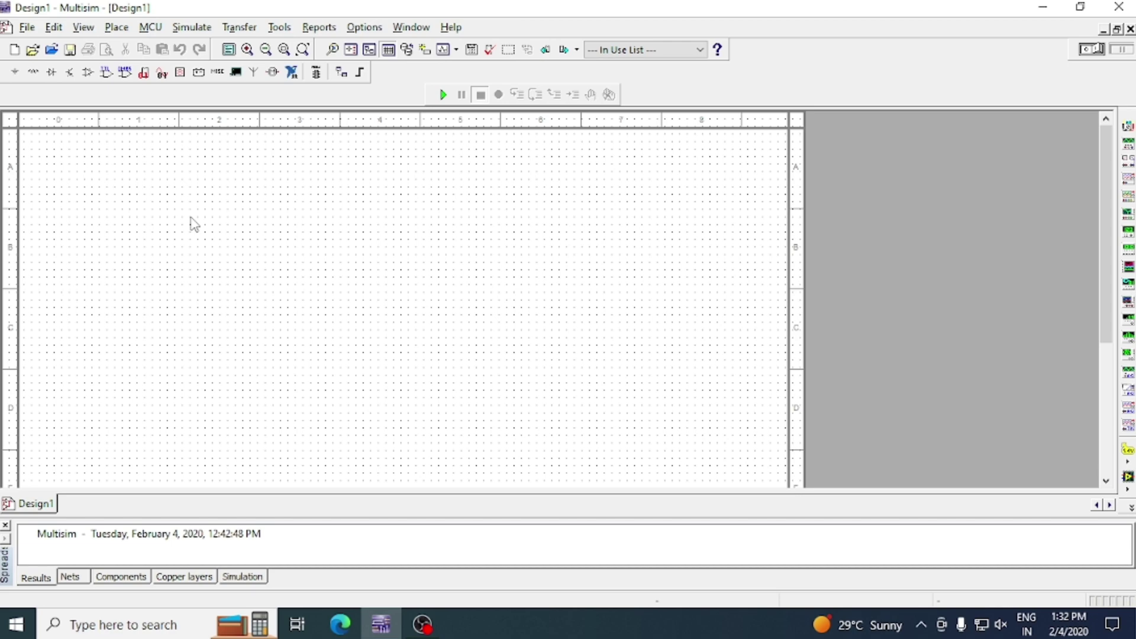
{"action": "right_click", "coordinate": [198, 181]}
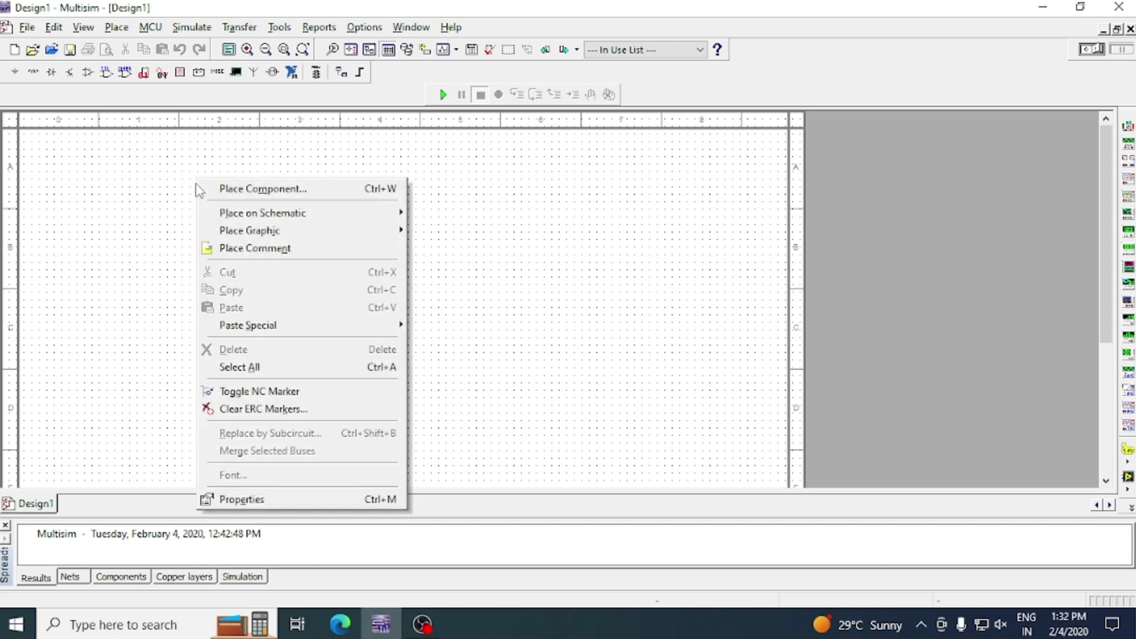
{"action": "right_click", "coordinate": [157, 192]}
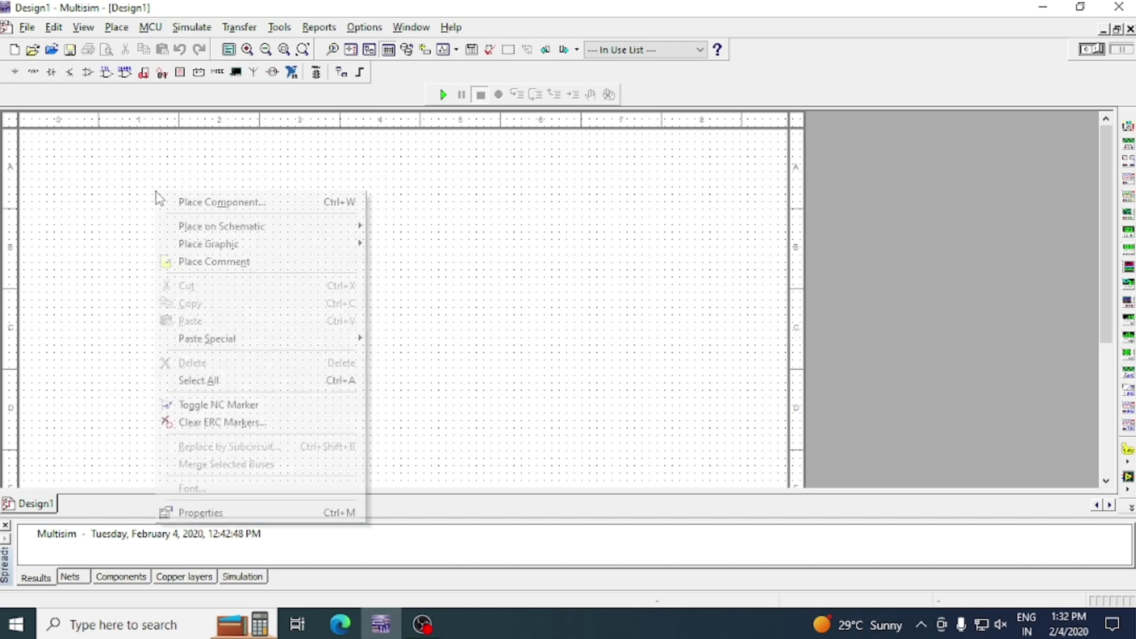
{"action": "left_click", "coordinate": [201, 203]}
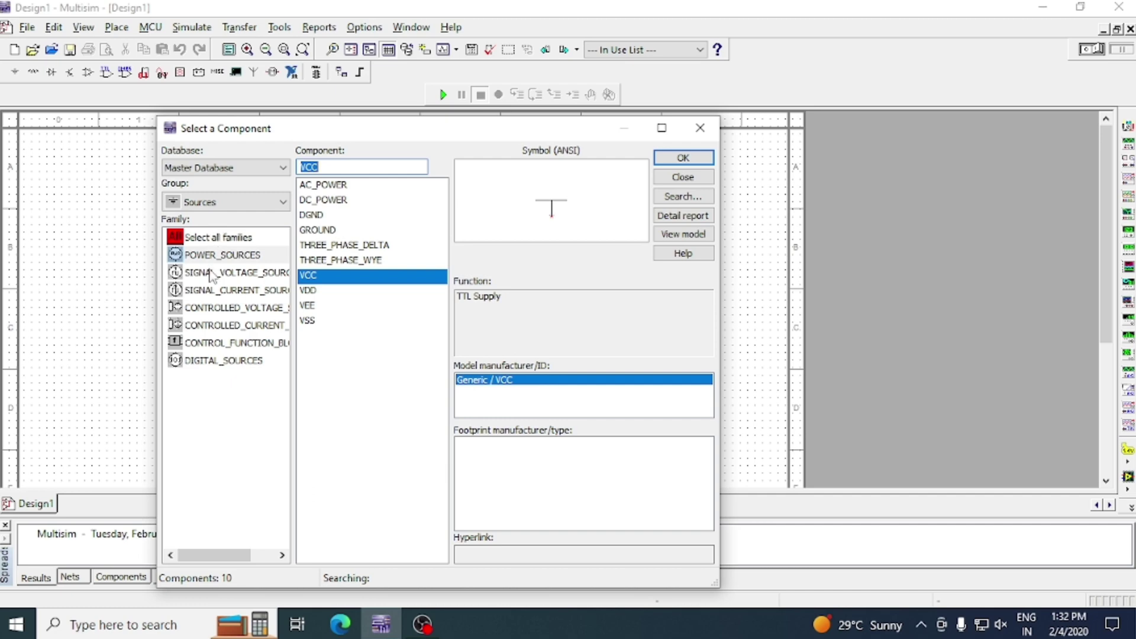
{"action": "left_click", "coordinate": [240, 203]}
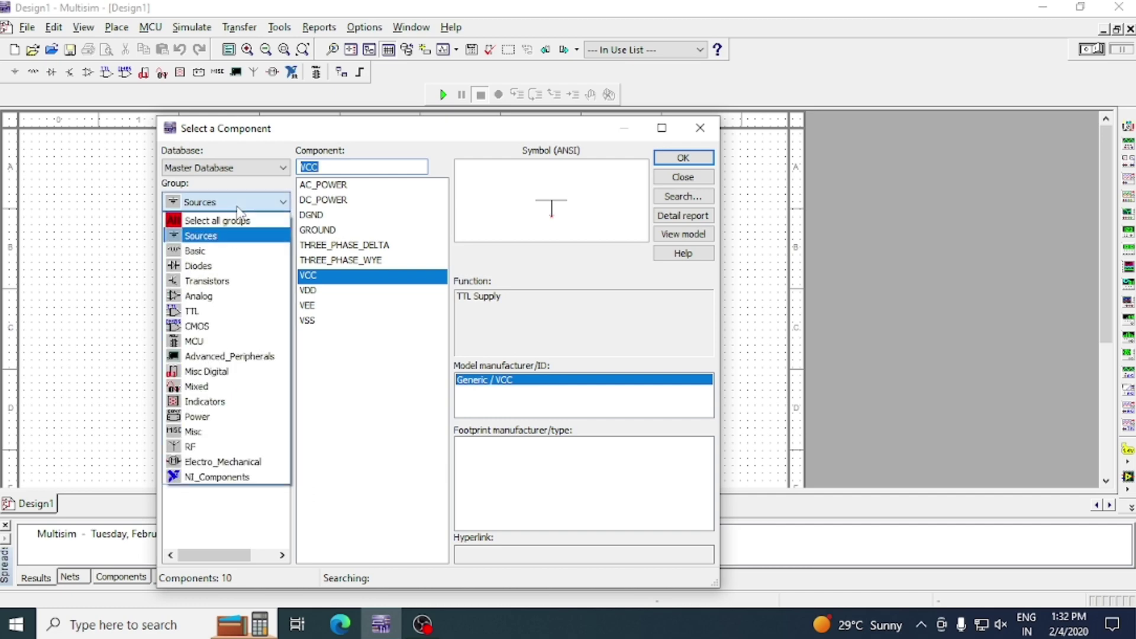
{"action": "left_click", "coordinate": [220, 297]}
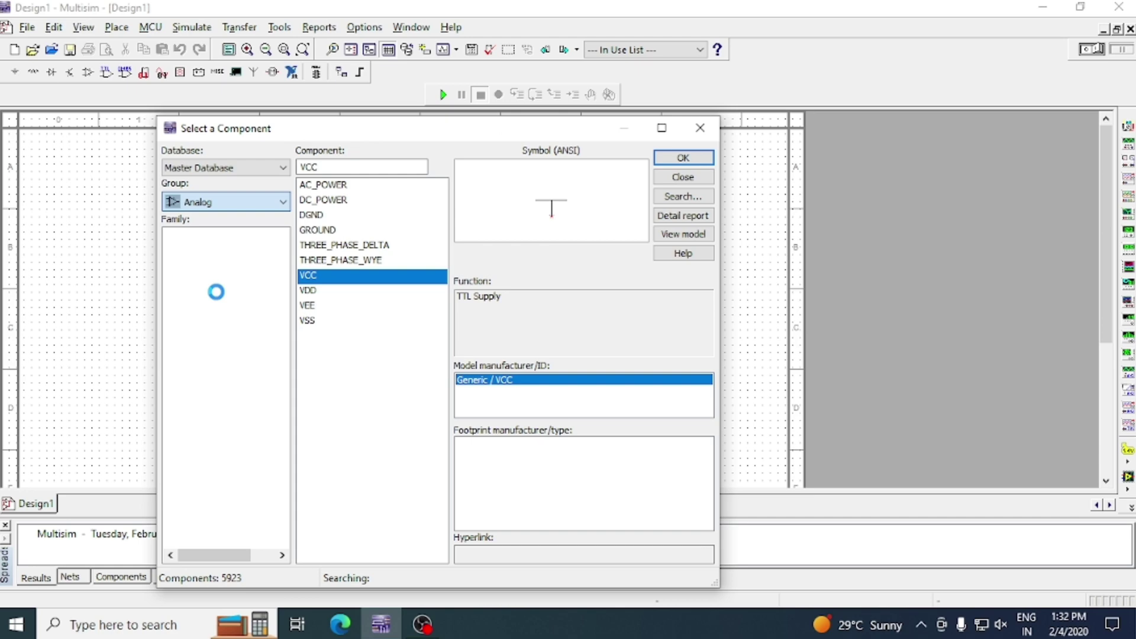
{"action": "left_click", "coordinate": [204, 273]}
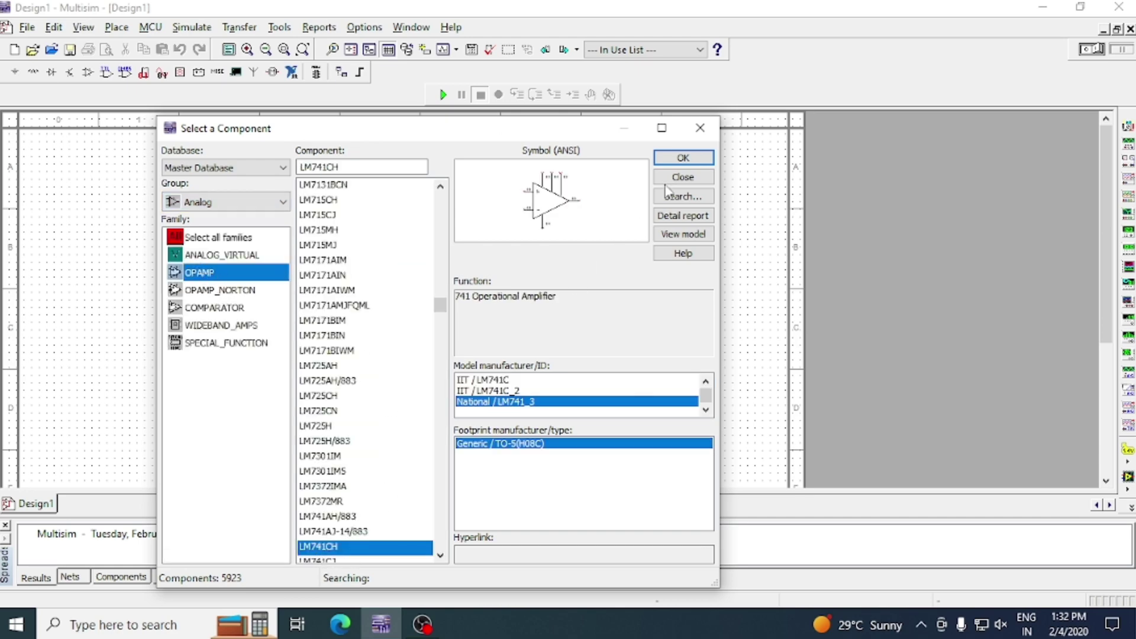
{"action": "left_click", "coordinate": [675, 159]}
{"action": "left_click", "coordinate": [344, 317]}
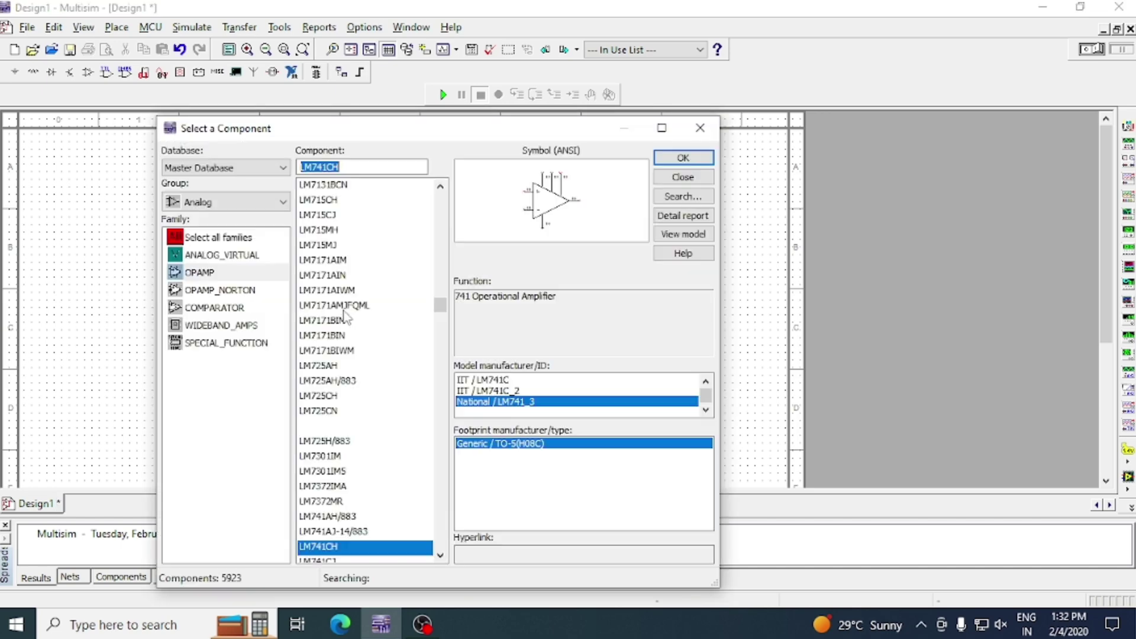
{"action": "left_click", "coordinate": [700, 130]}
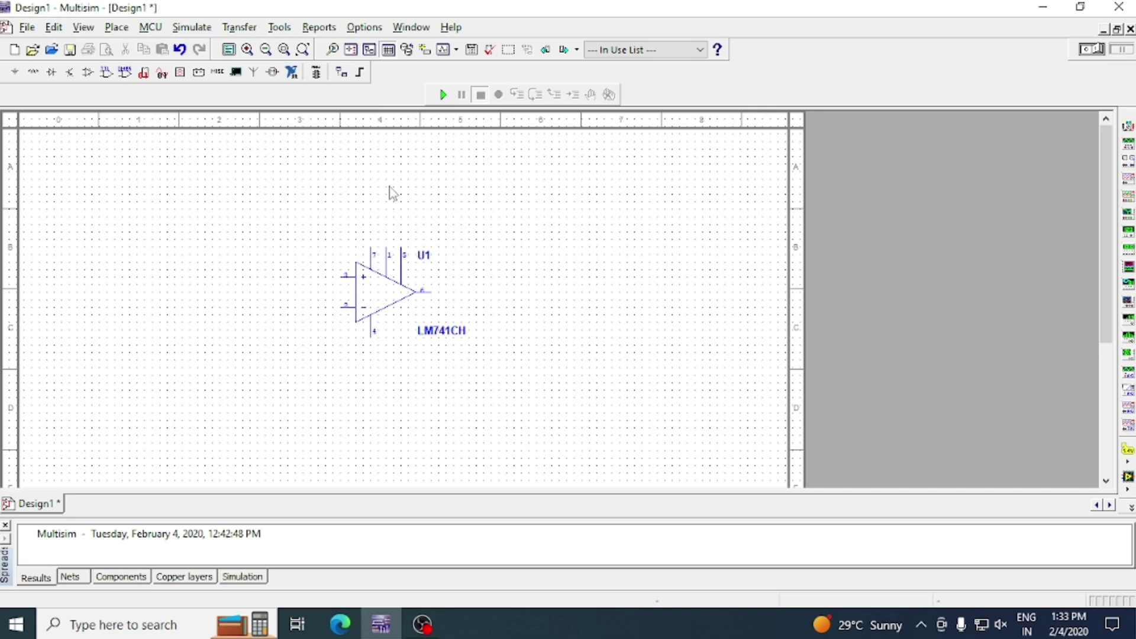
- Select a 6k resistor from the Basic > RESISTOR family in the component browser
{"action": "right_click", "coordinate": [250, 201]}
{"action": "left_click", "coordinate": [269, 209]}
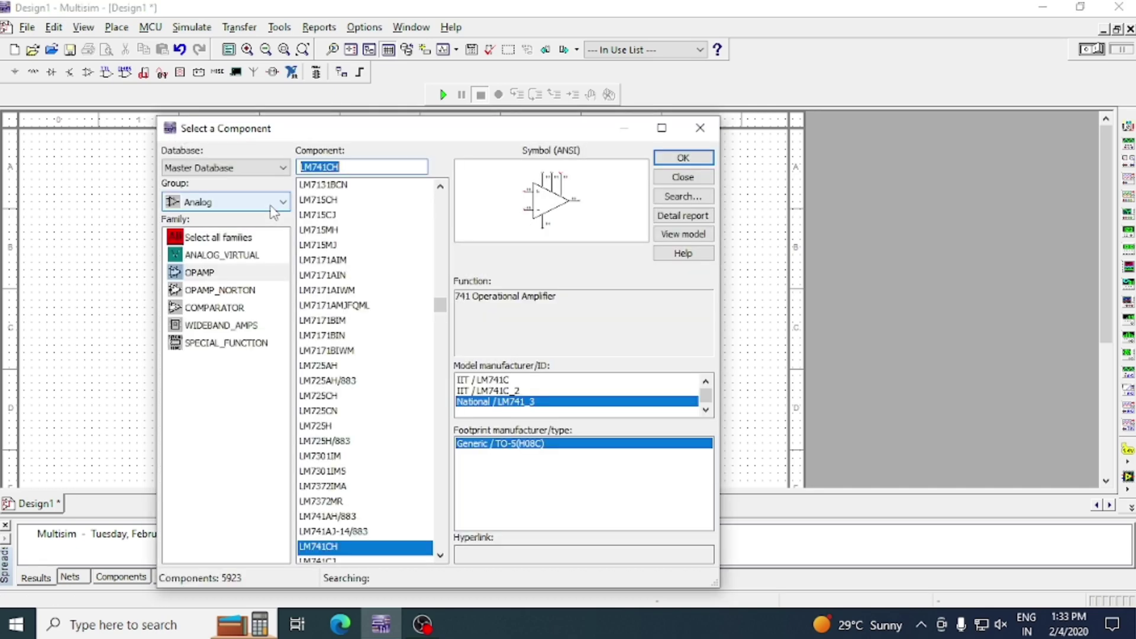
{"action": "left_click", "coordinate": [205, 204]}
{"action": "left_click", "coordinate": [200, 250]}
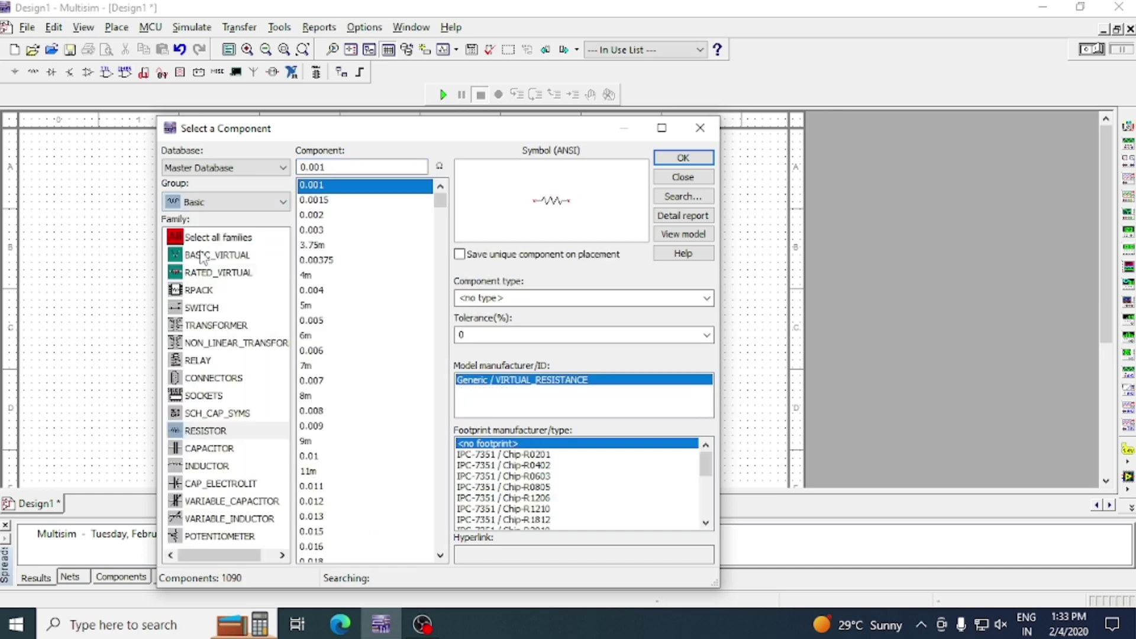
{"action": "scroll", "coordinate": [362, 368], "scroll_direction": "down", "scroll_amount": 9}
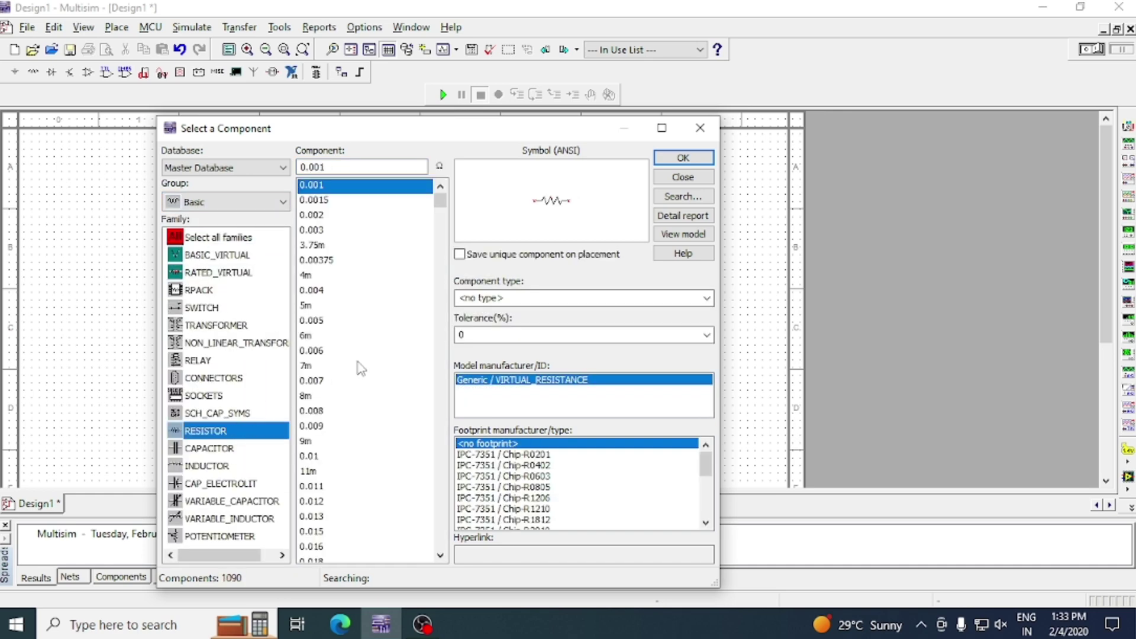
{"action": "scroll", "coordinate": [362, 368], "scroll_direction": "down", "scroll_amount": 20}
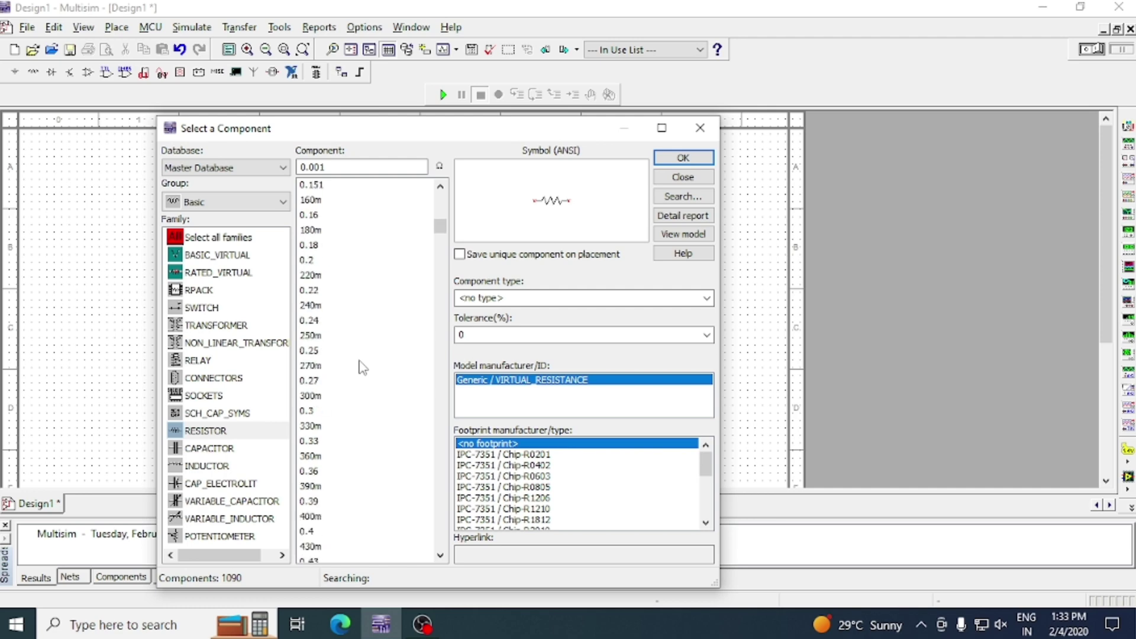
{"action": "left_click_drag", "start_coordinate": [440, 238], "coordinate": [439, 396]}
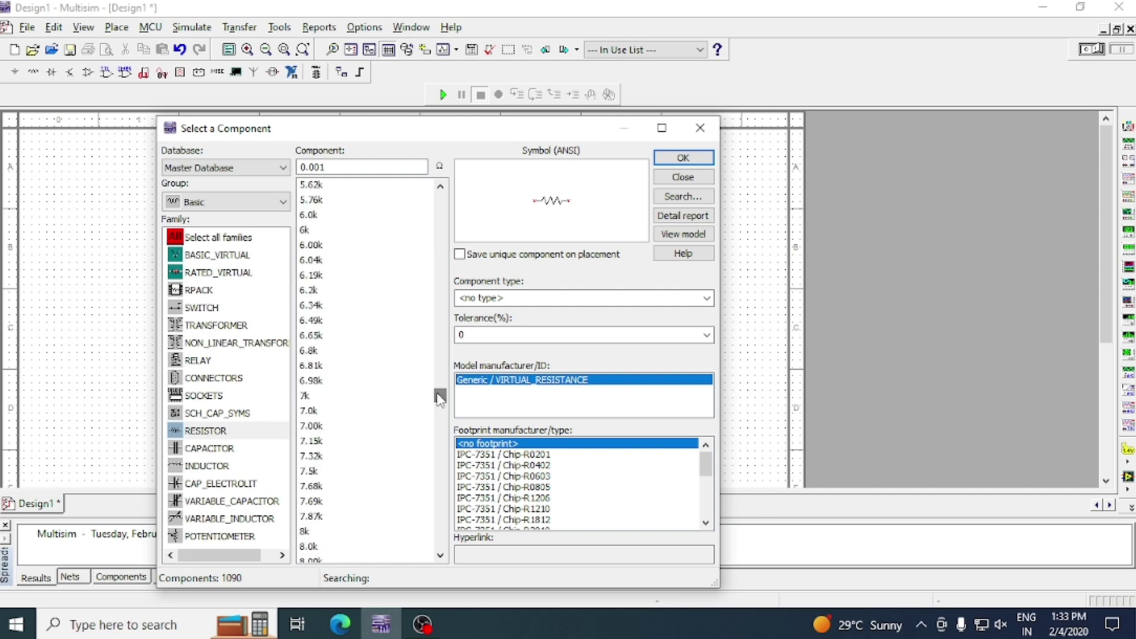
{"action": "left_click", "coordinate": [323, 413]}
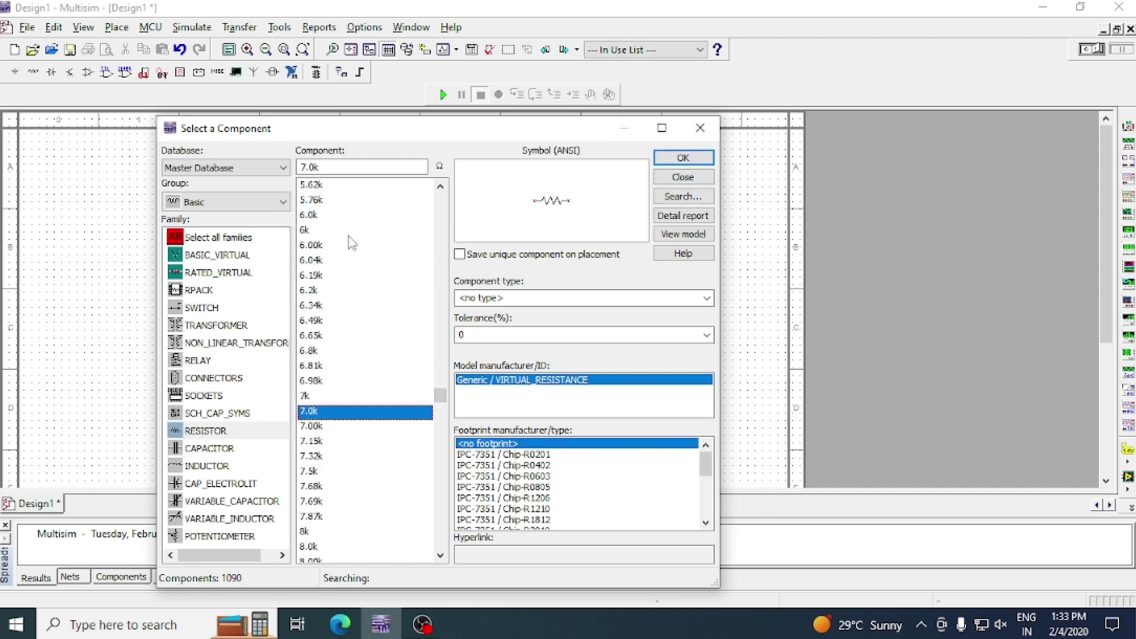
{"action": "left_click", "coordinate": [334, 229]}
{"action": "left_click", "coordinate": [683, 157]}
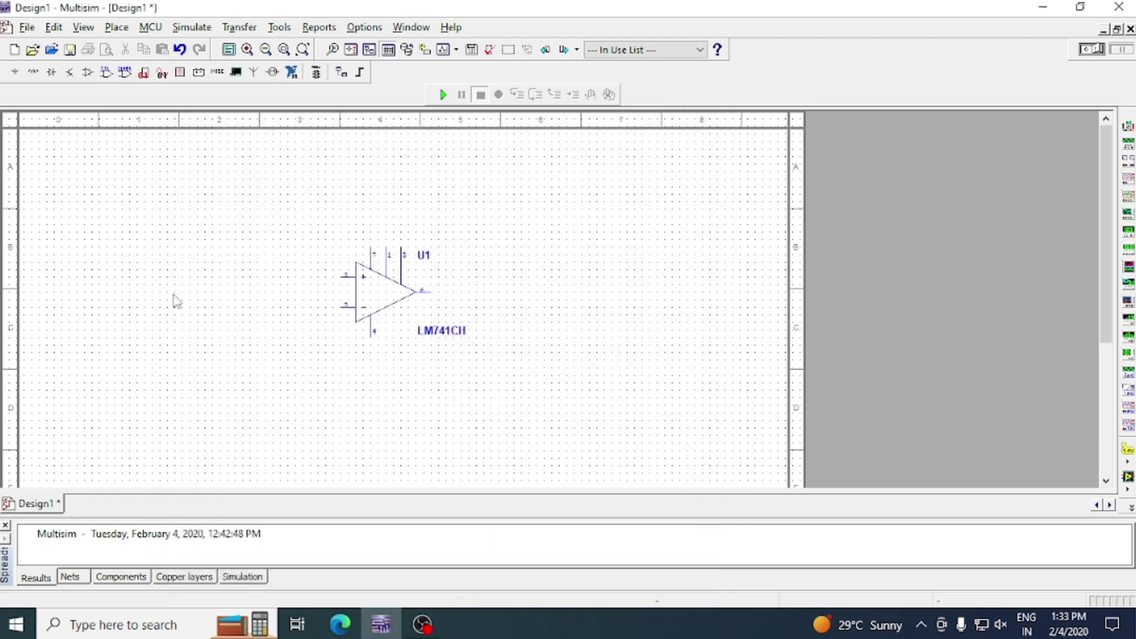
- Place 6kΩ resistors R1 and R2 side by side at the lower left
{"action": "left_click", "coordinate": [131, 405]}
{"action": "left_click", "coordinate": [681, 159]}
{"action": "left_click", "coordinate": [248, 406]}
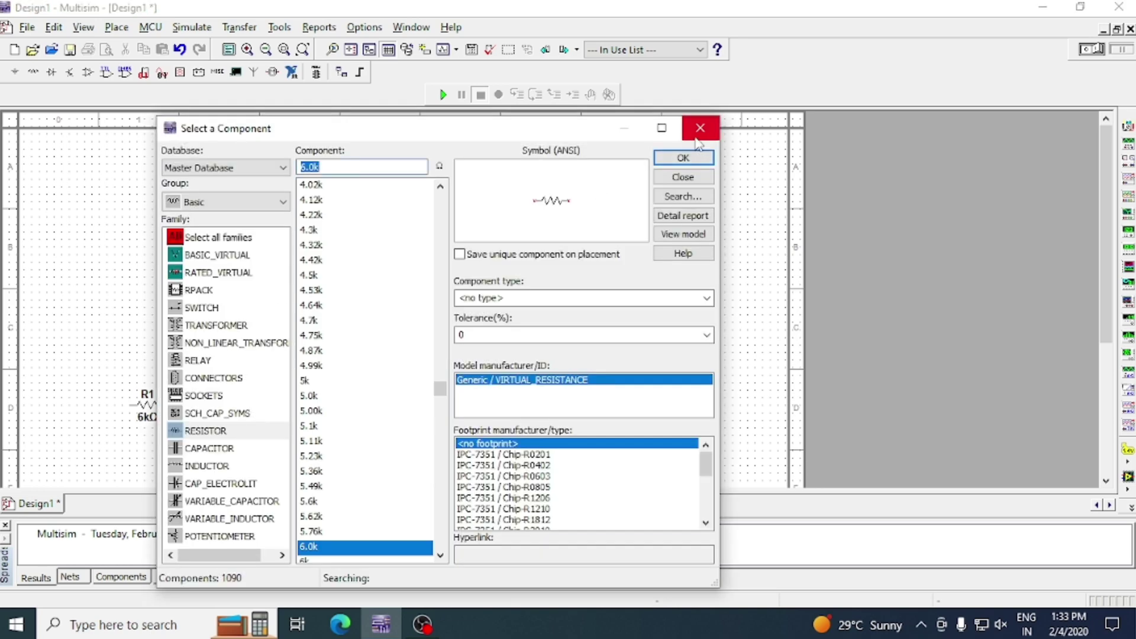
{"action": "left_click", "coordinate": [700, 127]}
- From Sources > POWER_SOURCES, place VCC right of the op-amp and VEE below it
{"action": "right_click", "coordinate": [532, 203]}
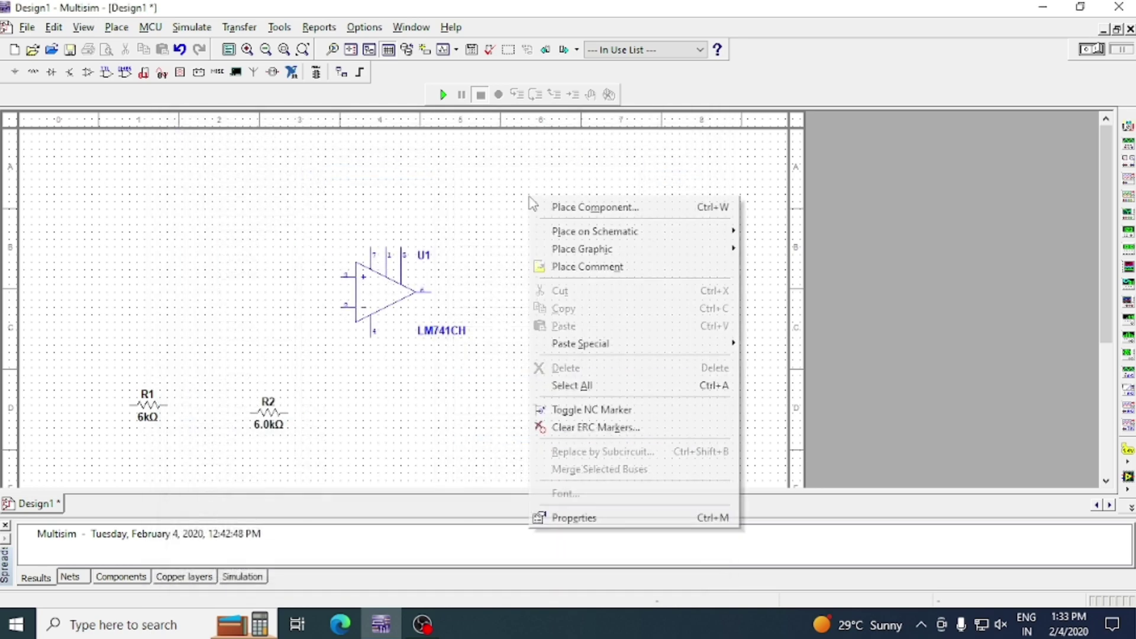
{"action": "left_click", "coordinate": [569, 208]}
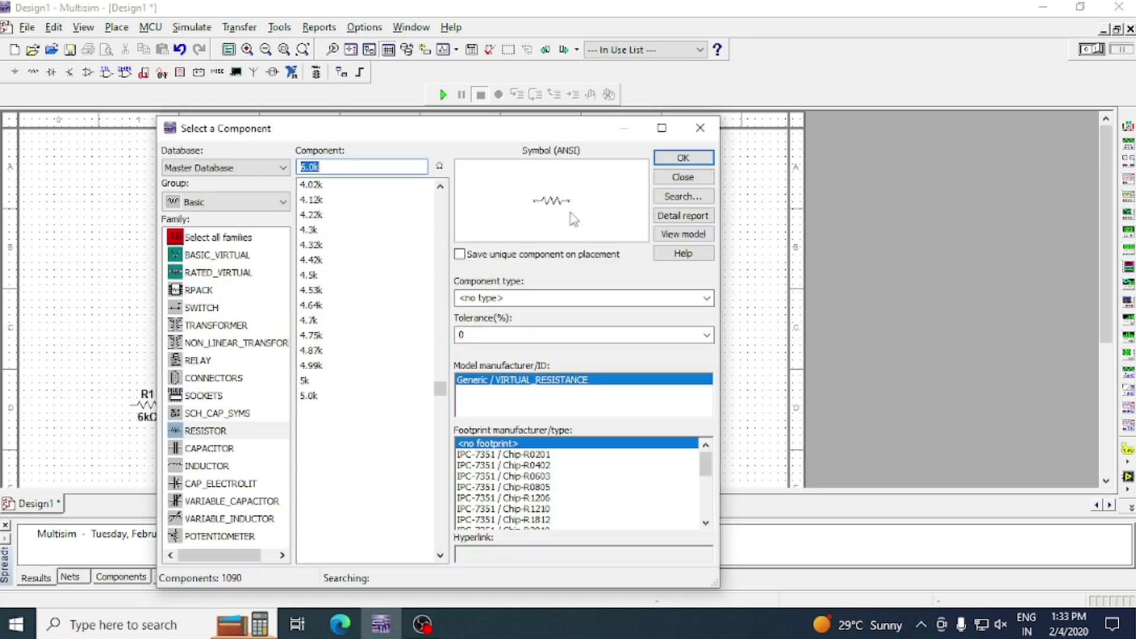
{"action": "left_click", "coordinate": [247, 209]}
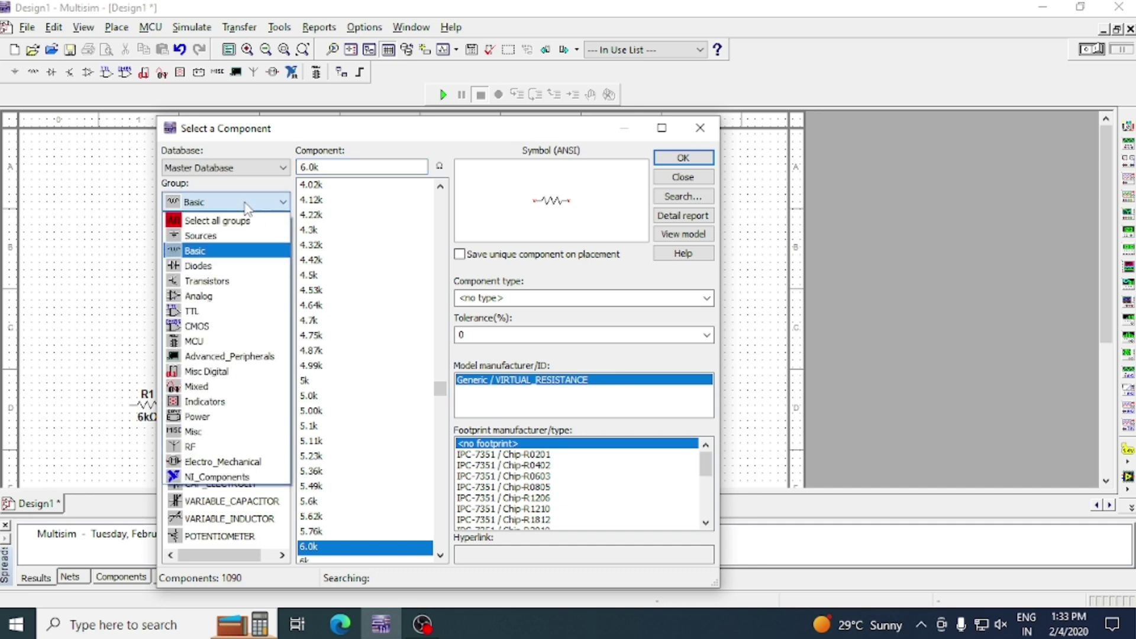
{"action": "left_click", "coordinate": [217, 238]}
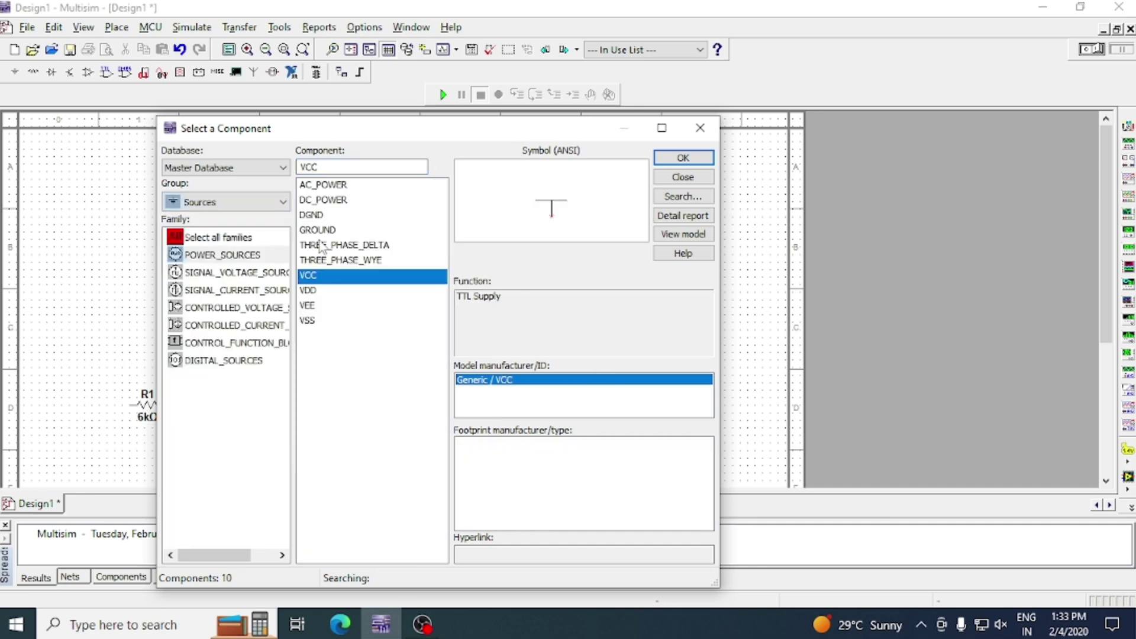
{"action": "left_click", "coordinate": [682, 158]}
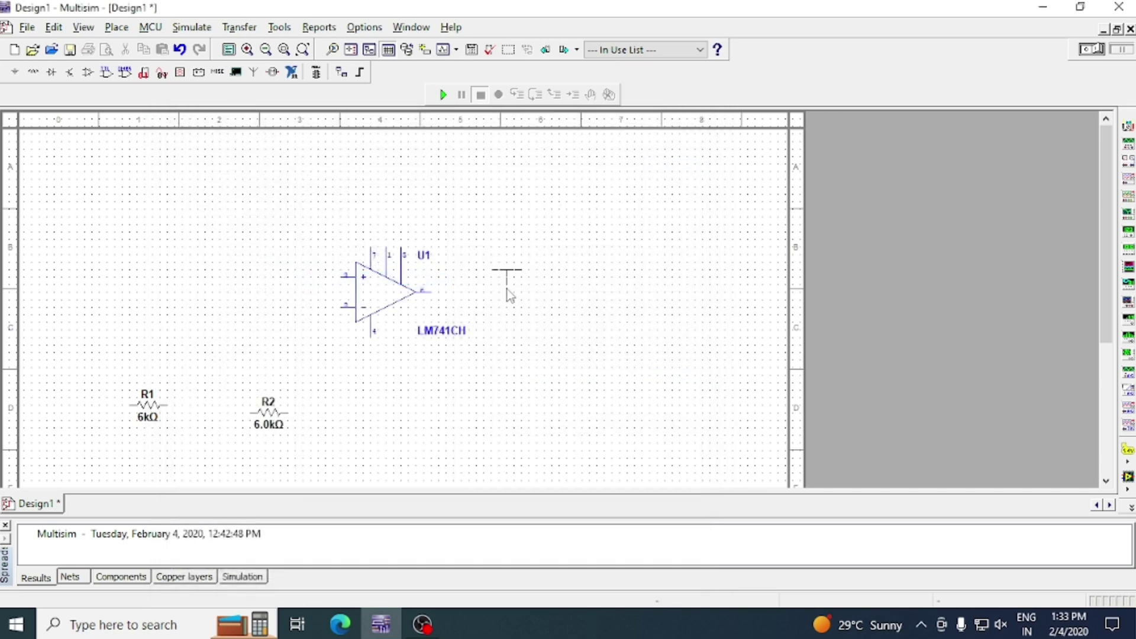
{"action": "left_click", "coordinate": [545, 271]}
{"action": "left_click", "coordinate": [307, 306]}
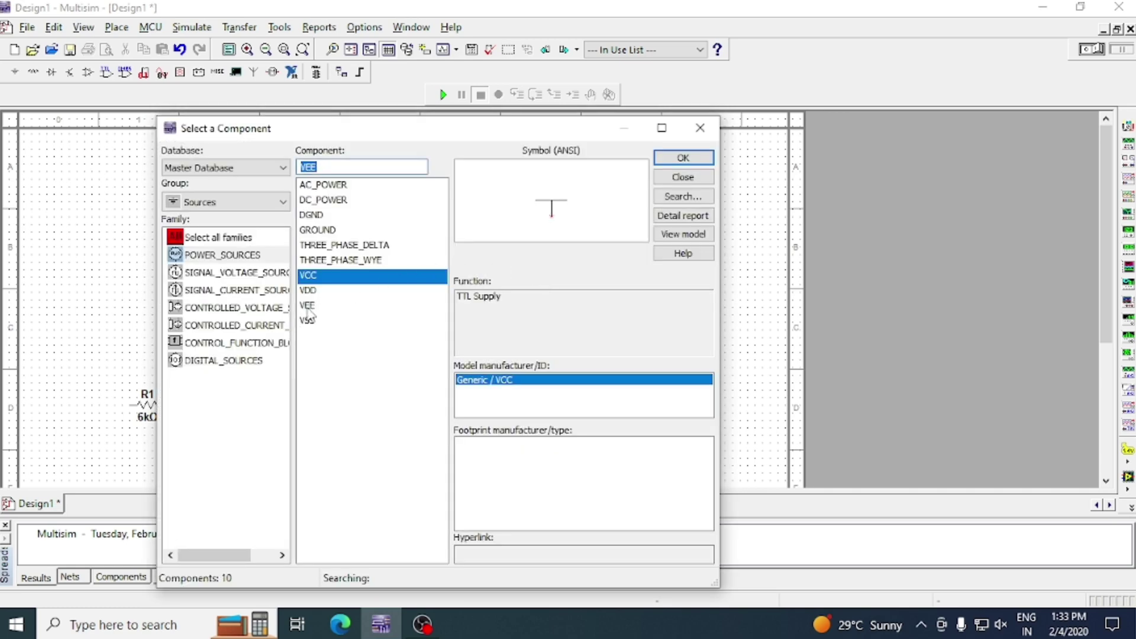
{"action": "left_click", "coordinate": [665, 158]}
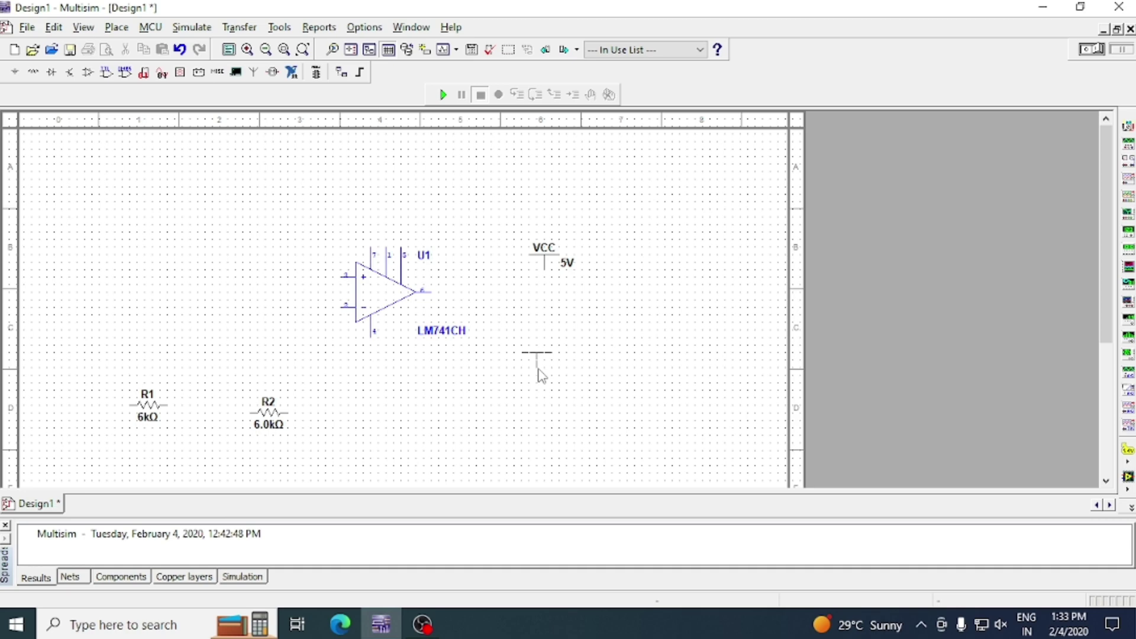
{"action": "left_click", "coordinate": [543, 366]}
{"action": "left_click", "coordinate": [700, 128]}
- Drop function generator XFG1 top left and oscilloscope XSC1 top right from the Instruments toolbar
{"action": "left_click", "coordinate": [1129, 155]}
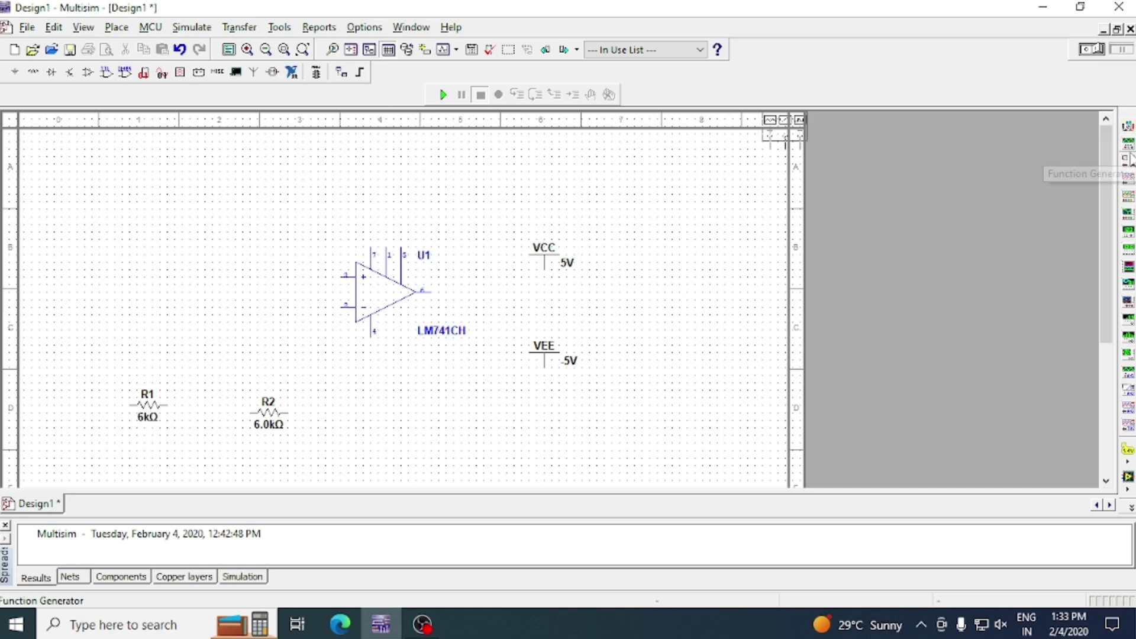
{"action": "left_click", "coordinate": [76, 245]}
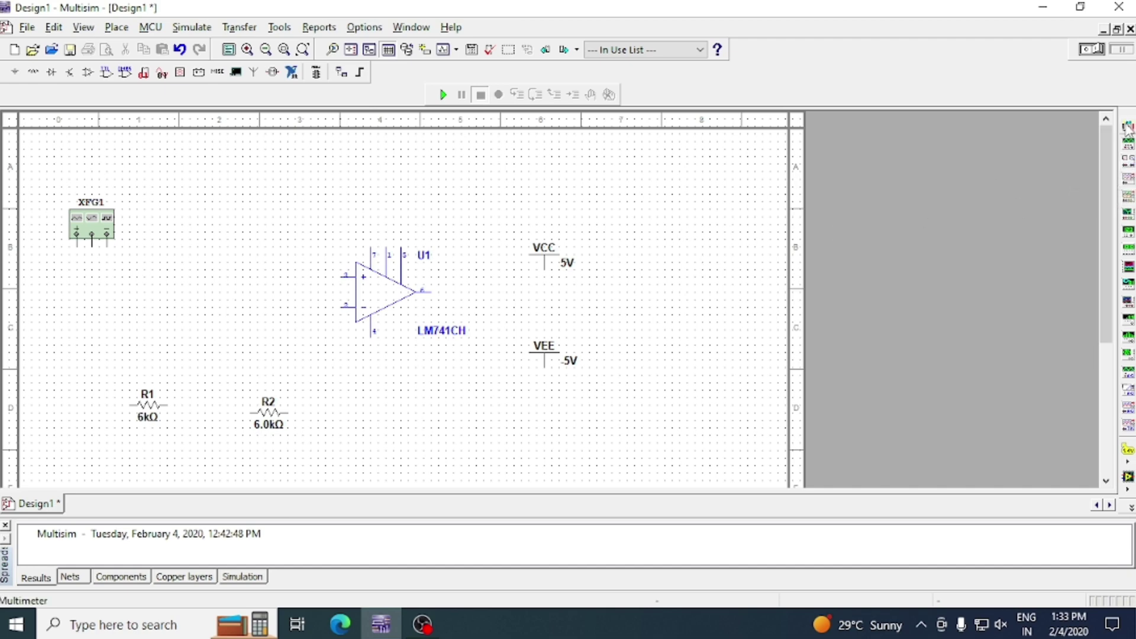
{"action": "left_click", "coordinate": [1128, 179]}
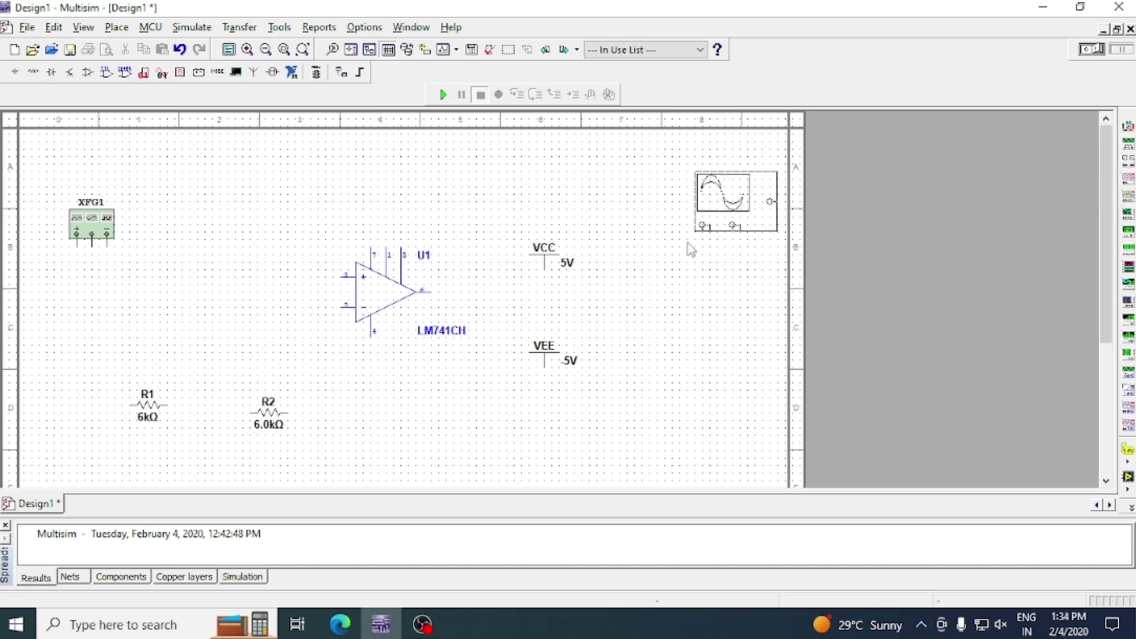
{"action": "left_click", "coordinate": [646, 258]}
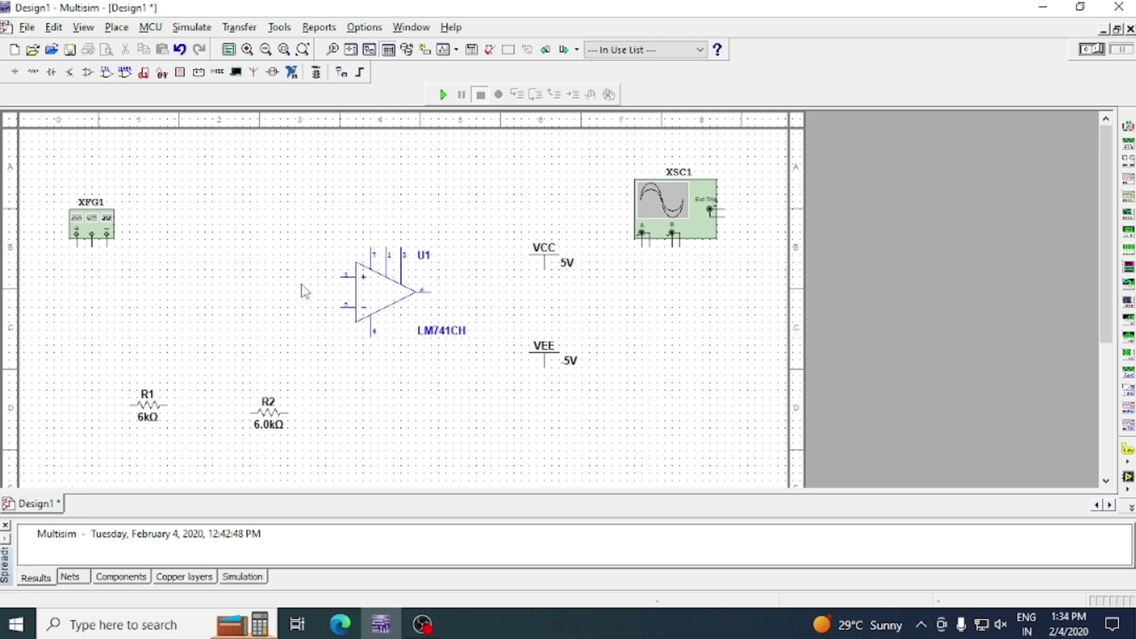
- Place two GROUND symbols, one under XFG1 on the left and one under XSC1 on the right
{"action": "right_click", "coordinate": [216, 209]}
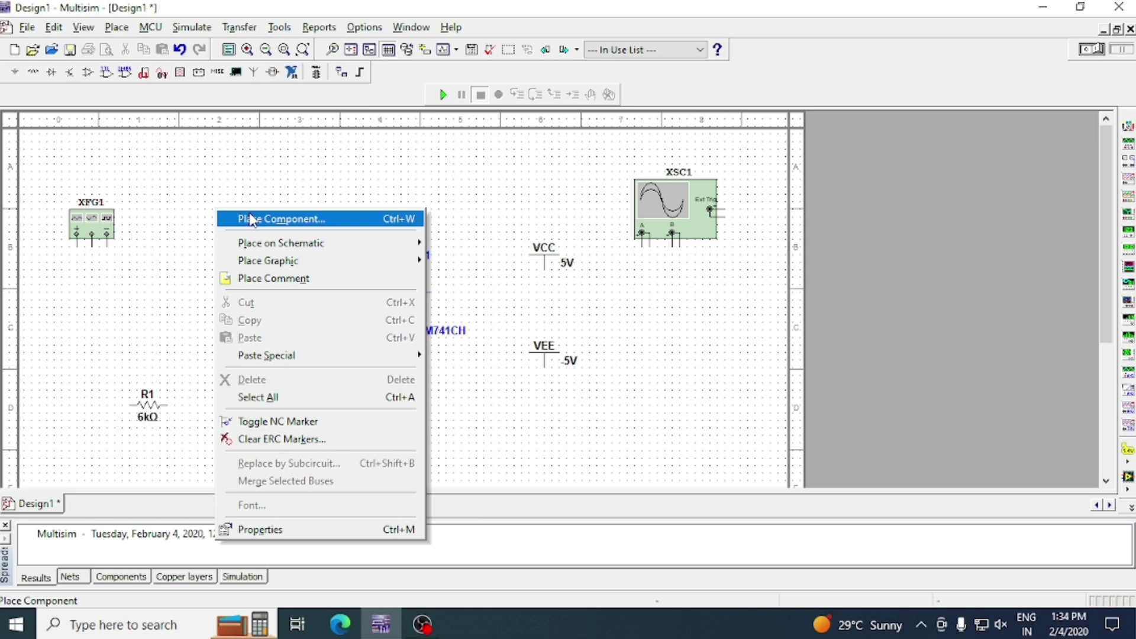
{"action": "mouse_move", "coordinate": [266, 248]}
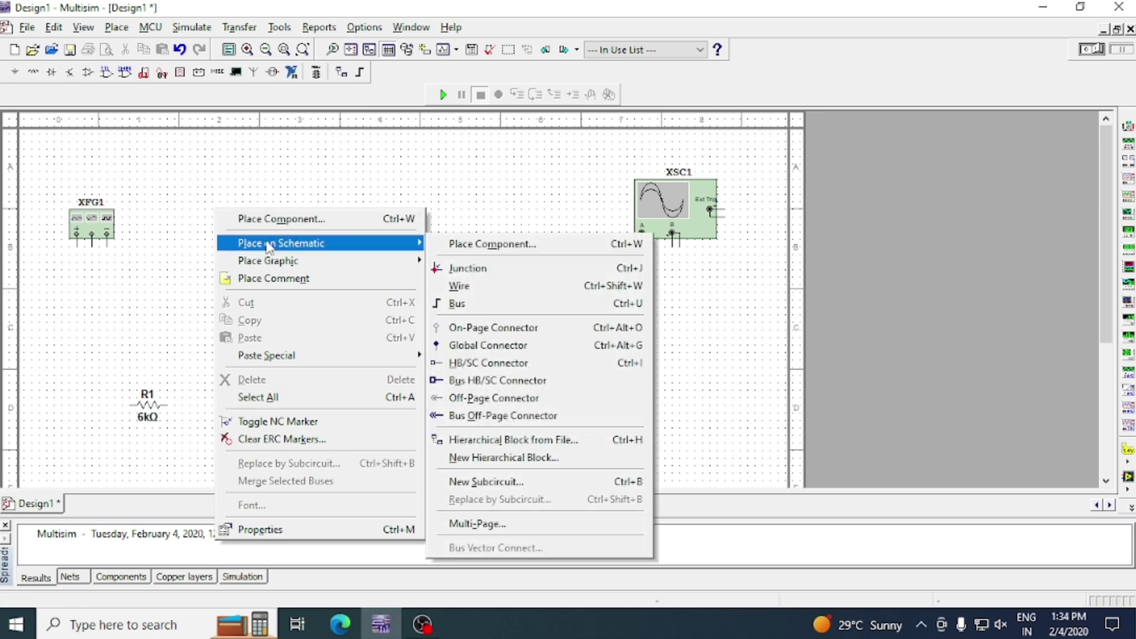
{"action": "left_click", "coordinate": [277, 221]}
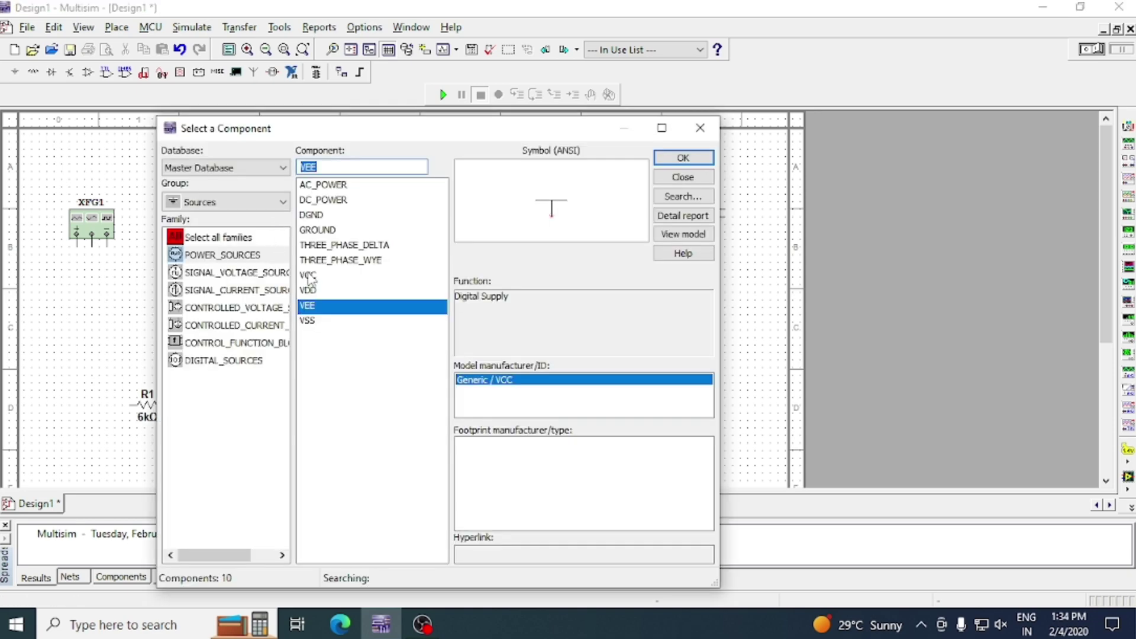
{"action": "left_click", "coordinate": [323, 231]}
{"action": "left_click", "coordinate": [678, 158]}
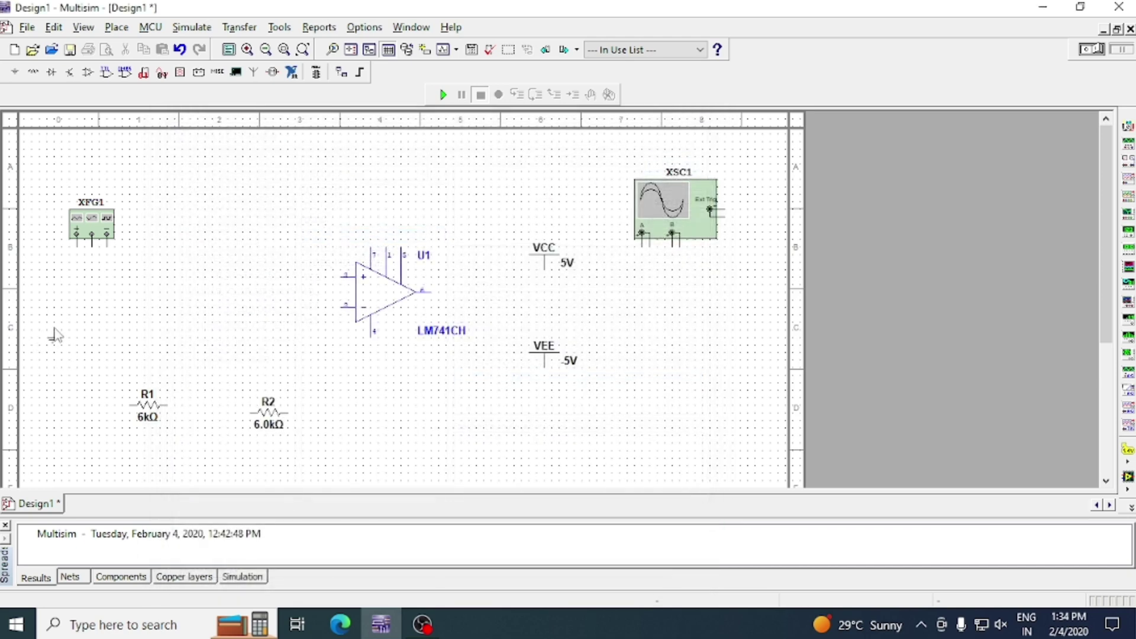
{"action": "left_click", "coordinate": [91, 328]}
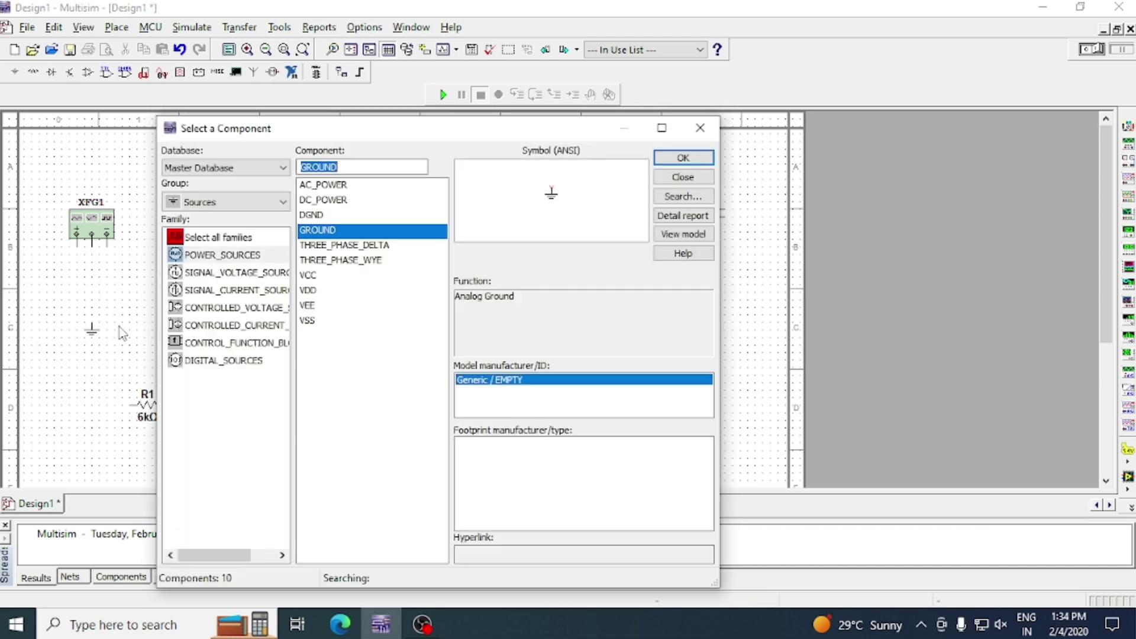
{"action": "left_click", "coordinate": [674, 158]}
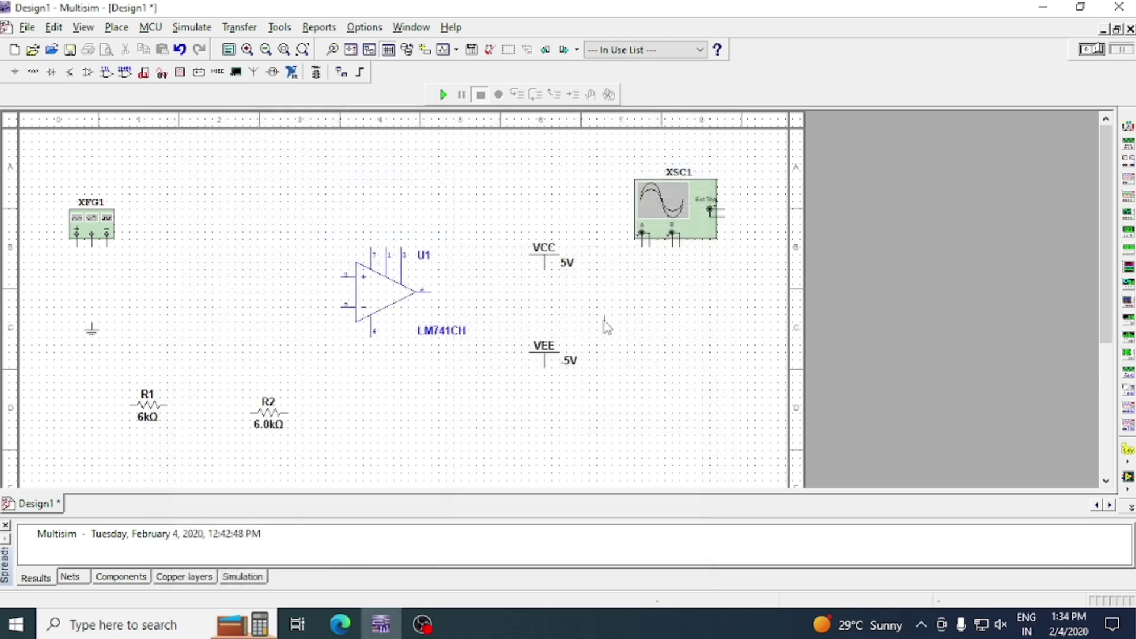
{"action": "left_click", "coordinate": [666, 330]}
{"action": "left_click", "coordinate": [701, 128]}
- Flip op-amp U1 vertically and drag R2 up beside its input
{"action": "left_click", "coordinate": [390, 300]}
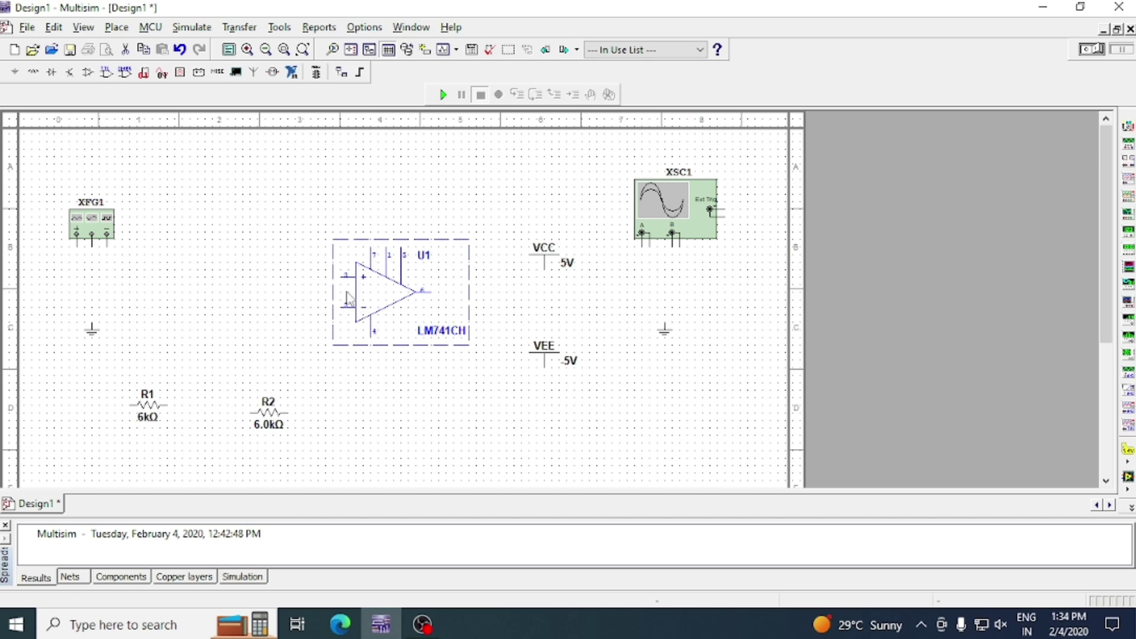
{"action": "right_click", "coordinate": [385, 292]}
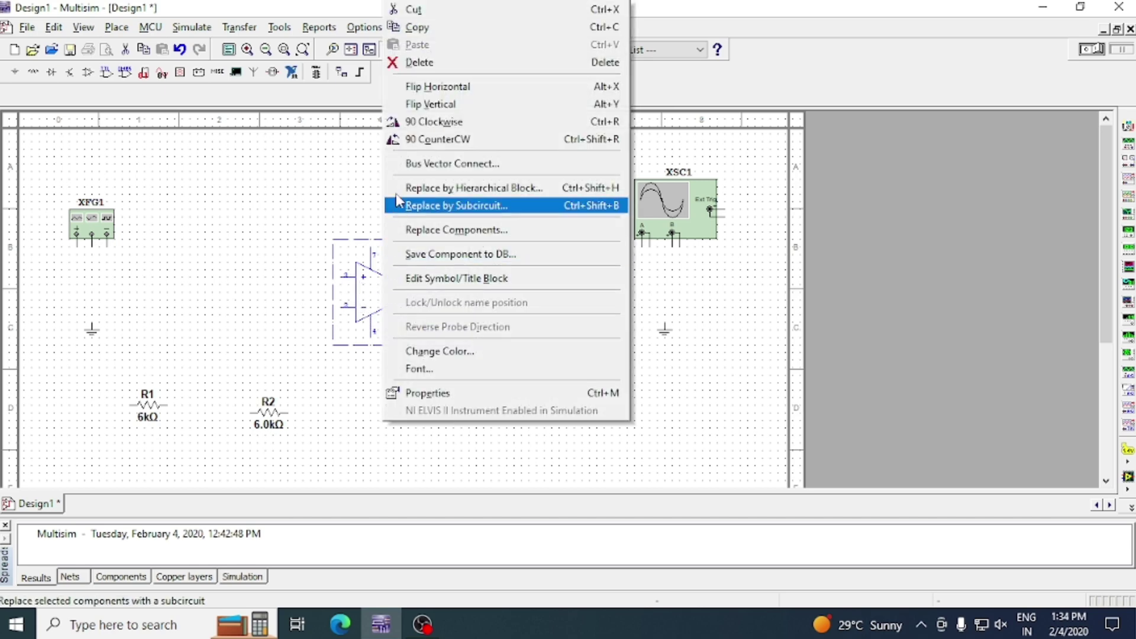
{"action": "left_click", "coordinate": [448, 110]}
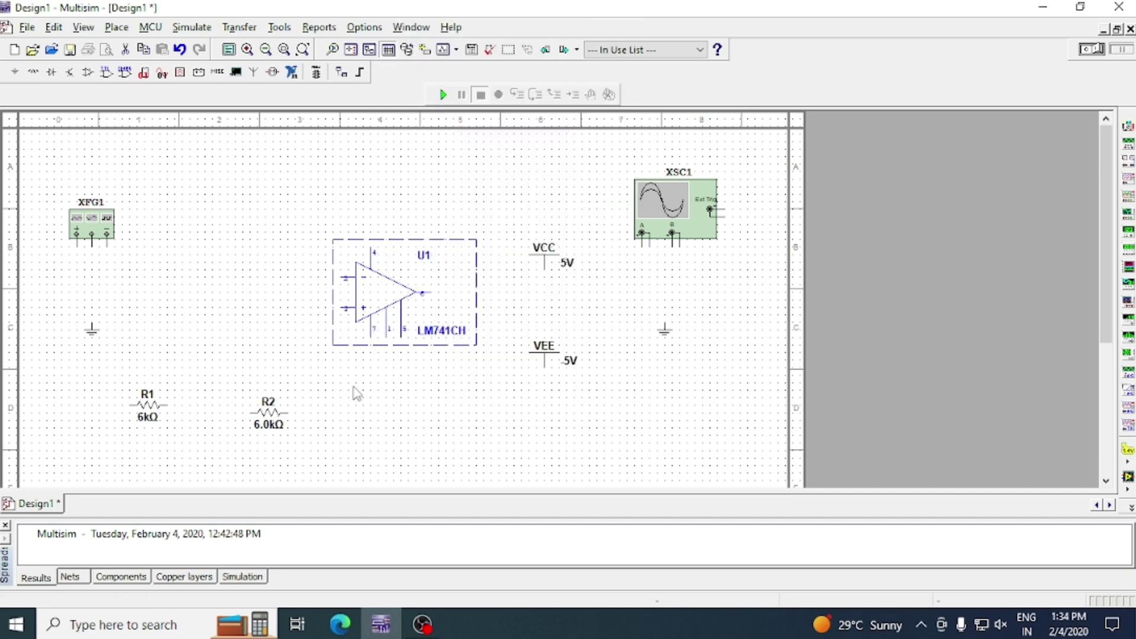
{"action": "left_click", "coordinate": [360, 364]}
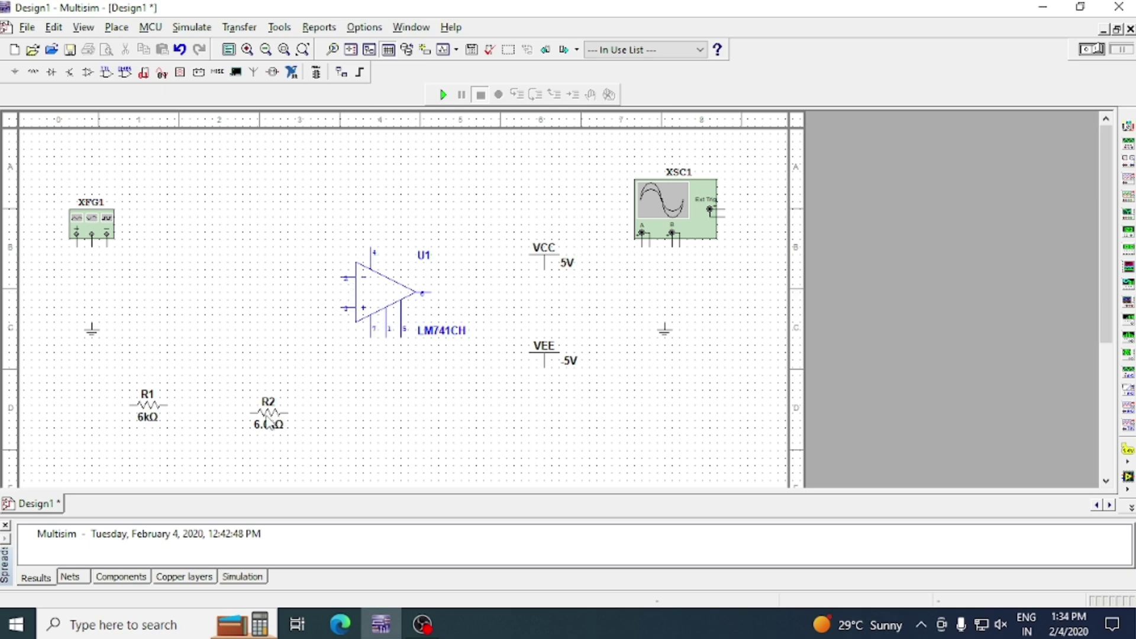
{"action": "left_click_drag", "start_coordinate": [268, 422], "coordinate": [258, 281]}
- Change R2's resistance to 1k
{"action": "double_click", "coordinate": [260, 283]}
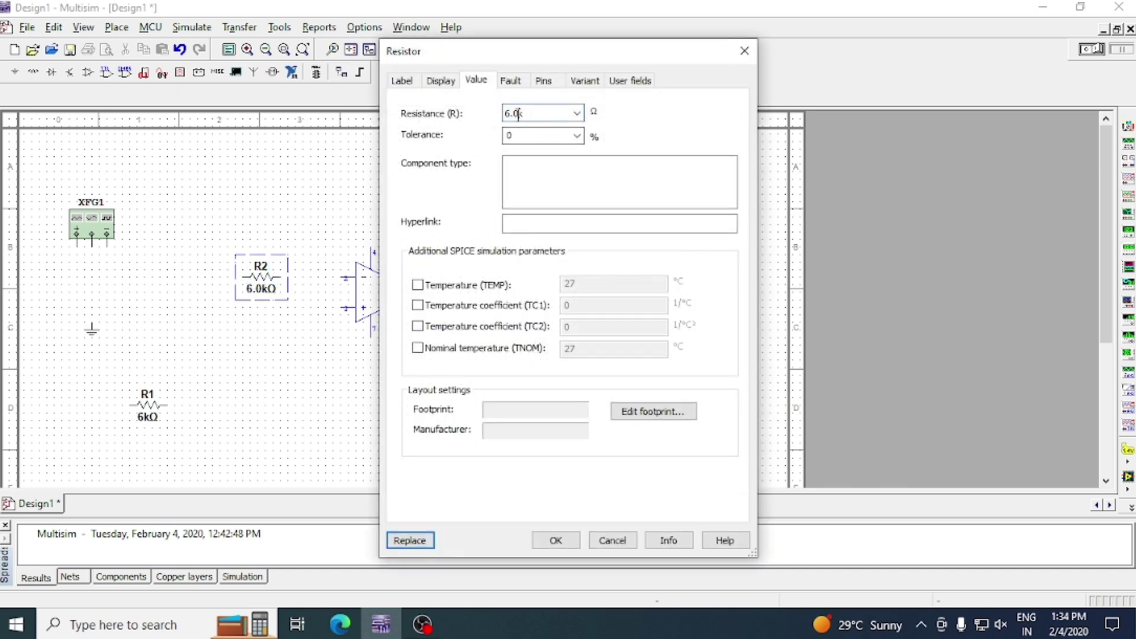
{"action": "left_click_drag", "start_coordinate": [520, 113], "coordinate": [410, 117]}
{"action": "type", "text": "1k"}
{"action": "key", "text": "Return"}
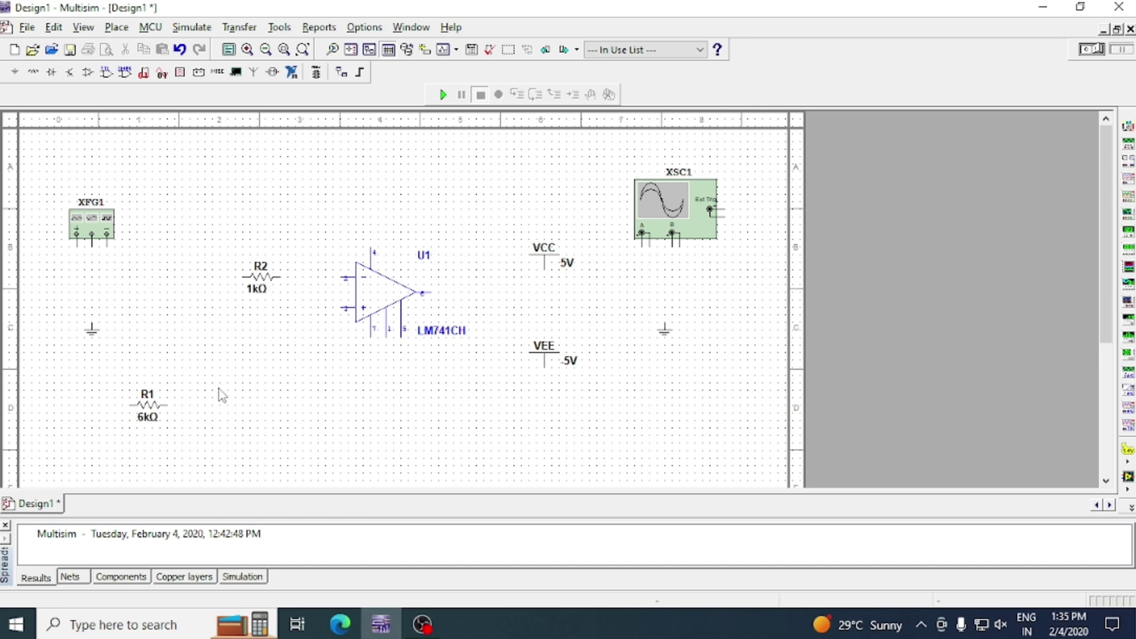
- Move R1 (6kΩ) up above op-amp U1 into the feedback position
{"action": "left_click_drag", "start_coordinate": [149, 419], "coordinate": [373, 200]}
{"action": "key", "text": "ctrl+z"}
{"action": "left_click", "coordinate": [147, 406]}
{"action": "double_click", "coordinate": [148, 408]}
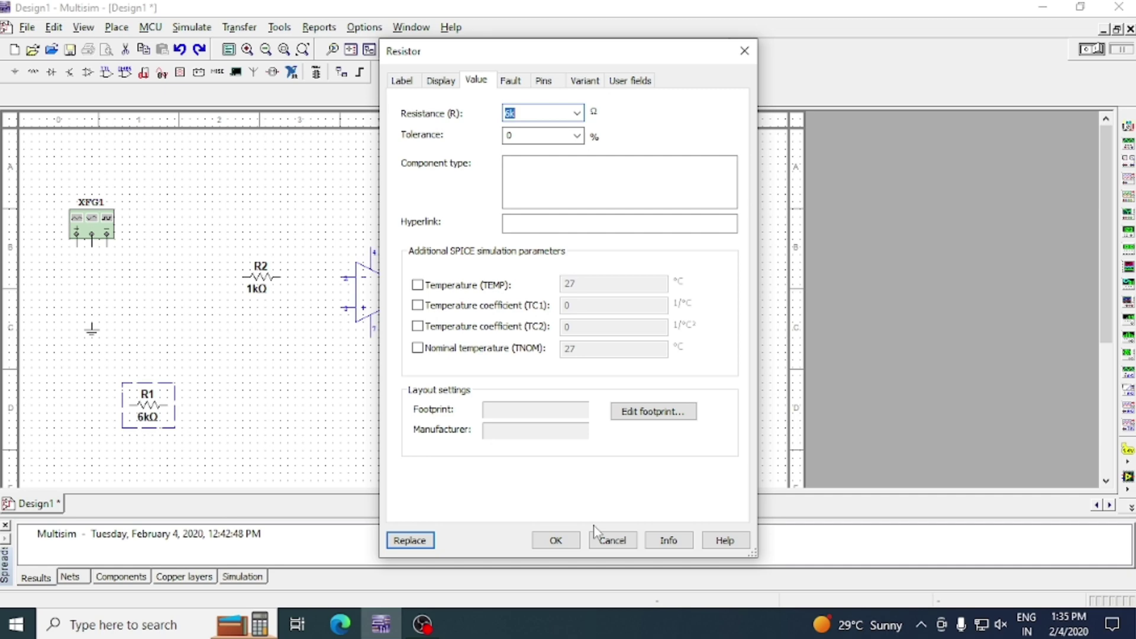
{"action": "left_click", "coordinate": [572, 543]}
{"action": "left_click_drag", "start_coordinate": [147, 416], "coordinate": [372, 184]}
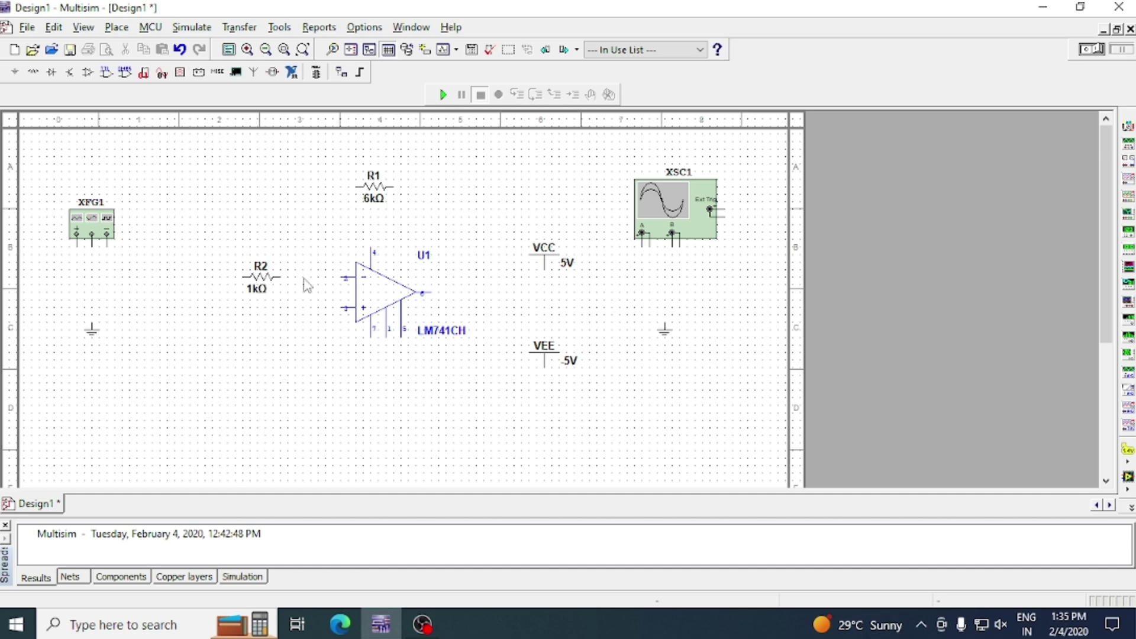
- Wire R2 to U1's inverting input, ground U1's + input and XFG1, and connect XFG1 to R2
{"action": "left_click", "coordinate": [345, 277]}
{"action": "left_click", "coordinate": [277, 277]}
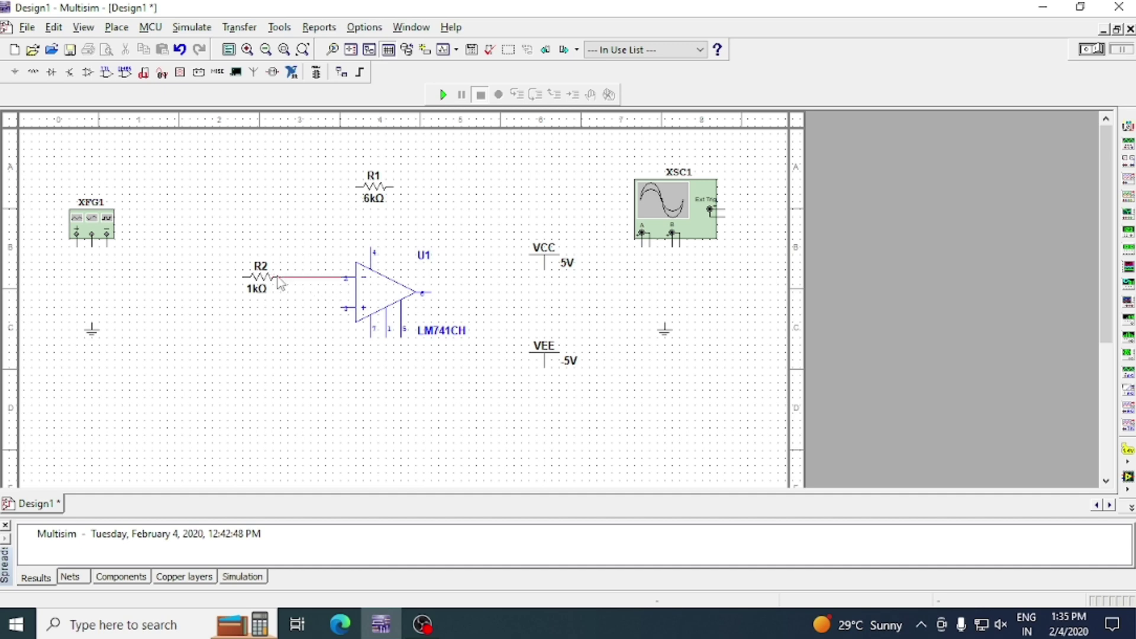
{"action": "left_click", "coordinate": [90, 335]}
{"action": "left_click", "coordinate": [208, 391]}
{"action": "left_click", "coordinate": [322, 375]}
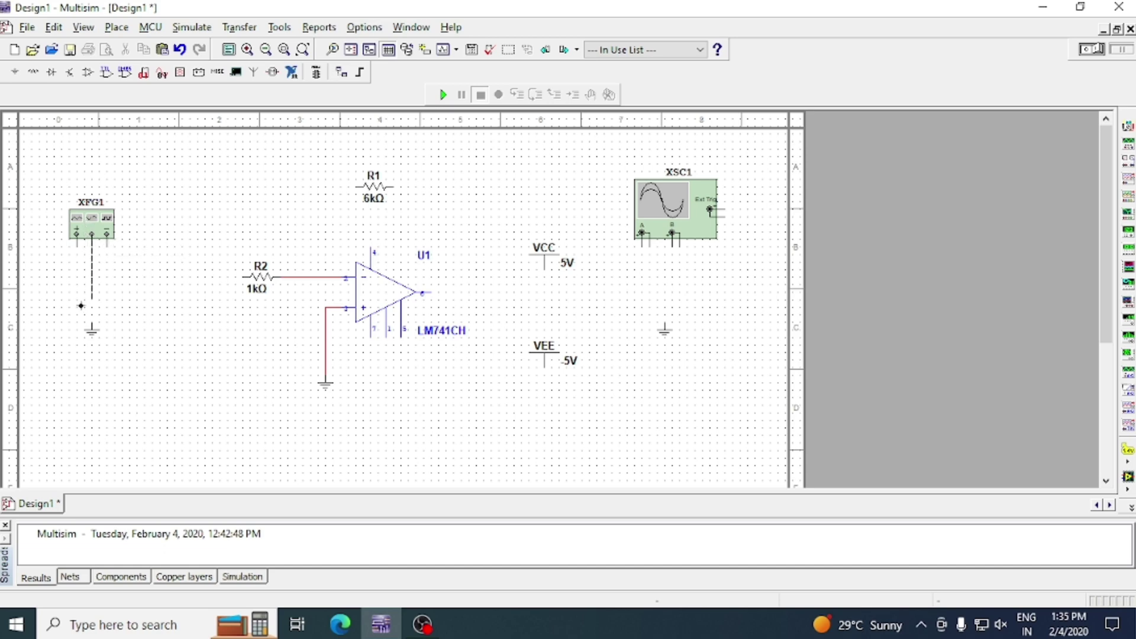
{"action": "left_click", "coordinate": [90, 322]}
{"action": "left_click", "coordinate": [75, 244]}
{"action": "left_click", "coordinate": [240, 276]}
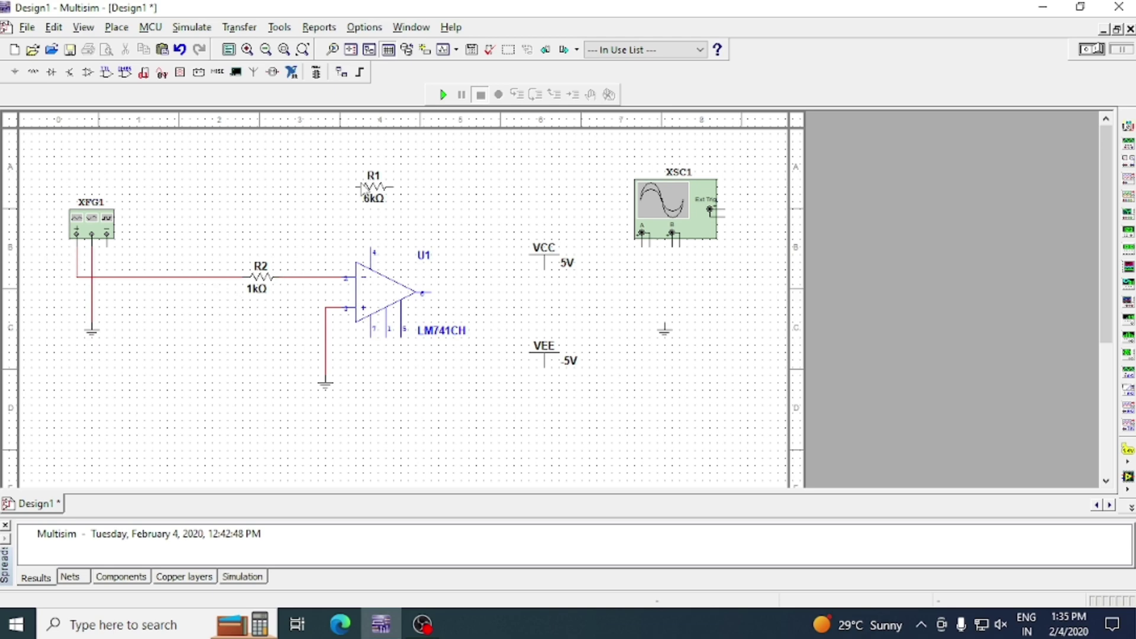
- Wire R1 as feedback from the inverting-input node to the op-amp output
{"action": "left_click", "coordinate": [357, 186]}
{"action": "left_click", "coordinate": [302, 277]}
{"action": "left_click", "coordinate": [392, 186]}
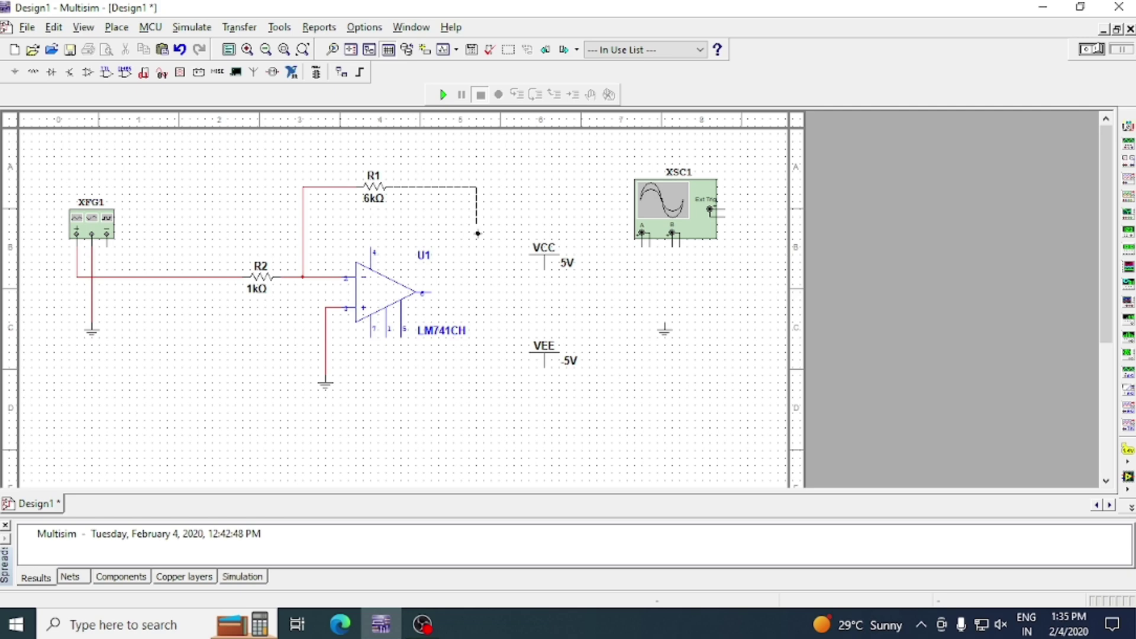
{"action": "left_click", "coordinate": [477, 284]}
{"action": "left_click", "coordinate": [432, 293]}
{"action": "left_click", "coordinate": [458, 299]}
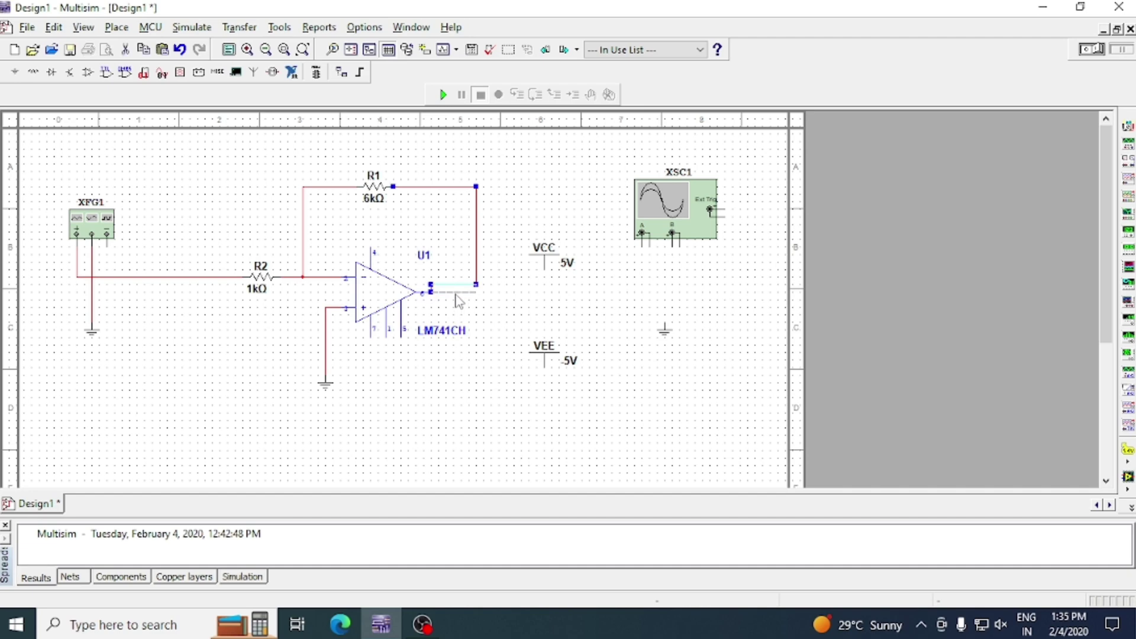
{"action": "double_click", "coordinate": [378, 186]}
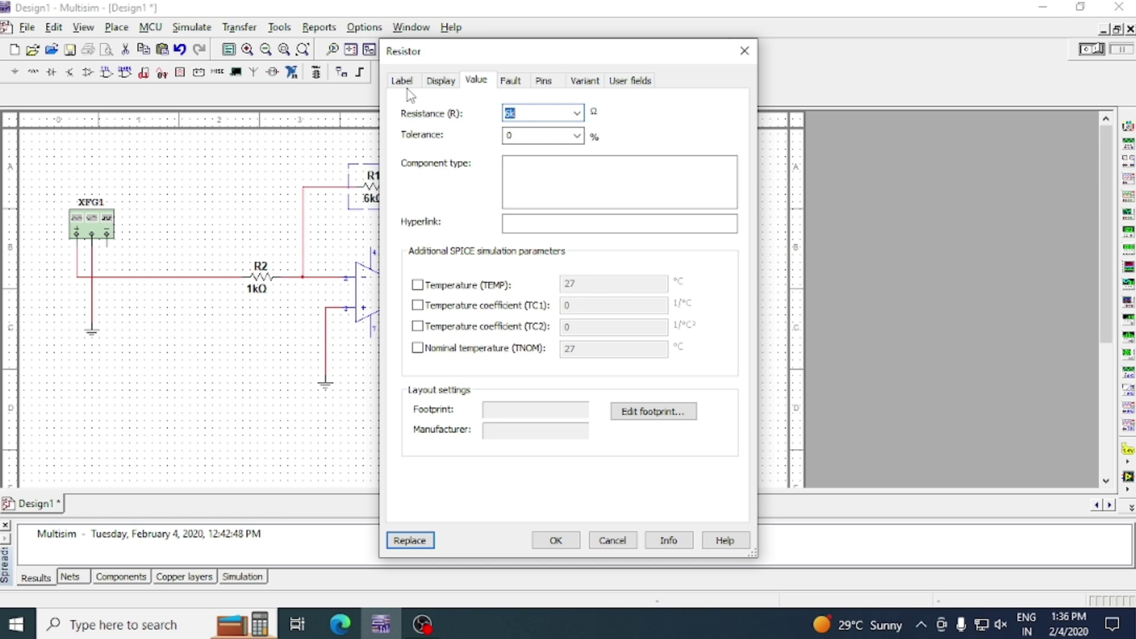
- Rename resistor R1's RefDes to Rf
{"action": "left_click", "coordinate": [403, 81]}
{"action": "left_click", "coordinate": [609, 538]}
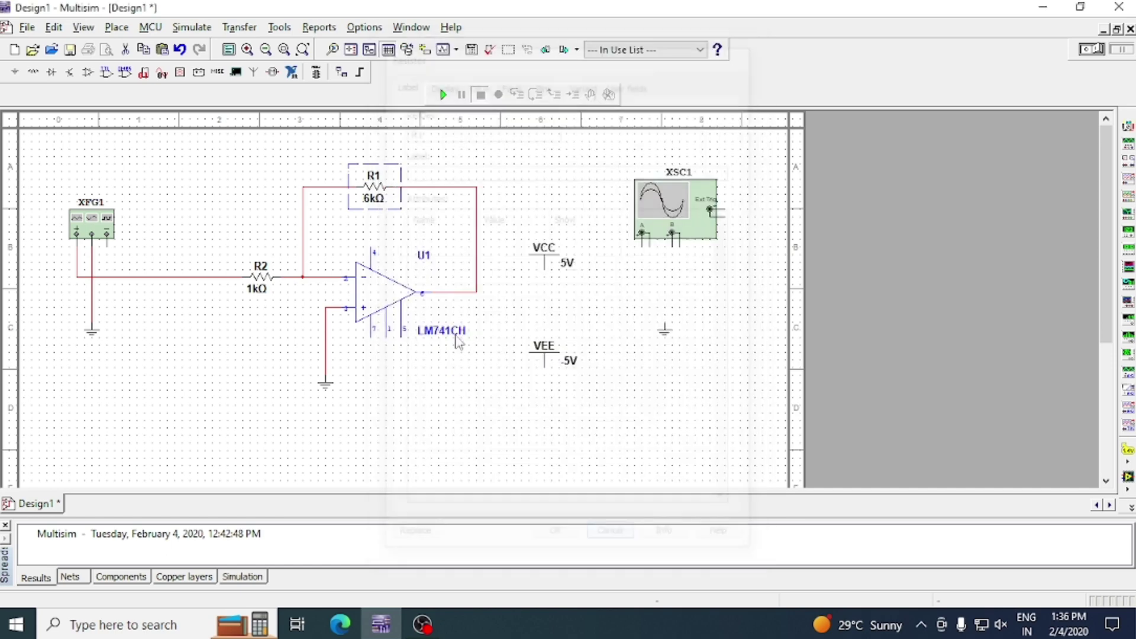
{"action": "double_click", "coordinate": [369, 184]}
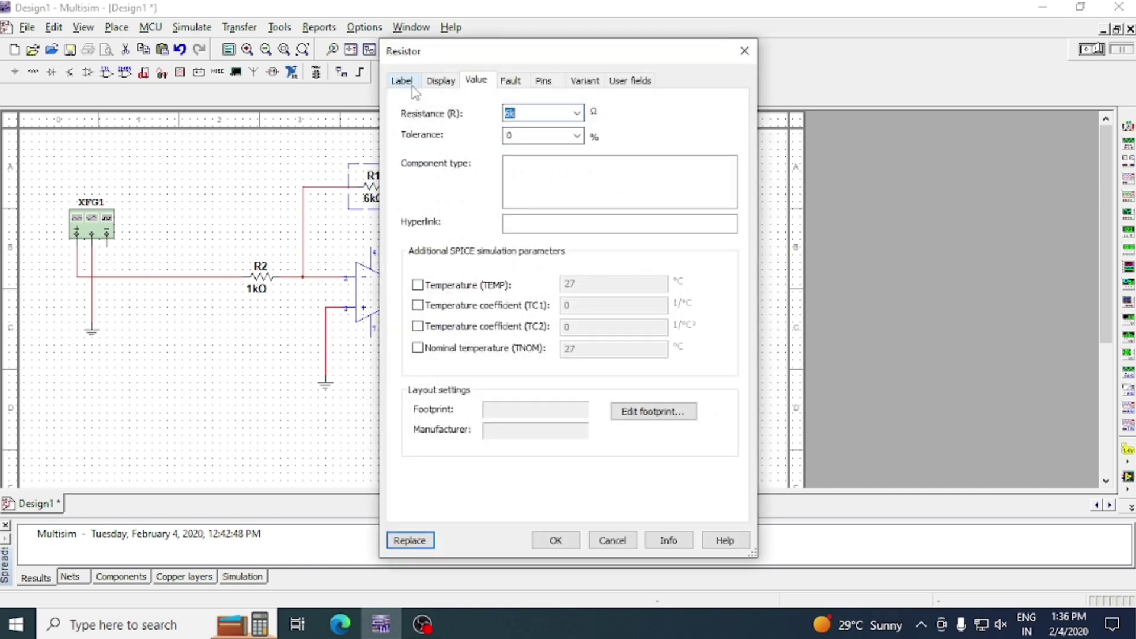
{"action": "left_click", "coordinate": [412, 86]}
{"action": "left_click_drag", "start_coordinate": [436, 128], "coordinate": [377, 128]}
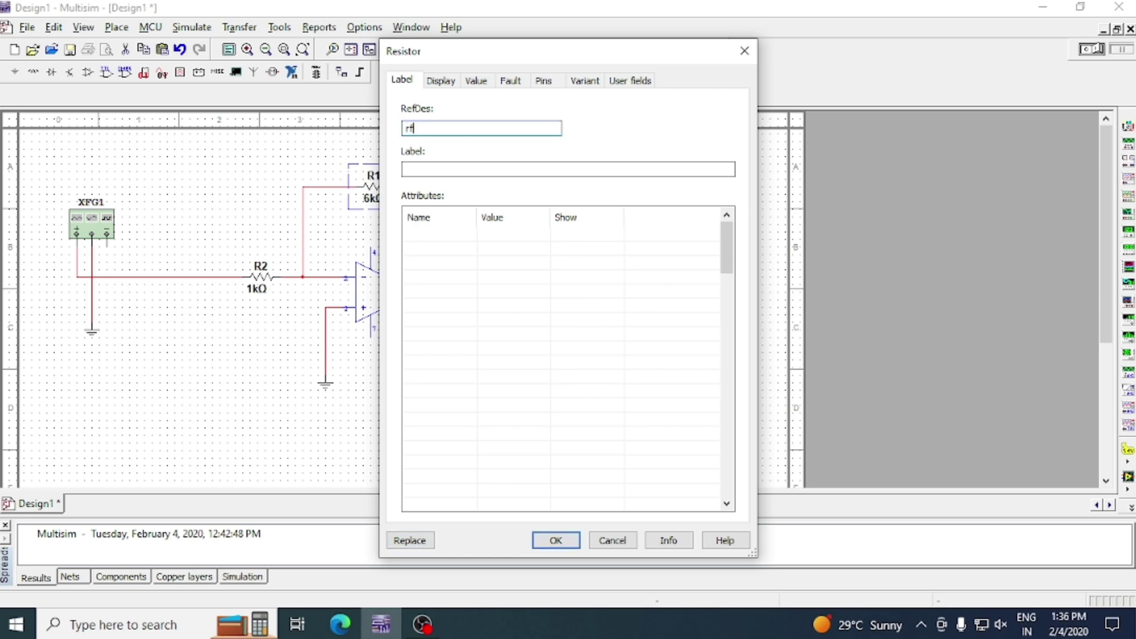
{"action": "key", "text": "Return"}
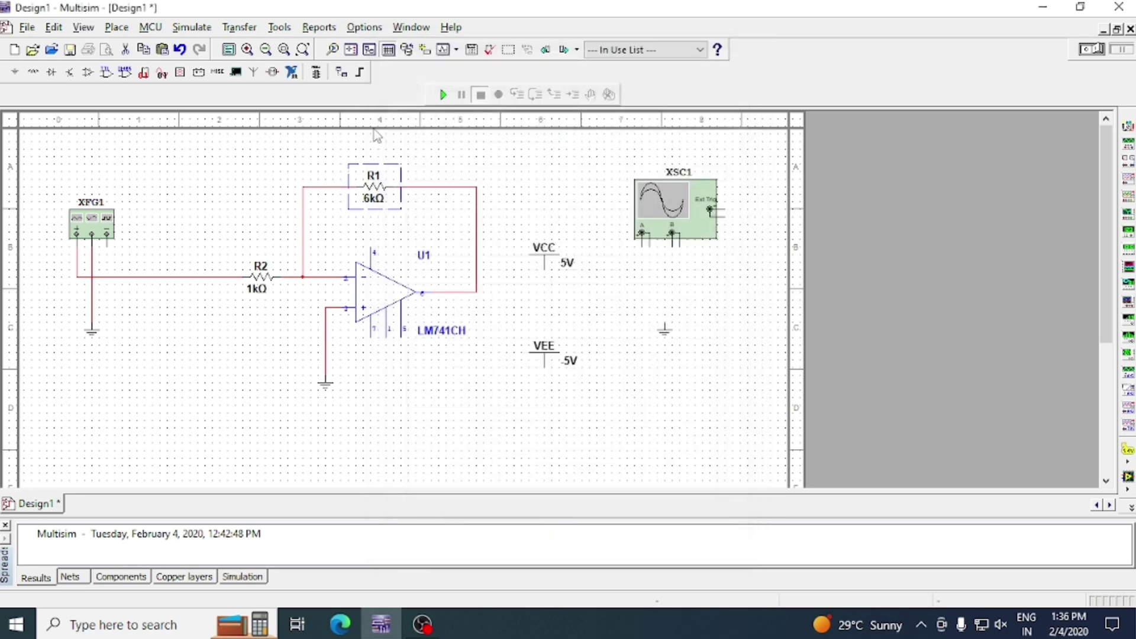
- Set Rf's resistance to 4.7k
{"action": "double_click", "coordinate": [364, 200]}
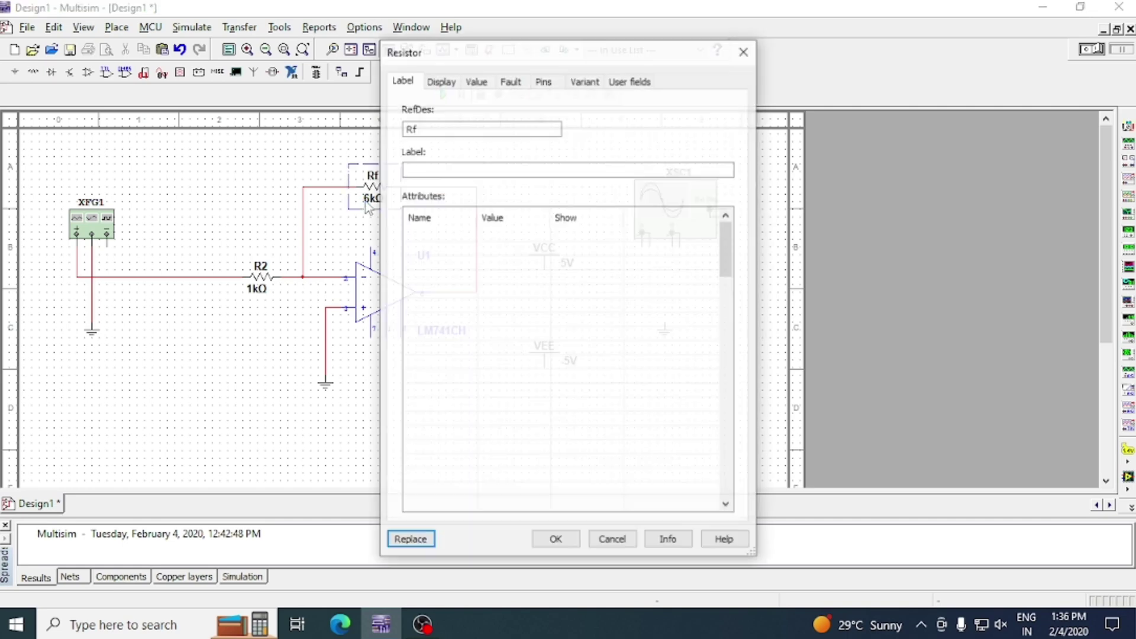
{"action": "left_click", "coordinate": [475, 80]}
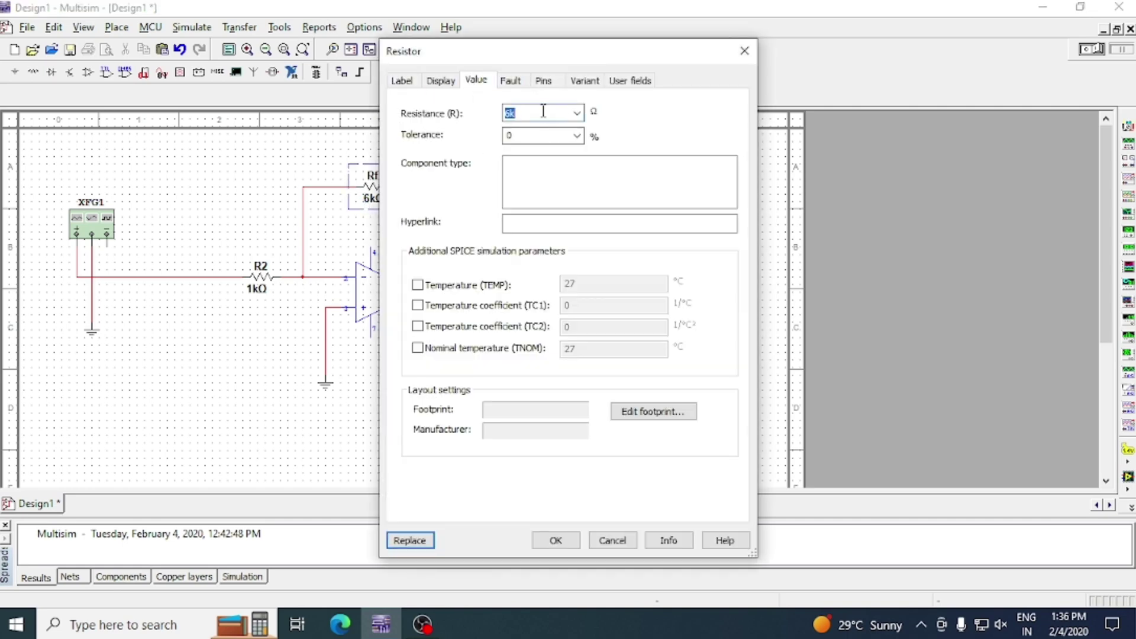
{"action": "type", "text": "4.7k"}
{"action": "key", "text": "Return"}
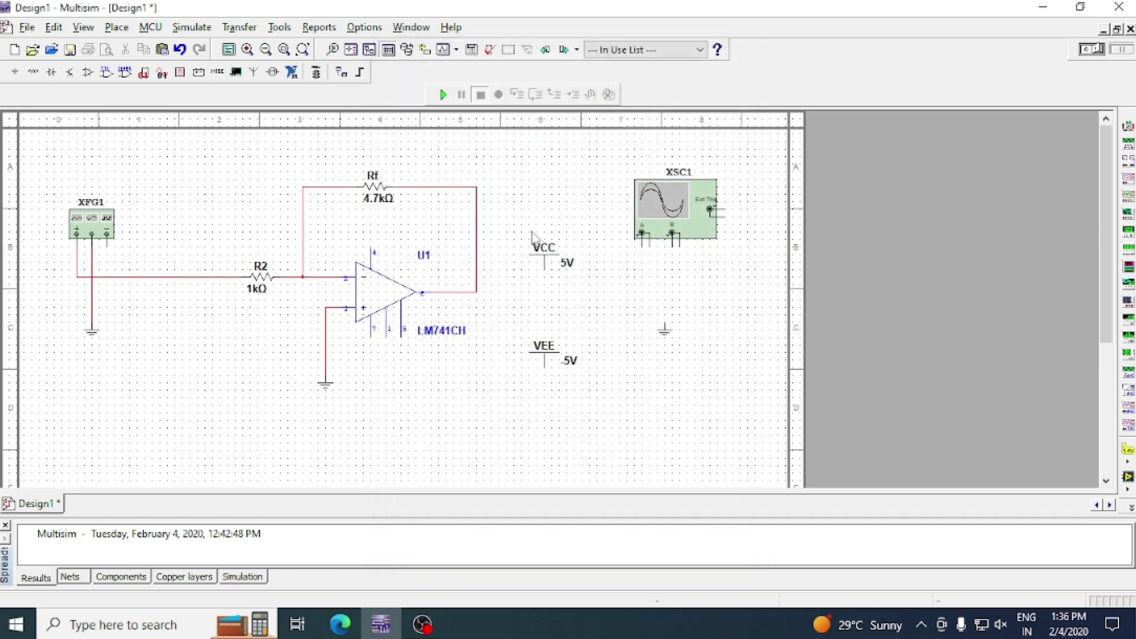
- Move VCC beside the op-amp and set its voltage to 12 V
{"action": "left_click_drag", "start_coordinate": [528, 232], "coordinate": [589, 303]}
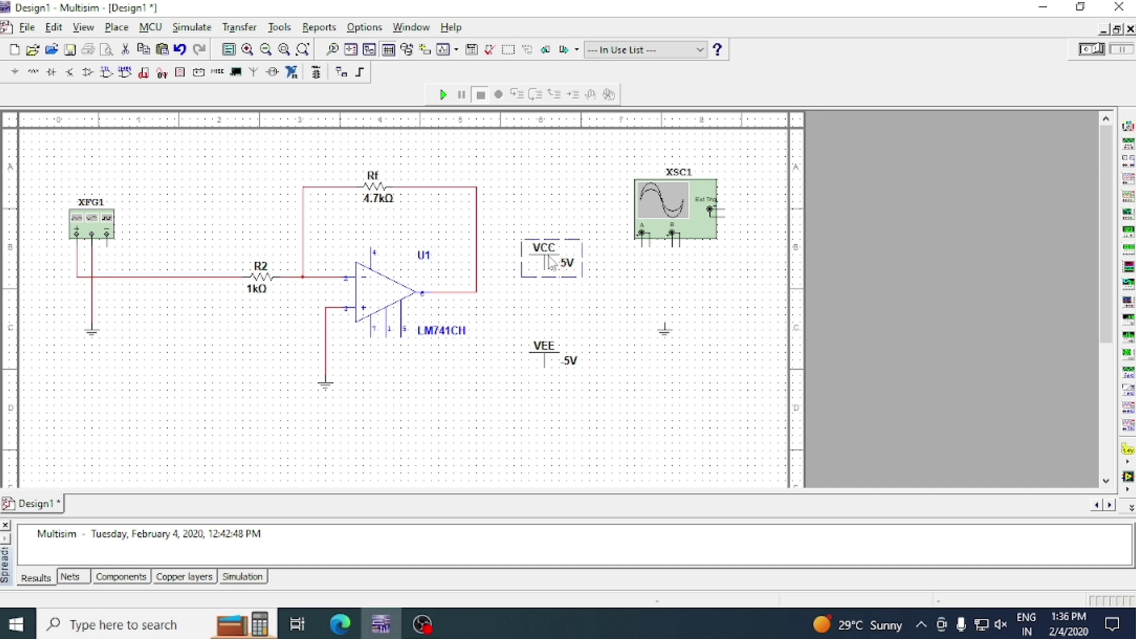
{"action": "left_click_drag", "start_coordinate": [557, 260], "coordinate": [442, 220]}
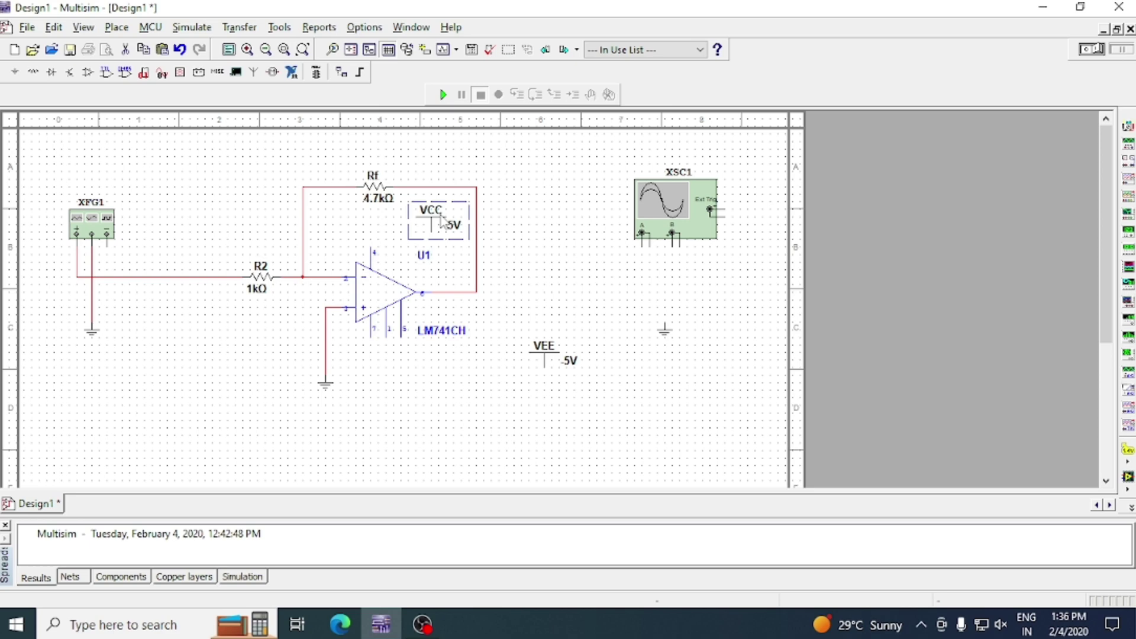
{"action": "left_click", "coordinate": [498, 256]}
{"action": "double_click", "coordinate": [445, 223]}
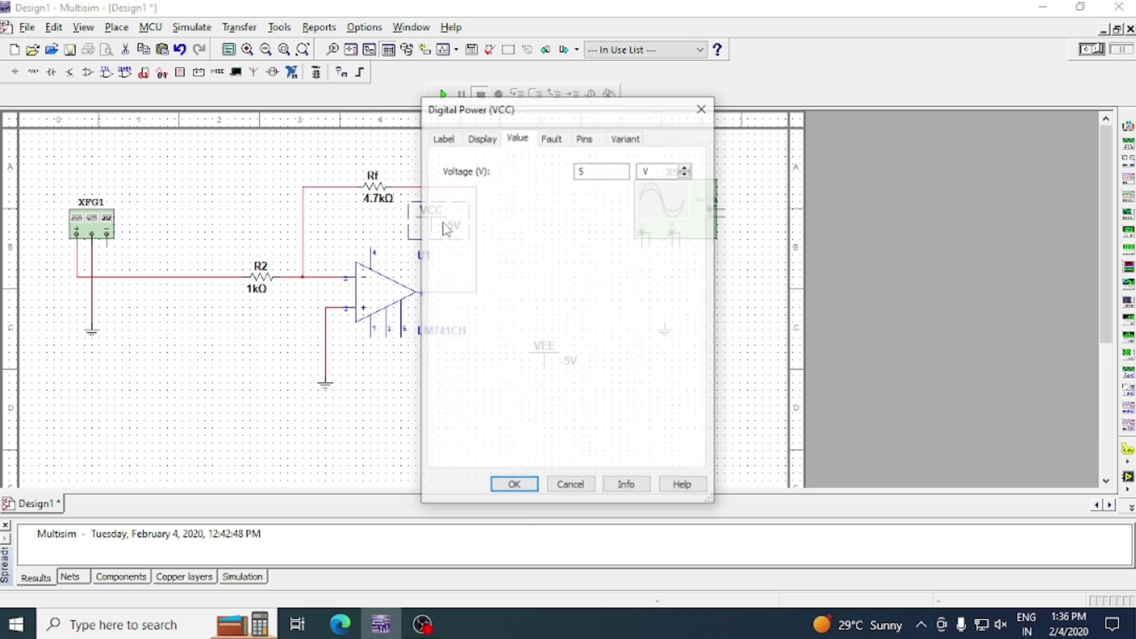
{"action": "double_click", "coordinate": [576, 177]}
{"action": "type", "text": "1"}
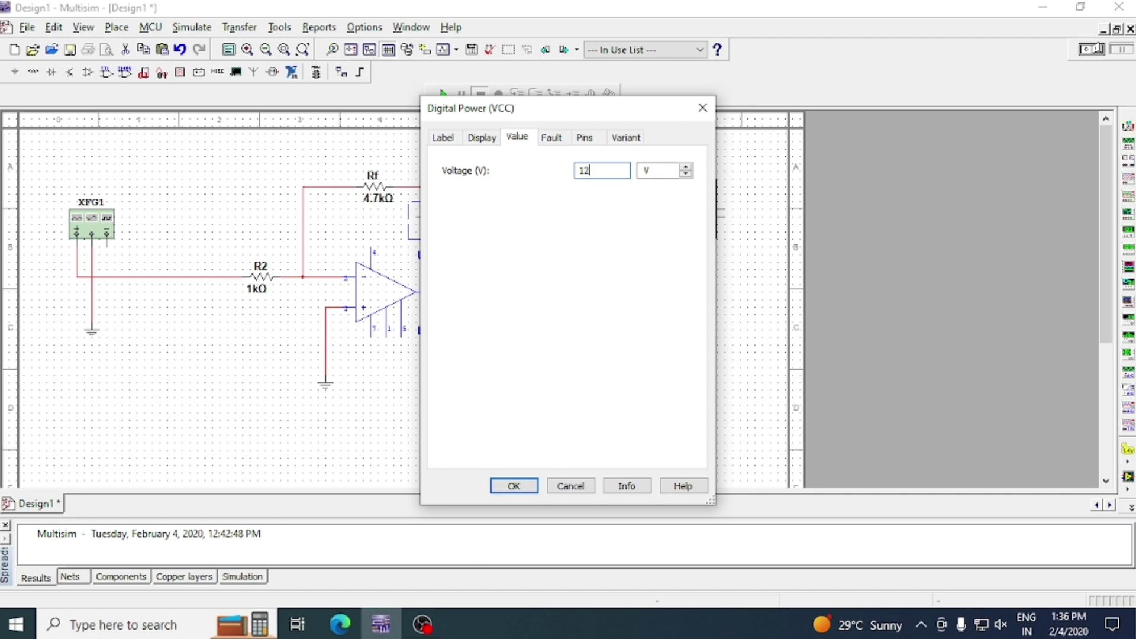
{"action": "type", "text": "2"}
{"action": "left_click", "coordinate": [514, 485]}
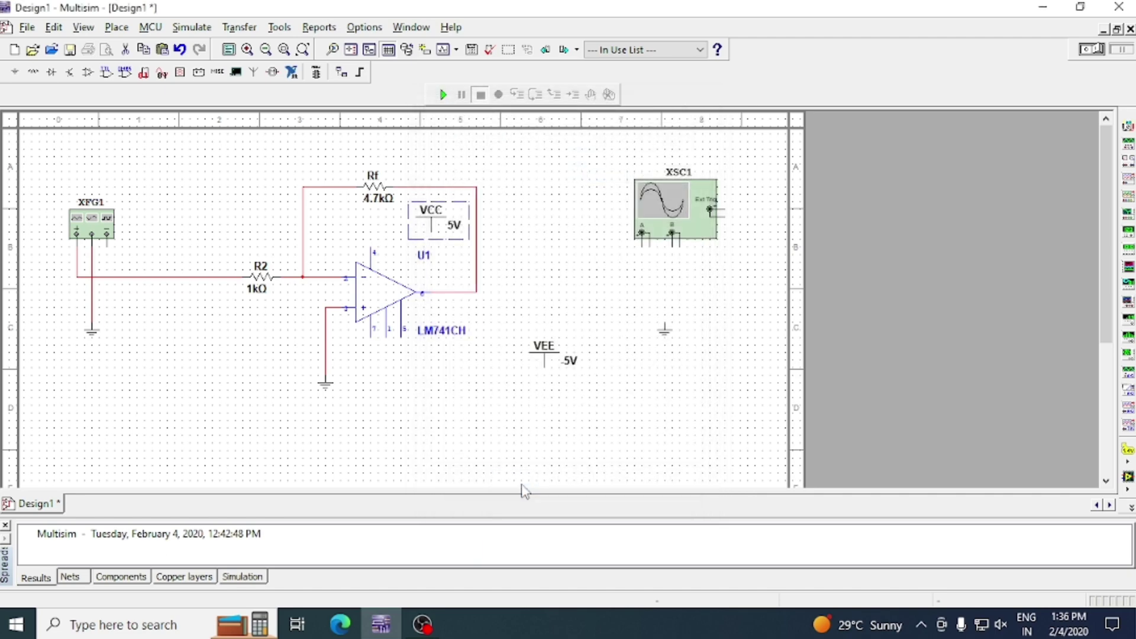
- Set the VEE supply voltage to -12 V
{"action": "double_click", "coordinate": [553, 368]}
{"action": "left_click", "coordinate": [600, 172]}
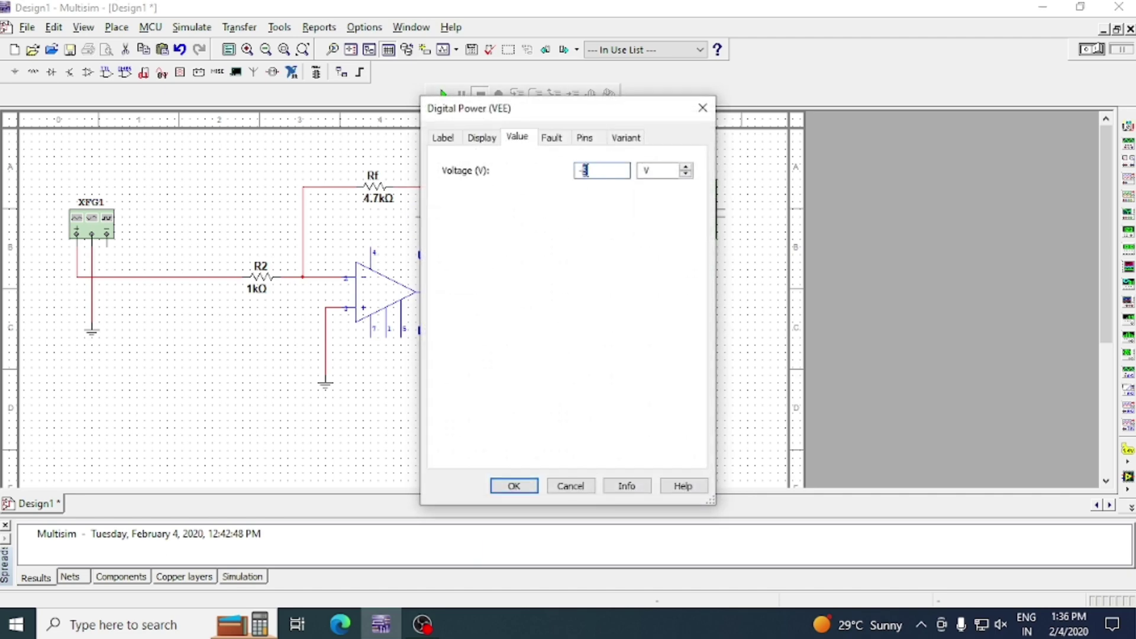
{"action": "type", "text": "12"}
{"action": "left_click", "coordinate": [514, 485]}
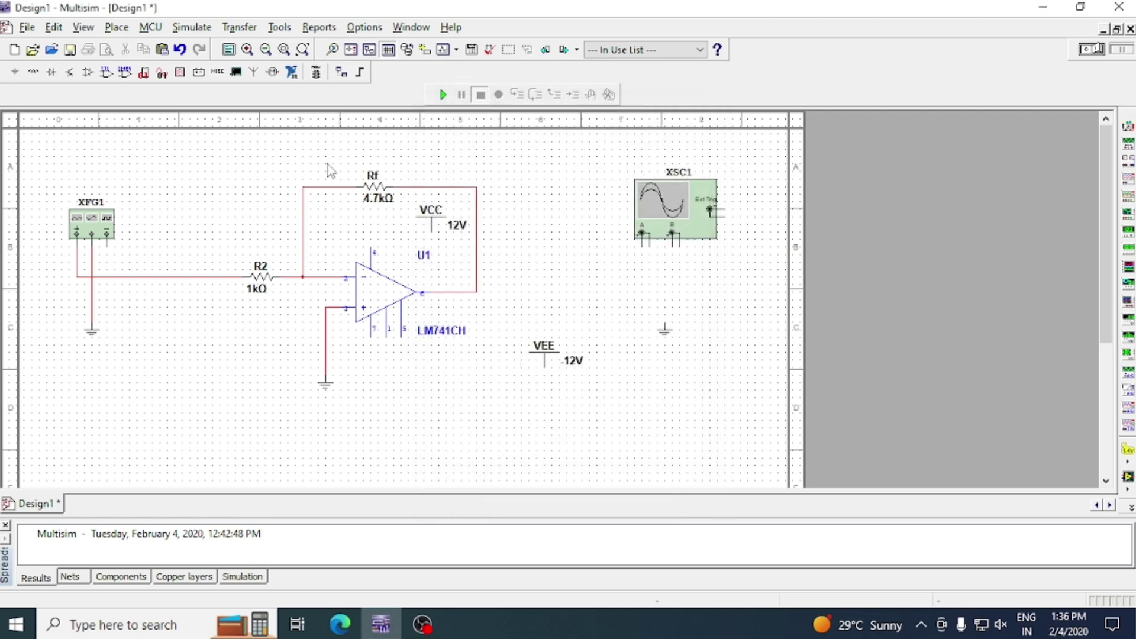
- Raise Rf higher above the op-amp and shift the VCC supply up and left
{"action": "left_click_drag", "start_coordinate": [371, 189], "coordinate": [371, 165]}
{"action": "left_click", "coordinate": [368, 205]}
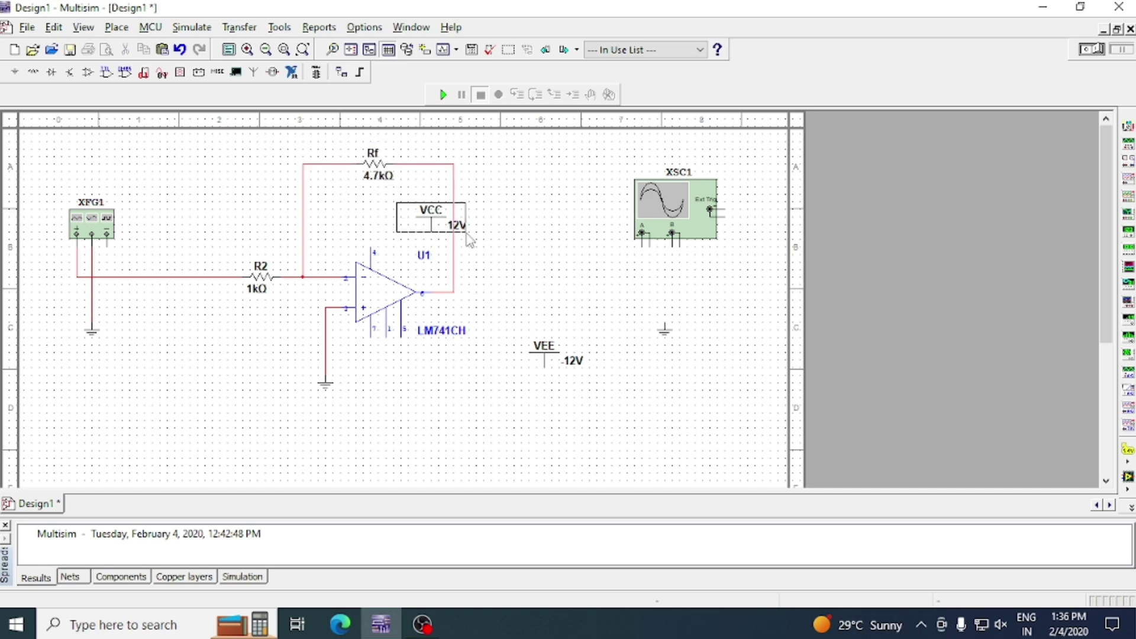
{"action": "left_click", "coordinate": [427, 221]}
{"action": "left_click_drag", "start_coordinate": [427, 220], "coordinate": [397, 212]}
{"action": "left_click", "coordinate": [515, 214]}
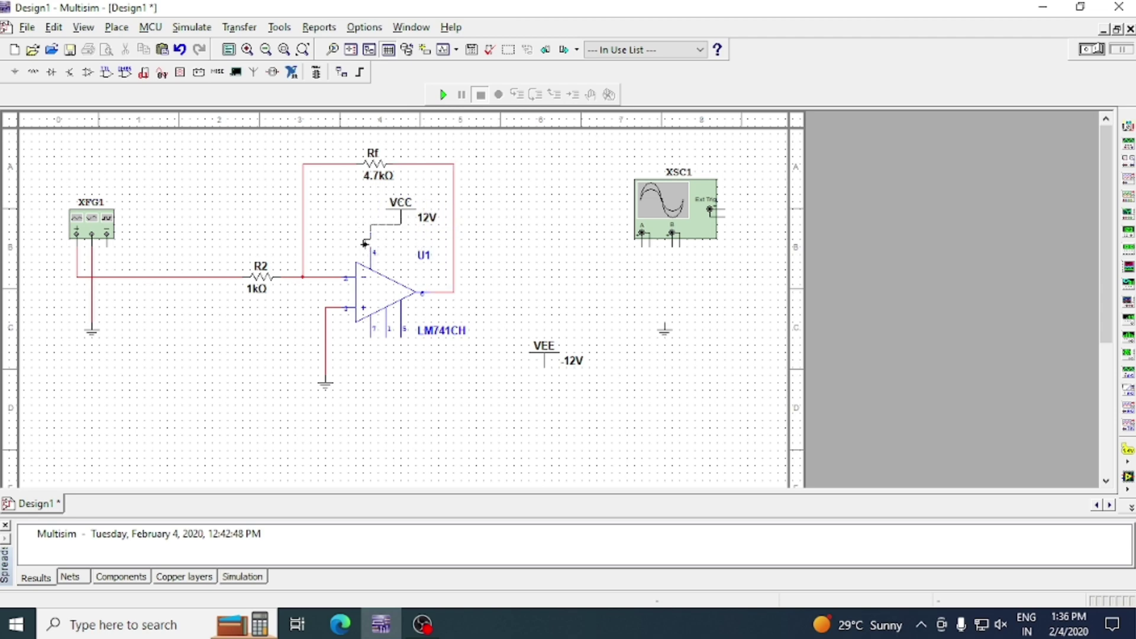
{"action": "key", "text": "Escape"}
- Move VCC below the op-amp, rotate it a half turn, and wire it to pin 7
{"action": "left_click", "coordinate": [401, 213]}
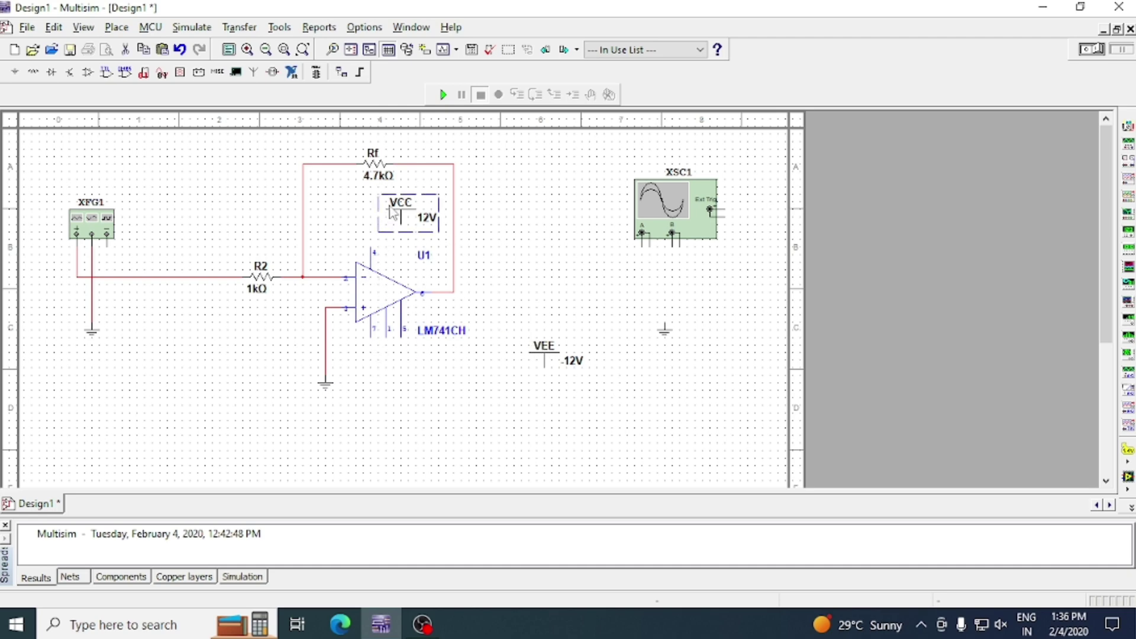
{"action": "left_click_drag", "start_coordinate": [396, 212], "coordinate": [371, 403]}
{"action": "left_click", "coordinate": [373, 409]}
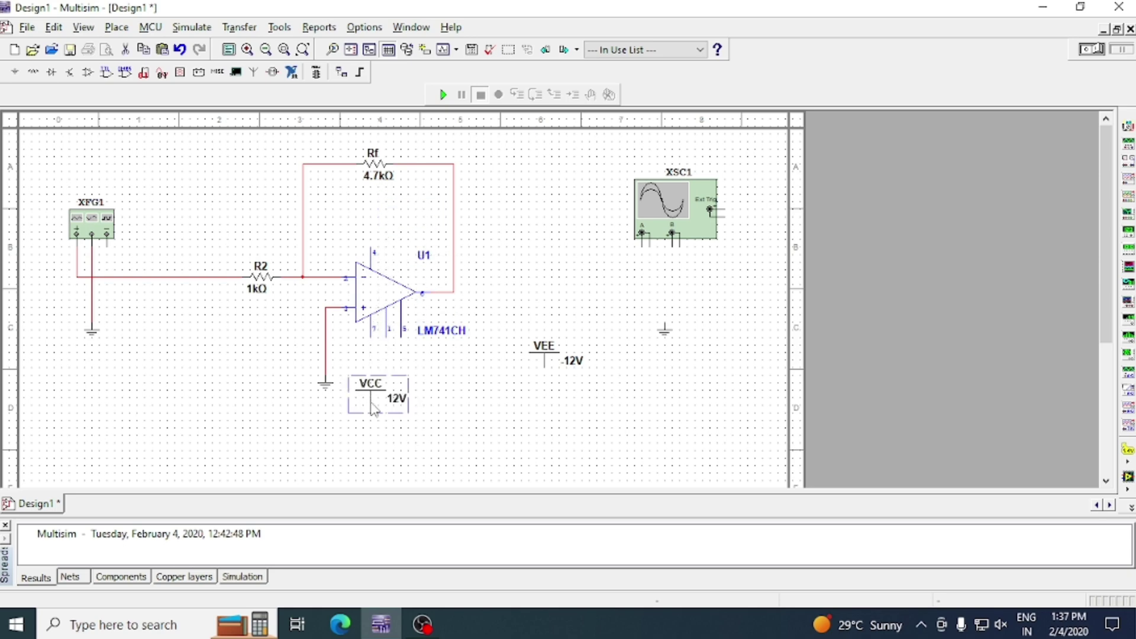
{"action": "key", "text": "ctrl+r"}
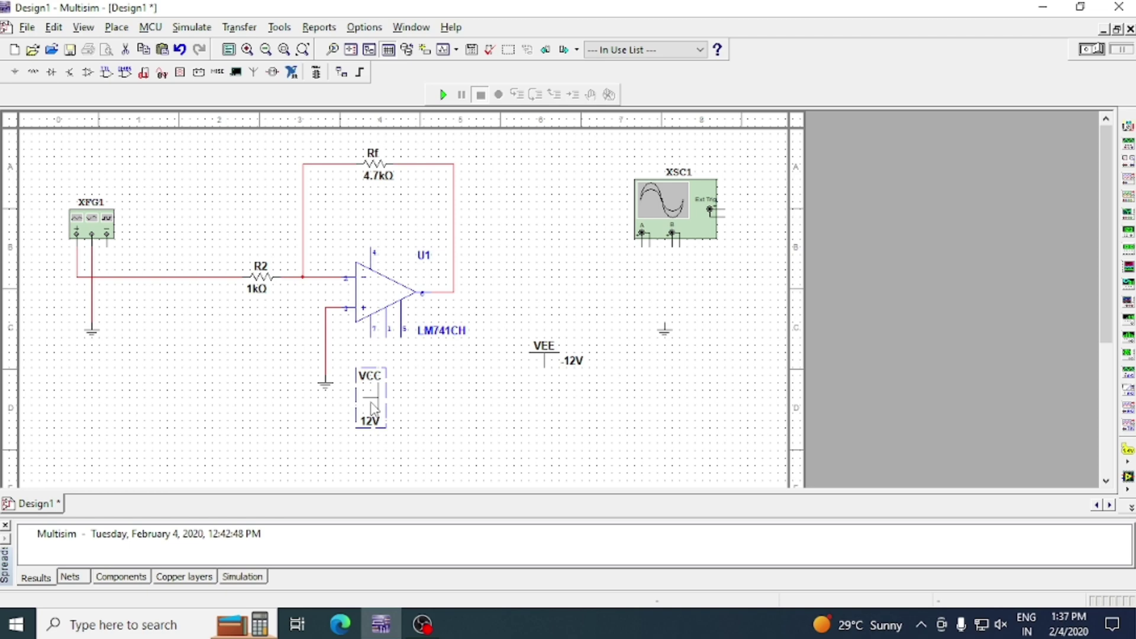
{"action": "key", "text": "ctrl+r"}
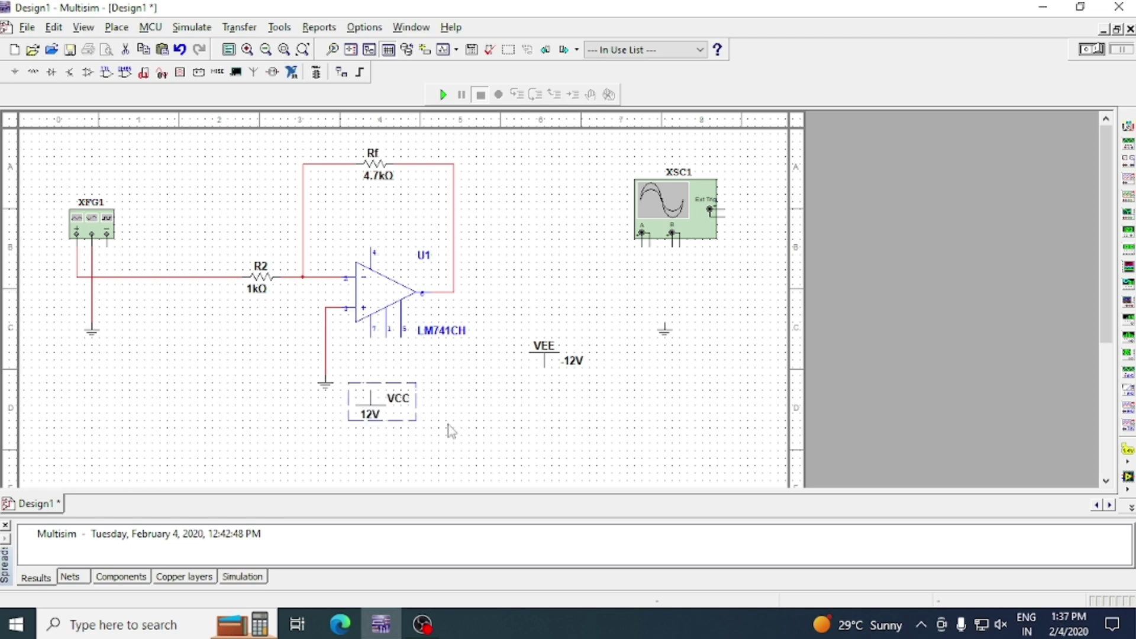
{"action": "left_click", "coordinate": [420, 424]}
{"action": "left_click_drag", "start_coordinate": [370, 390], "coordinate": [371, 336]}
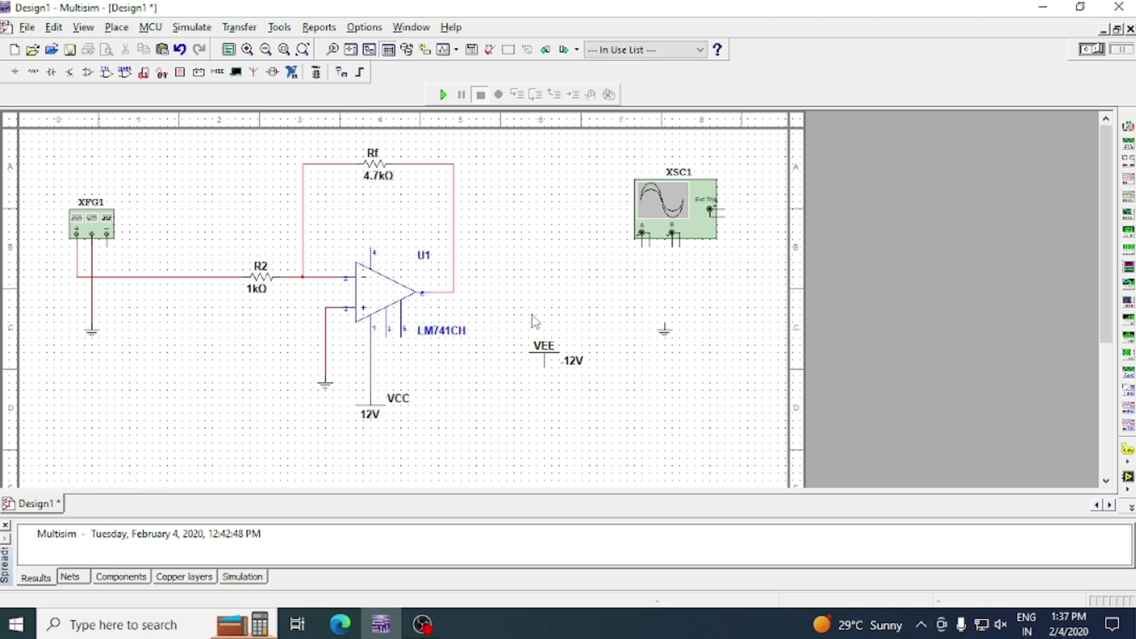
- Move the VEE supply above the op-amp and wire it to pin 4
{"action": "left_click_drag", "start_coordinate": [527, 312], "coordinate": [589, 417]}
{"action": "left_click_drag", "start_coordinate": [563, 367], "coordinate": [390, 216]}
{"action": "left_click", "coordinate": [536, 227]}
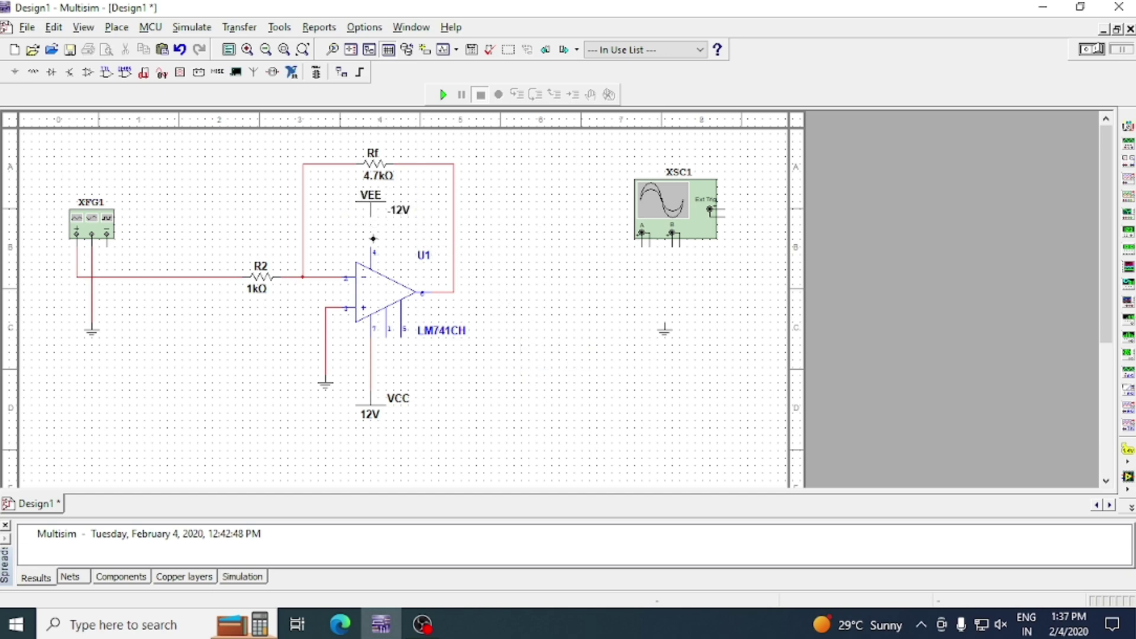
{"action": "left_click", "coordinate": [372, 249]}
- Wire the negative terminals of oscilloscope XSC1's channels A and B to ground
{"action": "scroll", "coordinate": [653, 225], "scroll_direction": "up", "scroll_amount": 1}
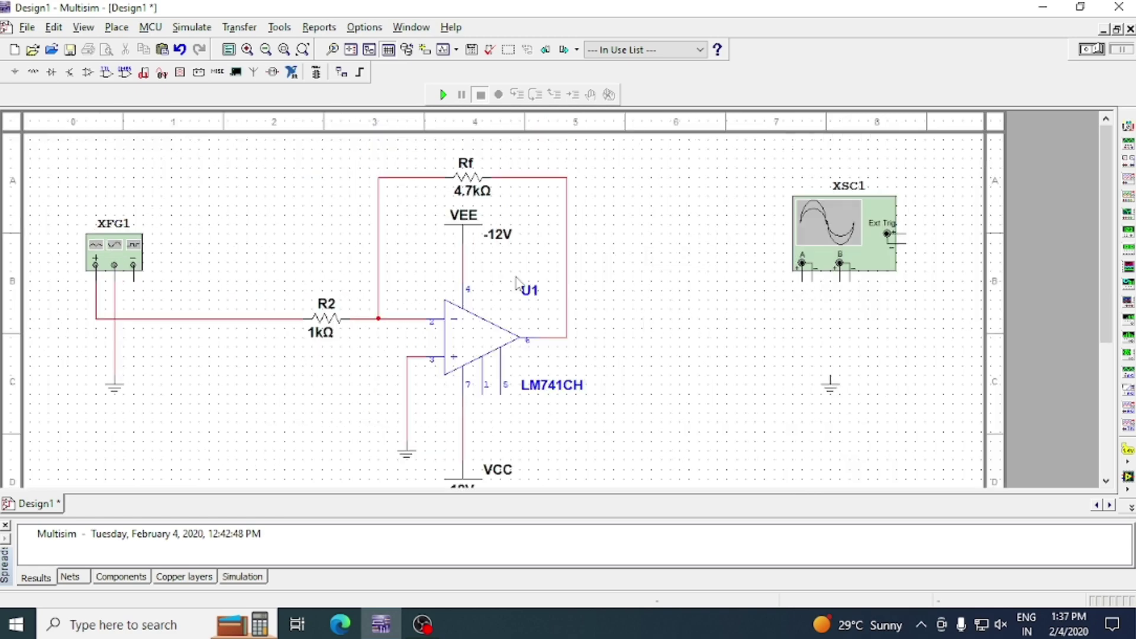
{"action": "scroll", "coordinate": [516, 284], "scroll_direction": "down", "scroll_amount": 1}
{"action": "scroll", "coordinate": [644, 307], "scroll_direction": "up", "scroll_amount": 1}
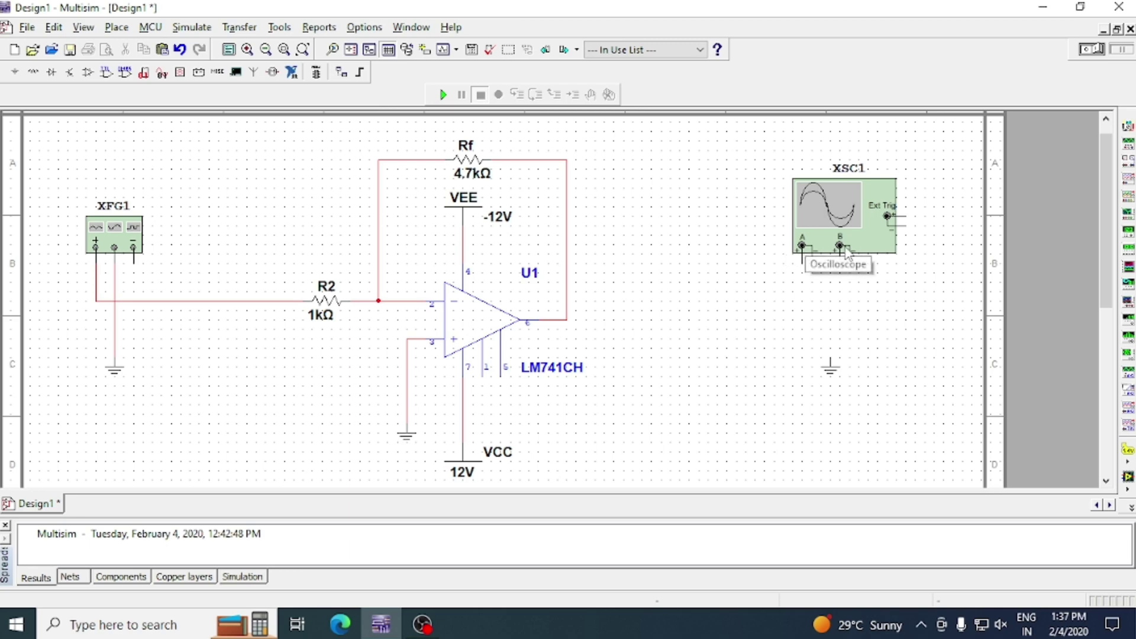
{"action": "left_click", "coordinate": [822, 277]}
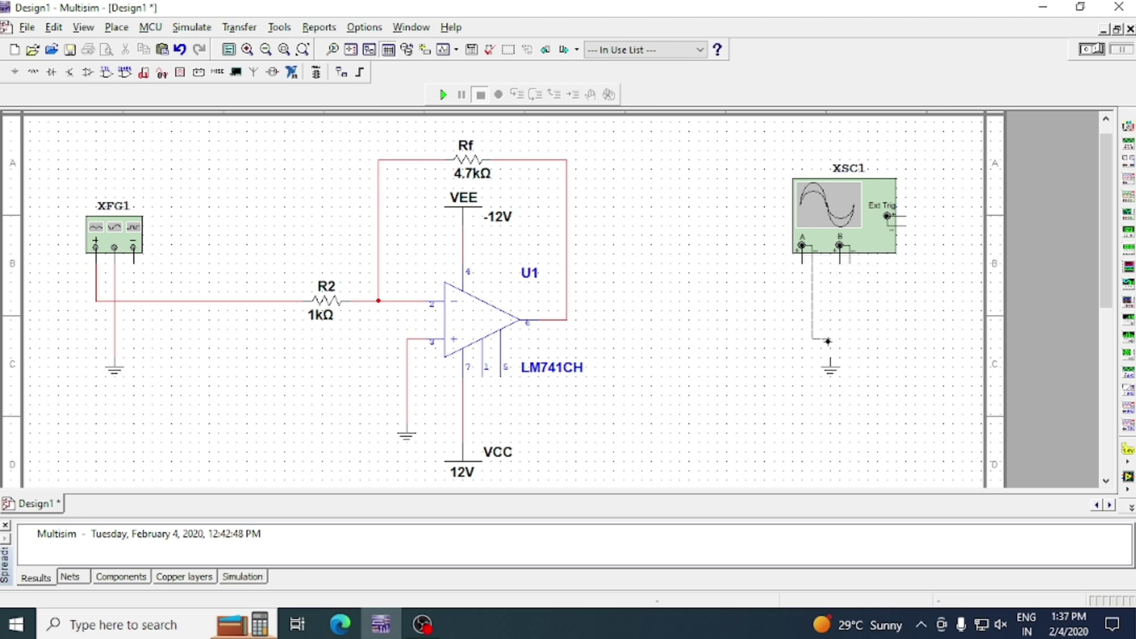
{"action": "left_click", "coordinate": [830, 358]}
{"action": "left_click", "coordinate": [850, 262]}
{"action": "left_click", "coordinate": [831, 339]}
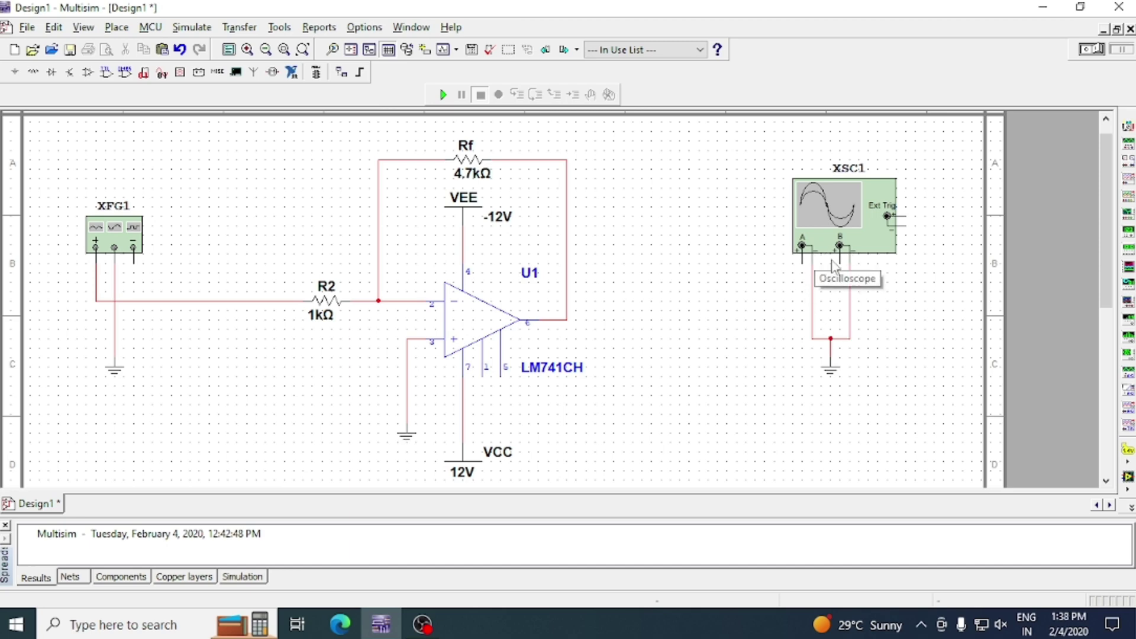
- Connect channel A to the op-amp output and channel B to the input signal line before R2
{"action": "left_click", "coordinate": [802, 264]}
{"action": "left_click", "coordinate": [566, 321]}
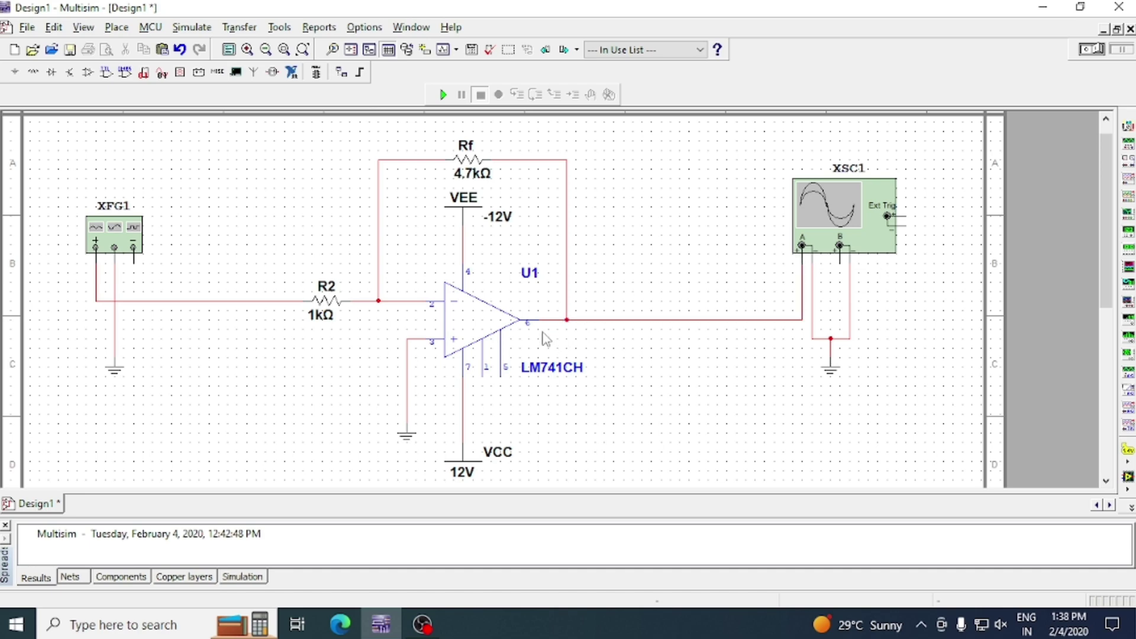
{"action": "left_click", "coordinate": [839, 263]}
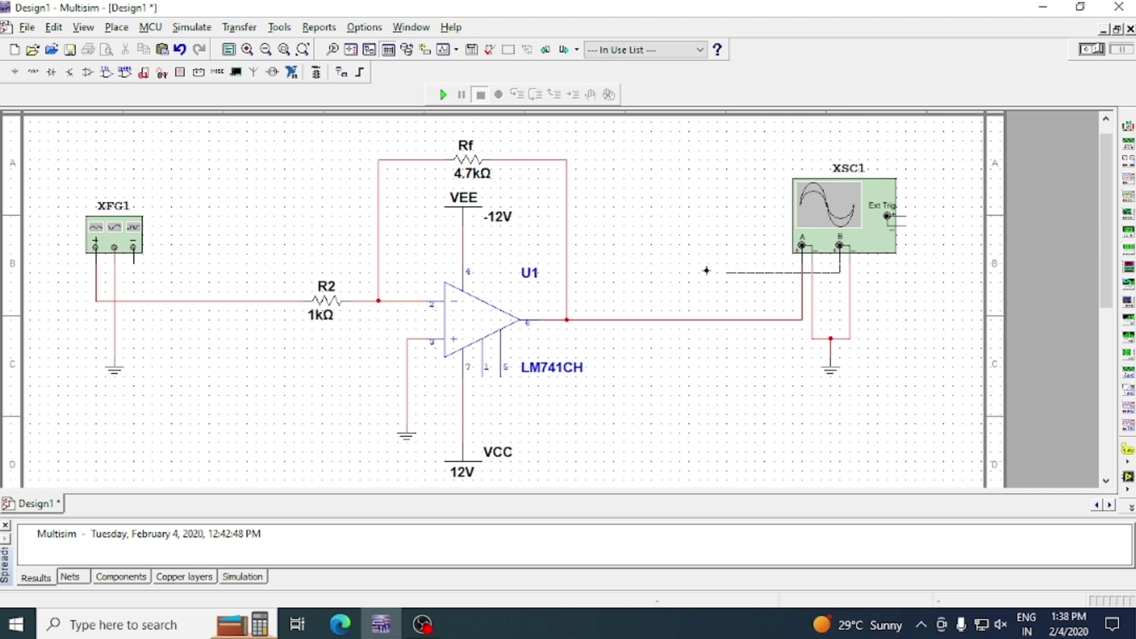
{"action": "left_click", "coordinate": [594, 137]}
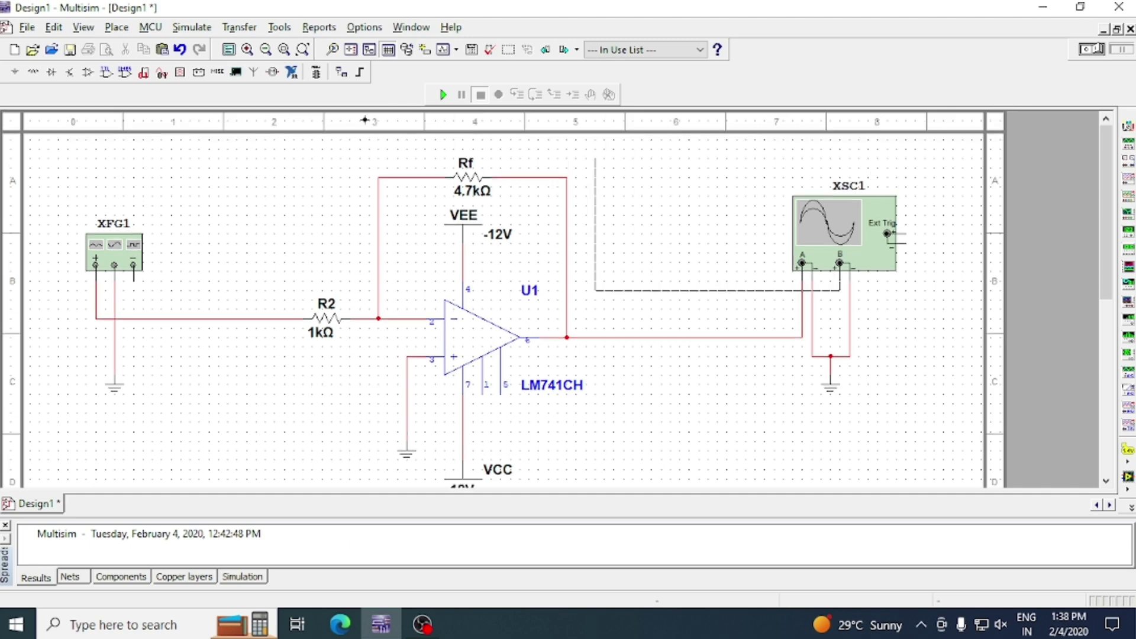
{"action": "left_click", "coordinate": [198, 319]}
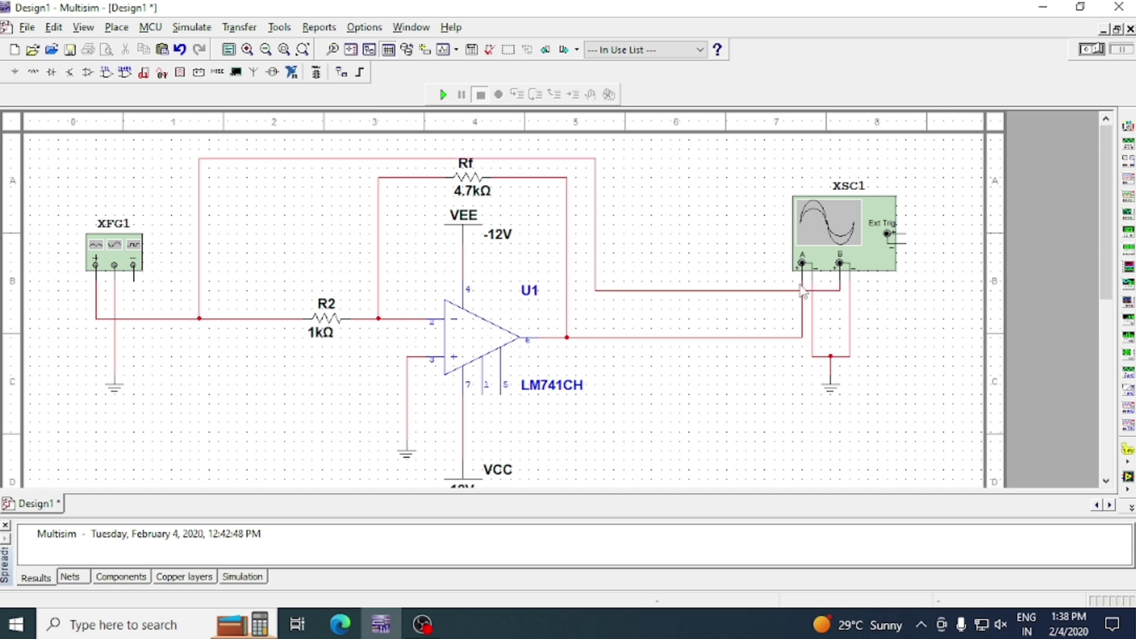
{"action": "scroll", "coordinate": [804, 282], "scroll_direction": "up", "scroll_amount": 2}
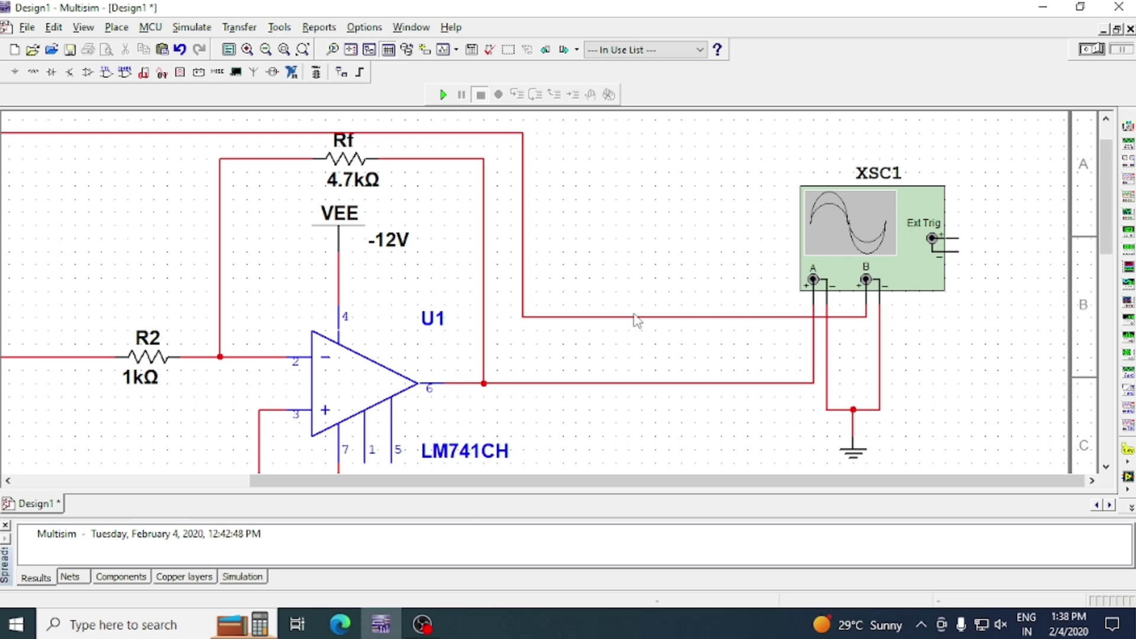
{"action": "scroll", "coordinate": [363, 296], "scroll_direction": "down", "scroll_amount": 1}
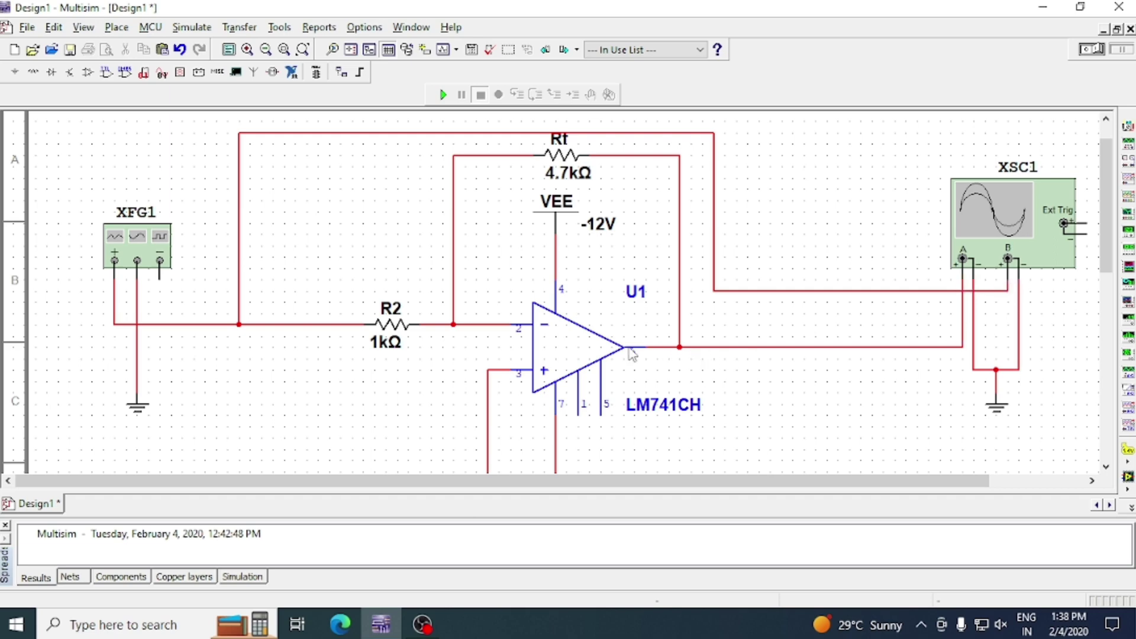
{"action": "scroll", "coordinate": [630, 351], "scroll_direction": "down", "scroll_amount": 1}
{"action": "scroll", "coordinate": [524, 302], "scroll_direction": "up", "scroll_amount": 1}
{"action": "scroll", "coordinate": [551, 299], "scroll_direction": "down", "scroll_amount": 1}
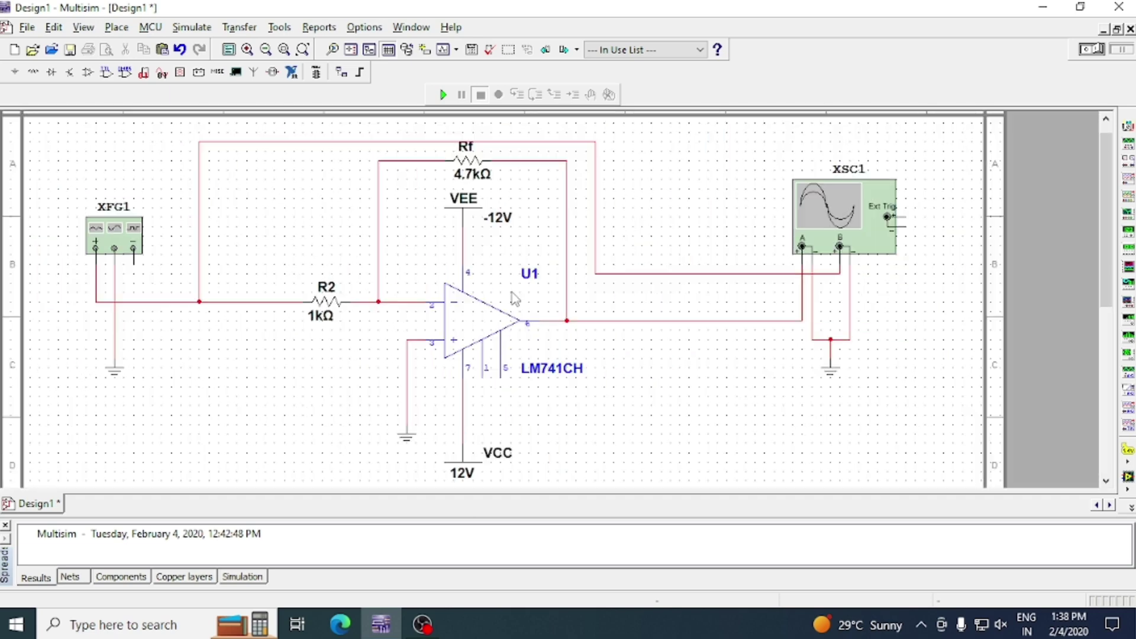
{"action": "scroll", "coordinate": [431, 294], "scroll_direction": "up", "scroll_amount": 1}
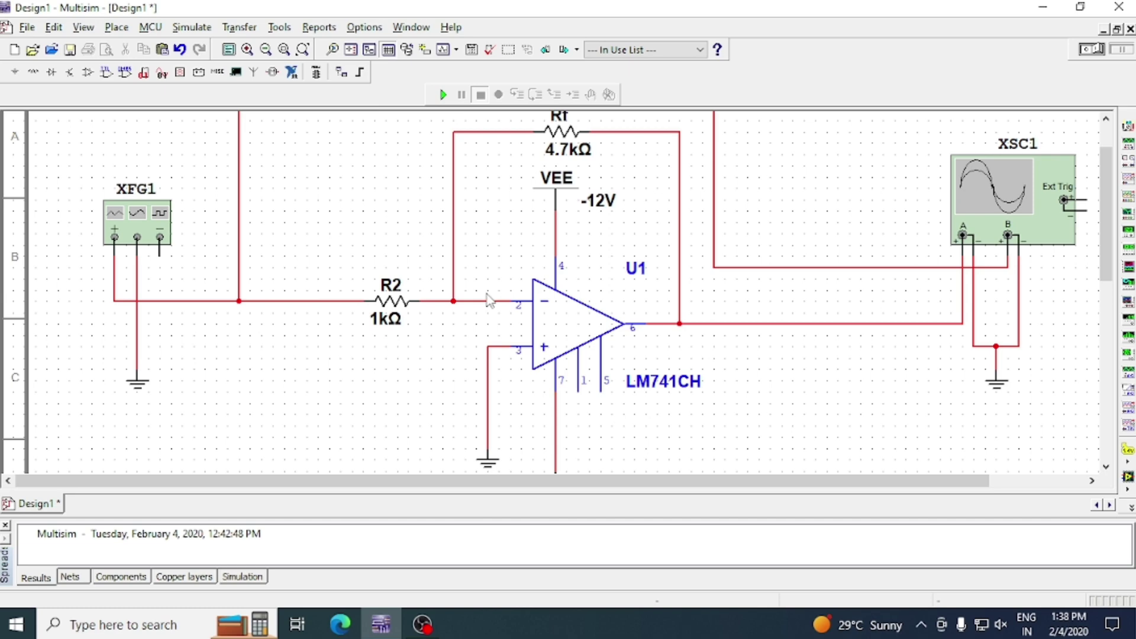
{"action": "scroll", "coordinate": [427, 317], "scroll_direction": "down", "scroll_amount": 1}
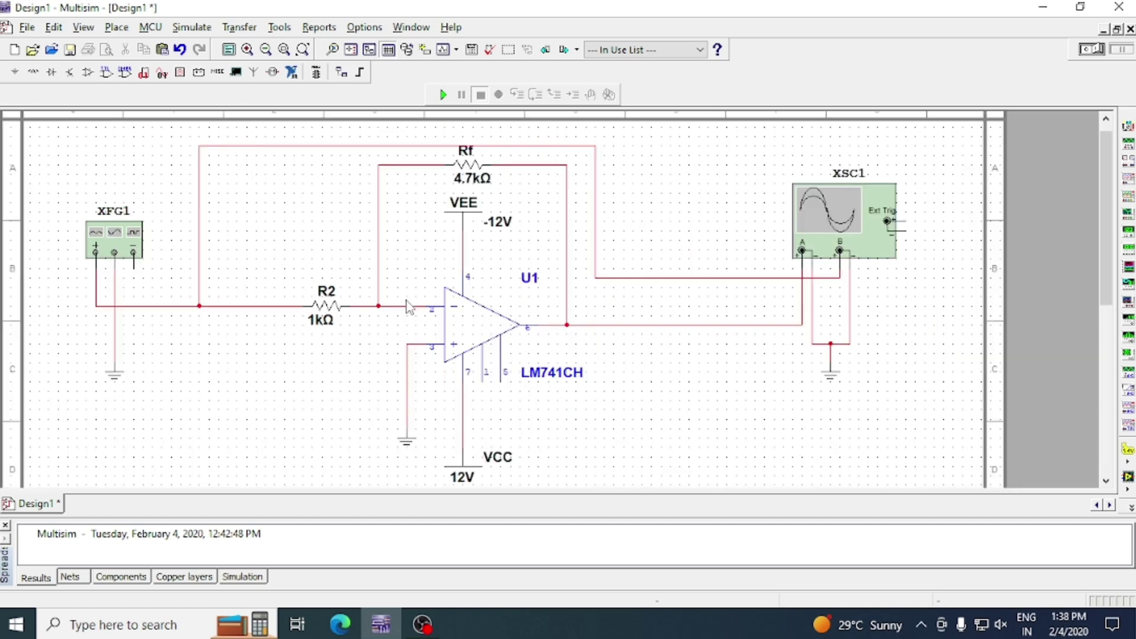
- Set XFG1's frequency unit to kHz and amplitude to 0.5 Vp, keeping the sine waveform
{"action": "double_click", "coordinate": [118, 252]}
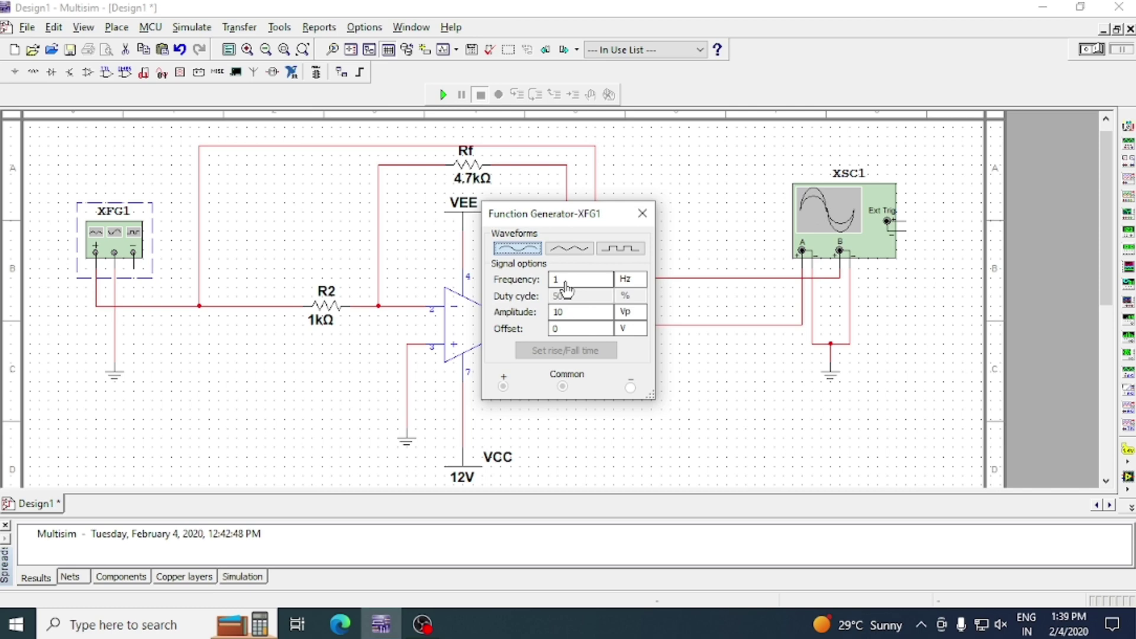
{"action": "left_click", "coordinate": [628, 287]}
{"action": "left_click", "coordinate": [629, 362]}
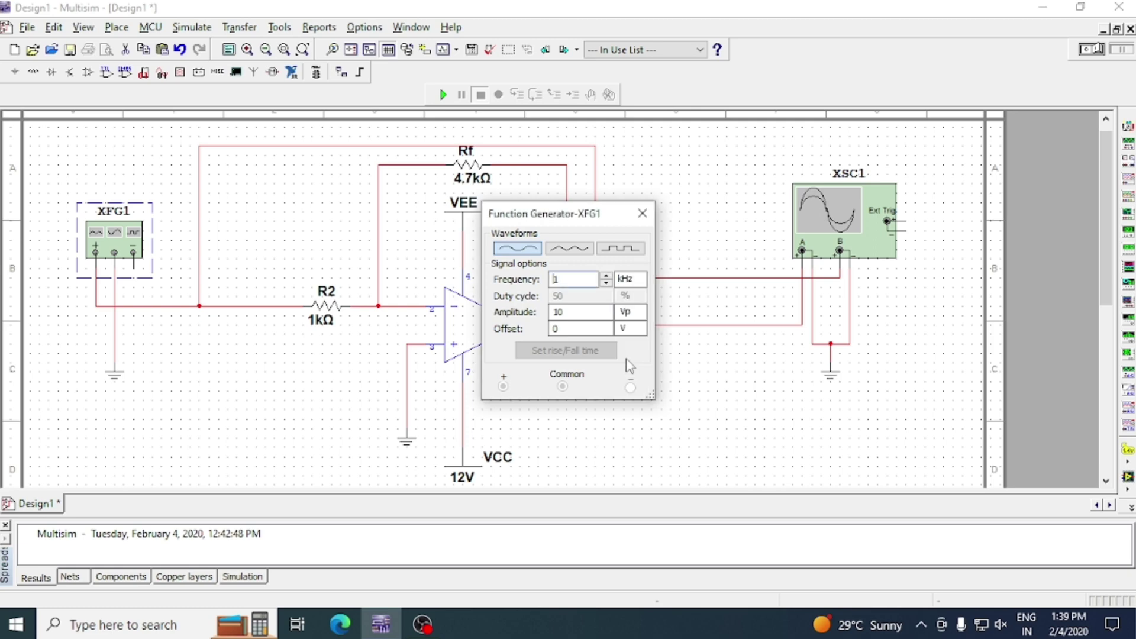
{"action": "double_click", "coordinate": [556, 312]}
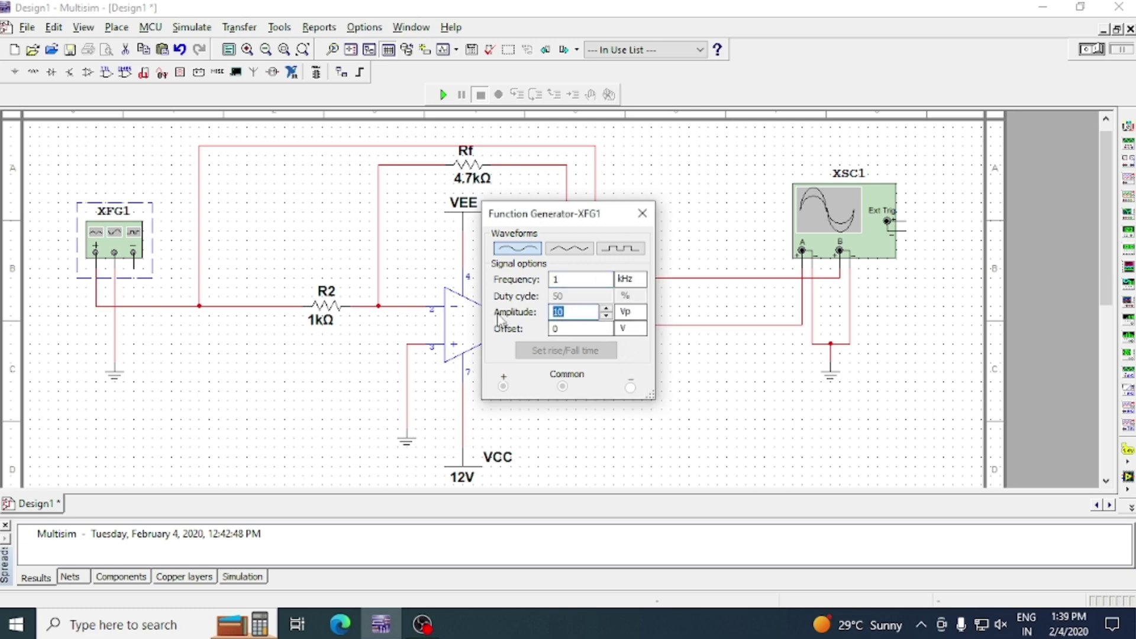
{"action": "type", "text": "0"}
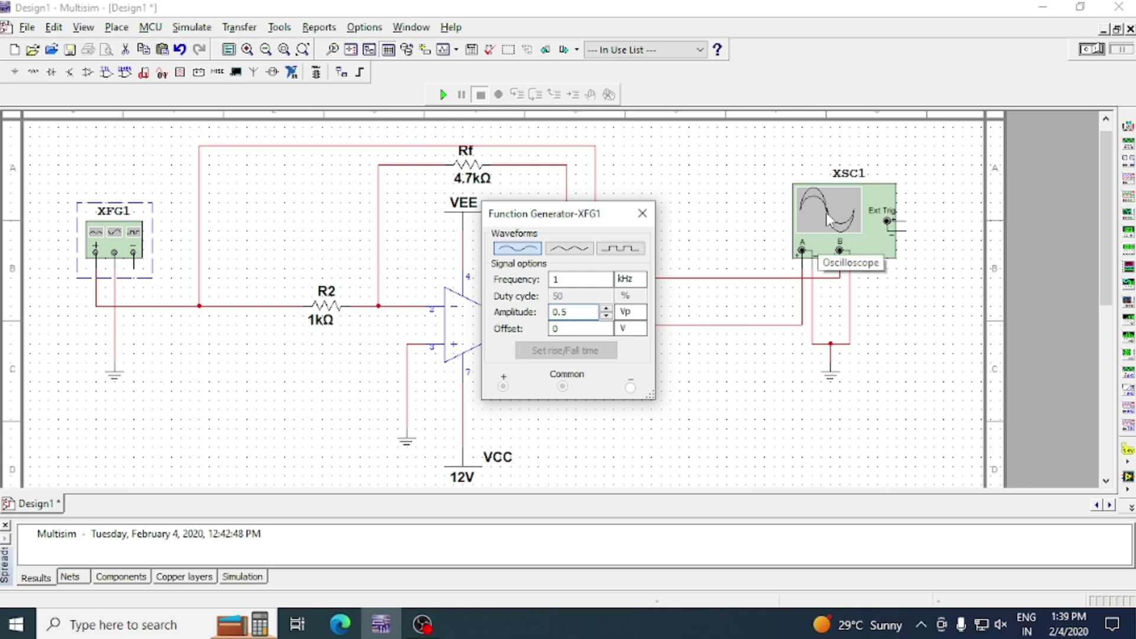
{"action": "left_click", "coordinate": [642, 213]}
{"action": "double_click", "coordinate": [123, 239]}
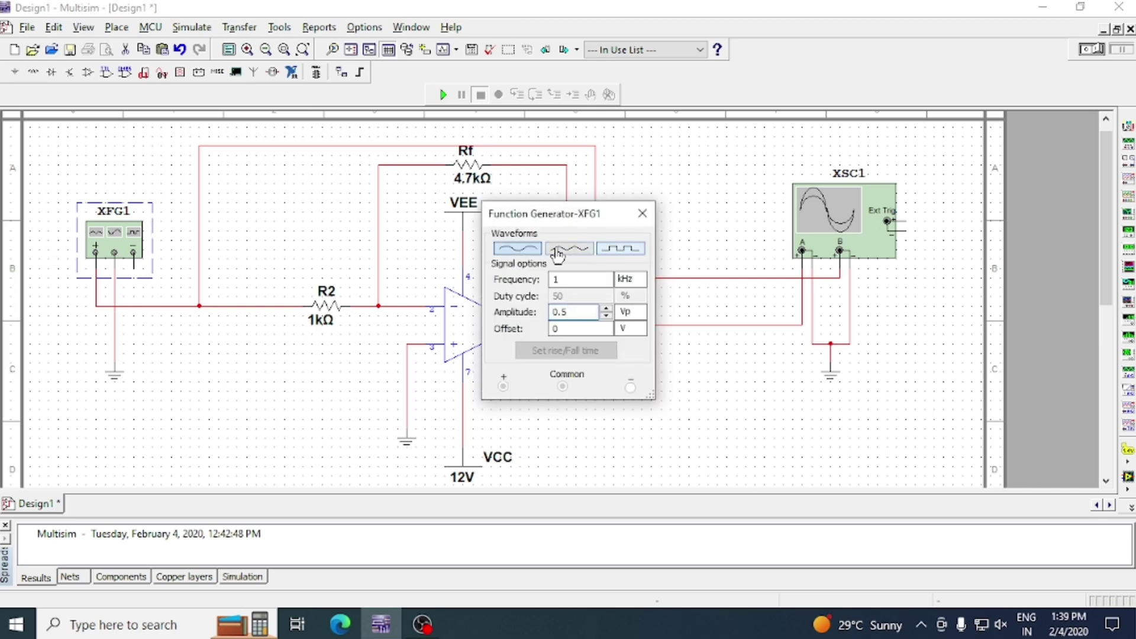
{"action": "left_click", "coordinate": [516, 251]}
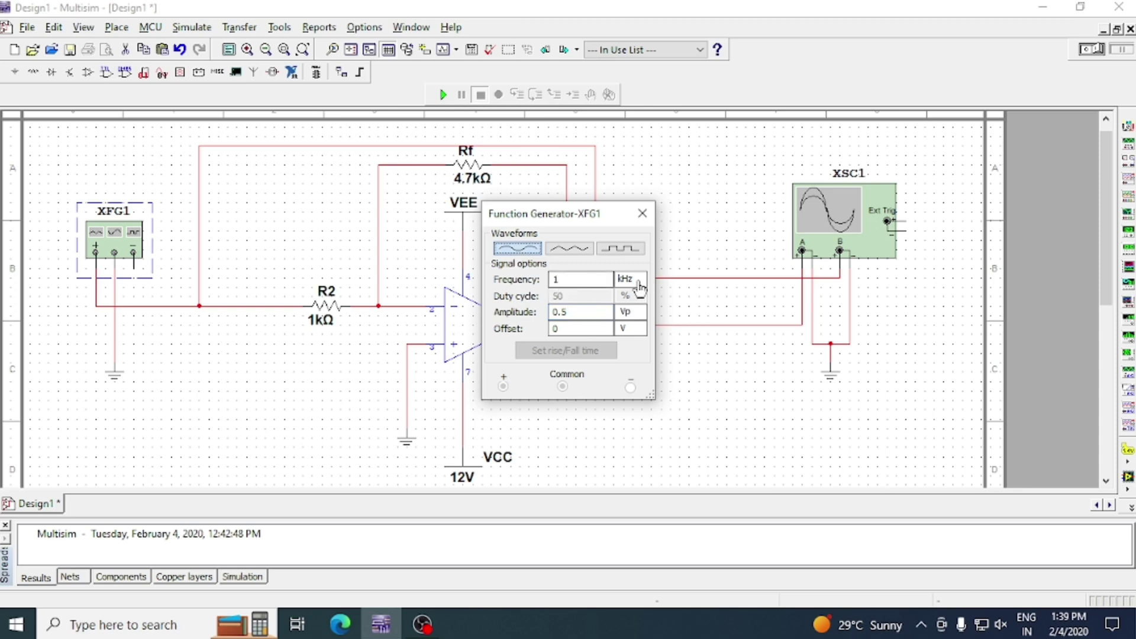
{"action": "left_click", "coordinate": [642, 213]}
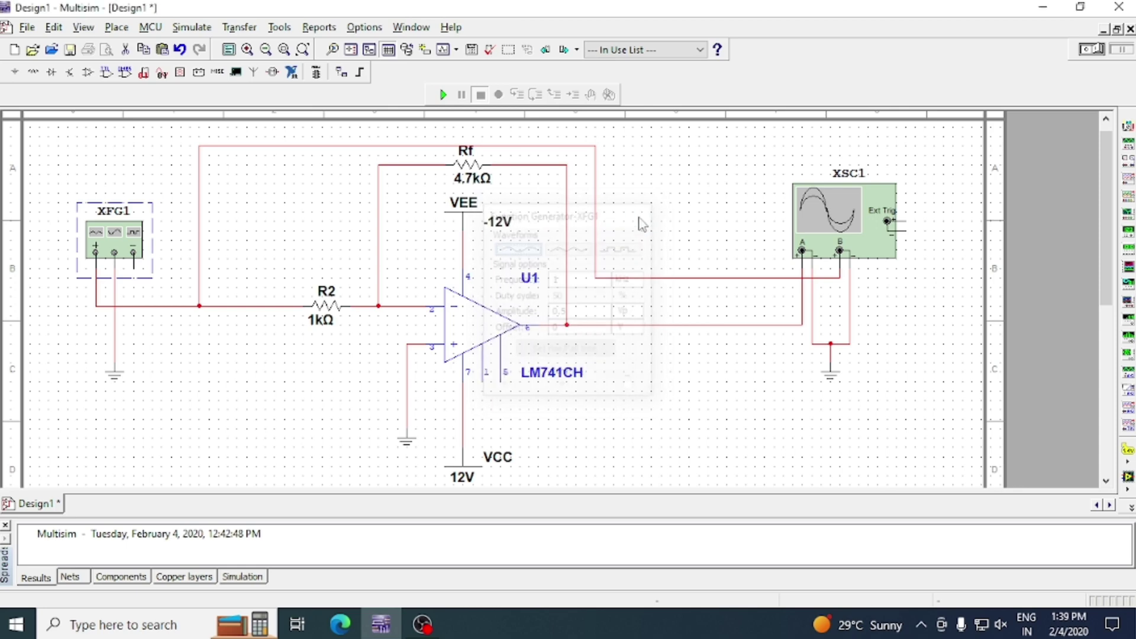
- Save the design with File > Save under the name 'inv amplifier'
{"action": "left_click", "coordinate": [28, 28]}
{"action": "left_click", "coordinate": [54, 155]}
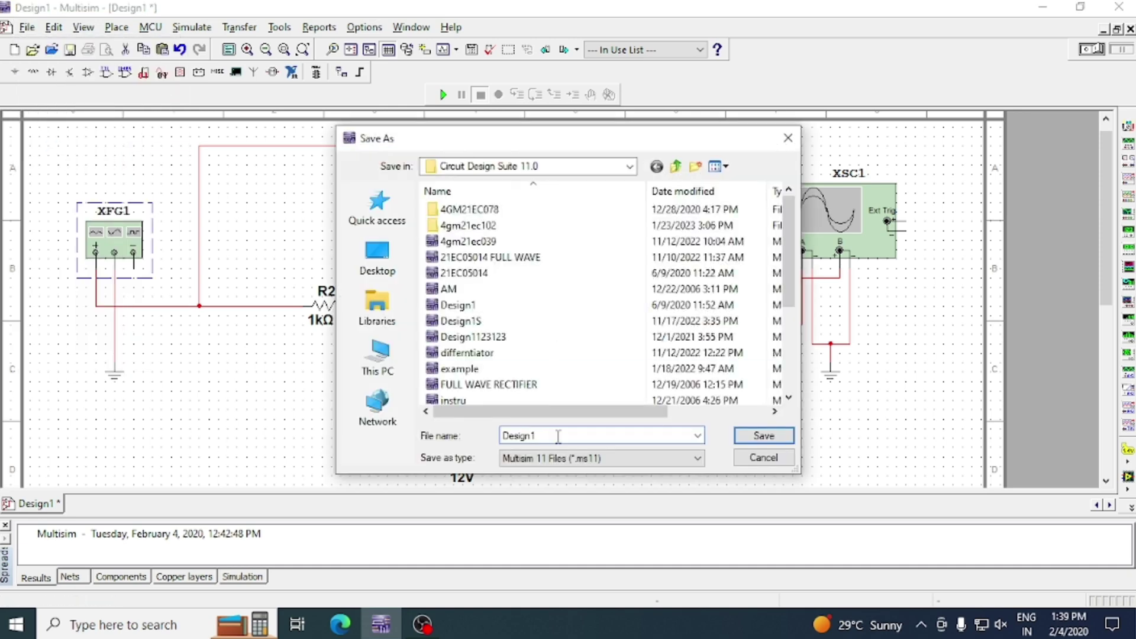
{"action": "type", "text": "inv amplifier"}
{"action": "key", "text": "Return"}
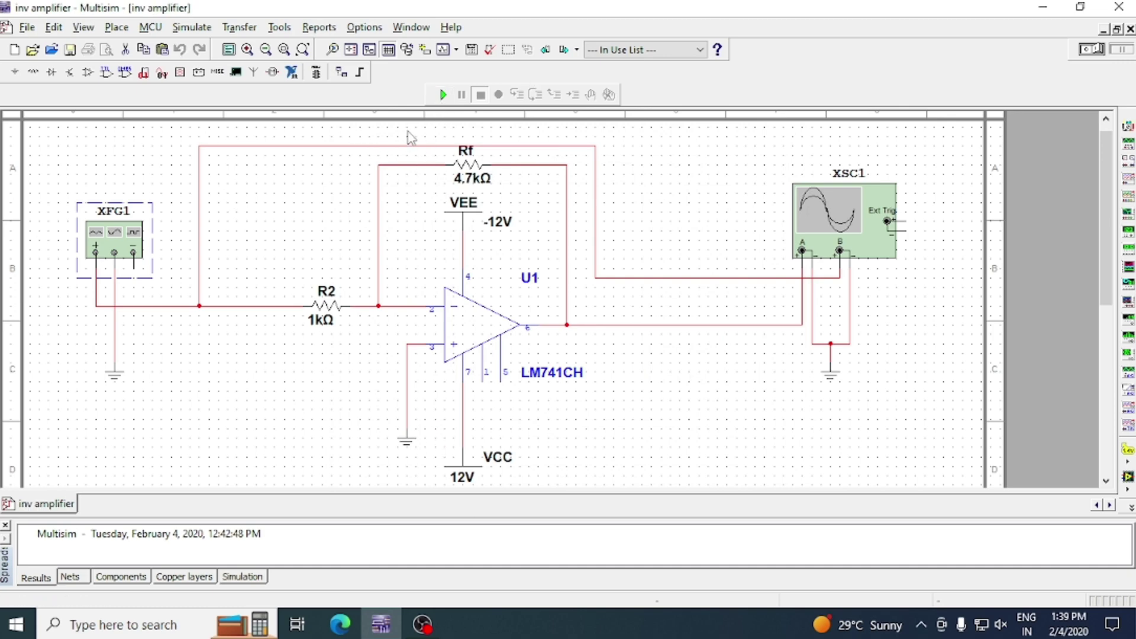
- Run the simulation and open oscilloscope XSC1, moving its window to the right
{"action": "left_click", "coordinate": [442, 96]}
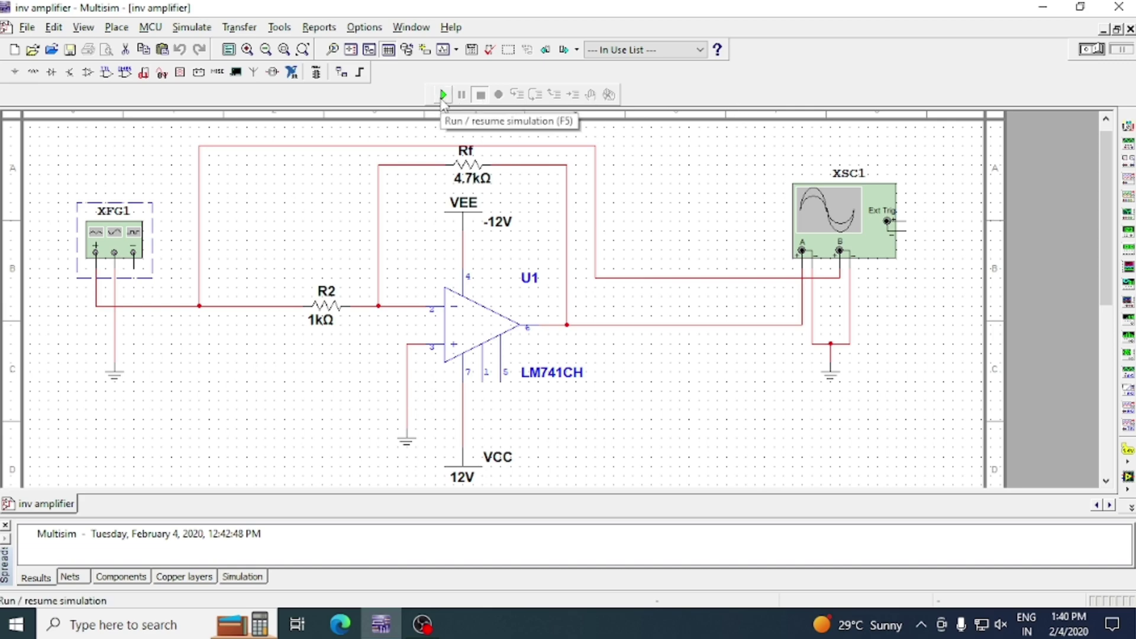
{"action": "double_click", "coordinate": [843, 227]}
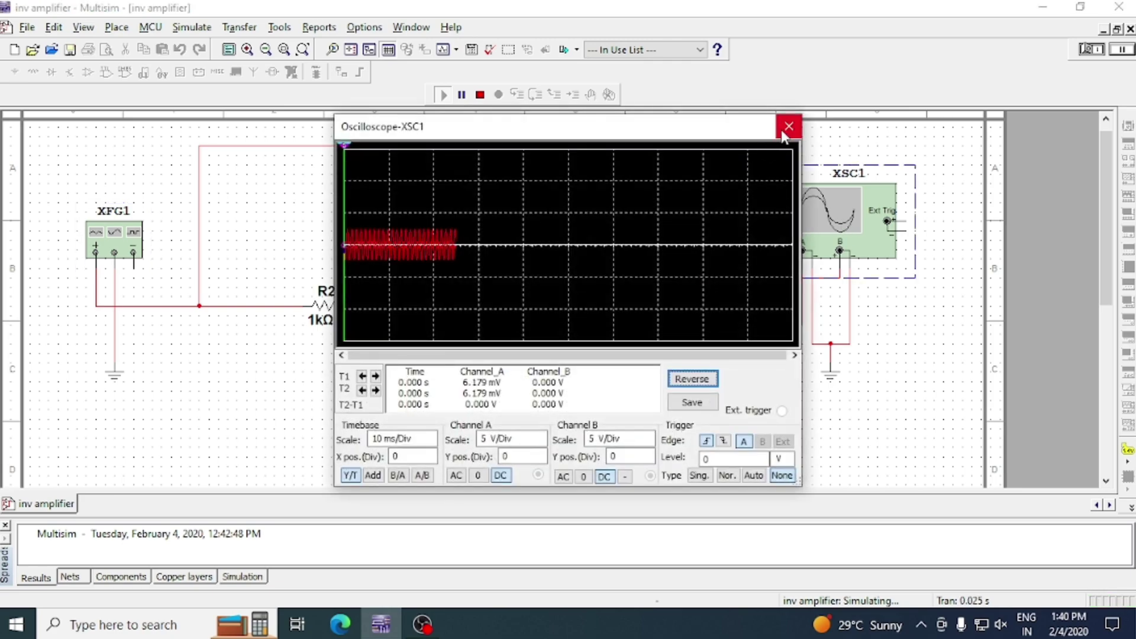
{"action": "left_click", "coordinate": [789, 126]}
{"action": "double_click", "coordinate": [838, 238]}
{"action": "left_click_drag", "start_coordinate": [668, 125], "coordinate": [808, 118]}
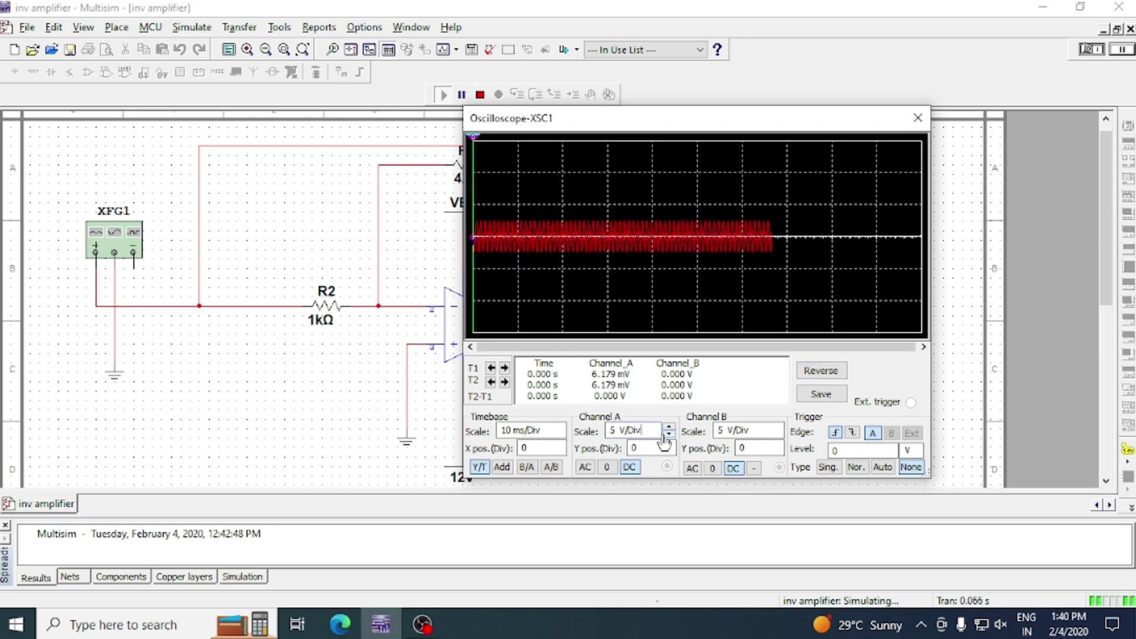
- Set the timebase to 2 ms/Div, leaving channel A at 5 V/Div and channel B at 1 V/Div
{"action": "left_click", "coordinate": [669, 436]}
{"action": "left_click", "coordinate": [777, 436]}
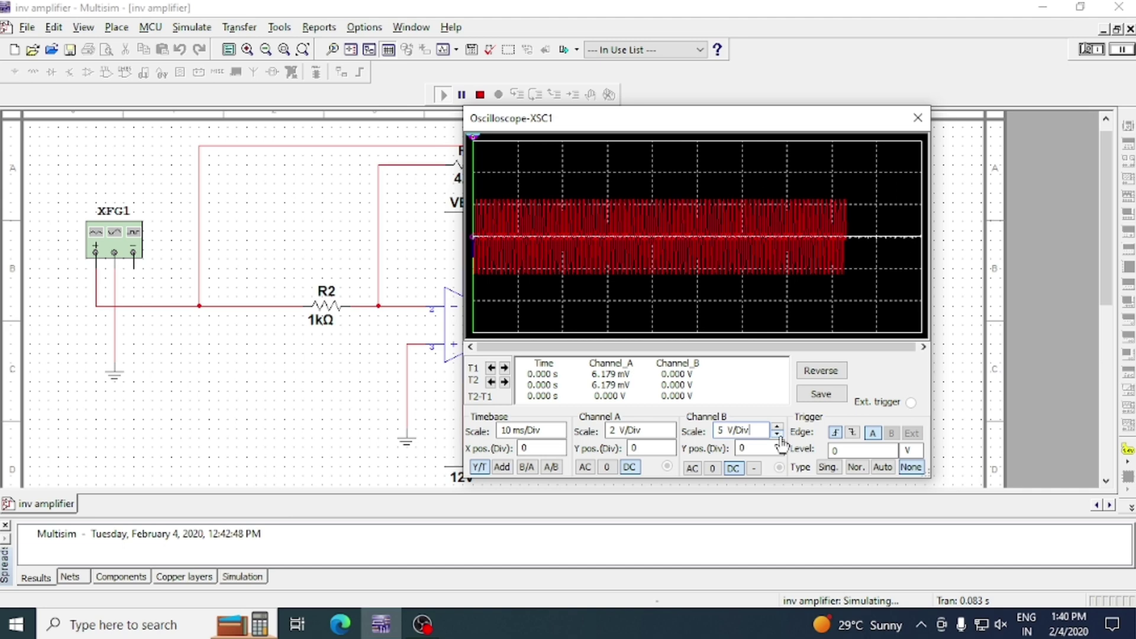
{"action": "left_click", "coordinate": [777, 428]}
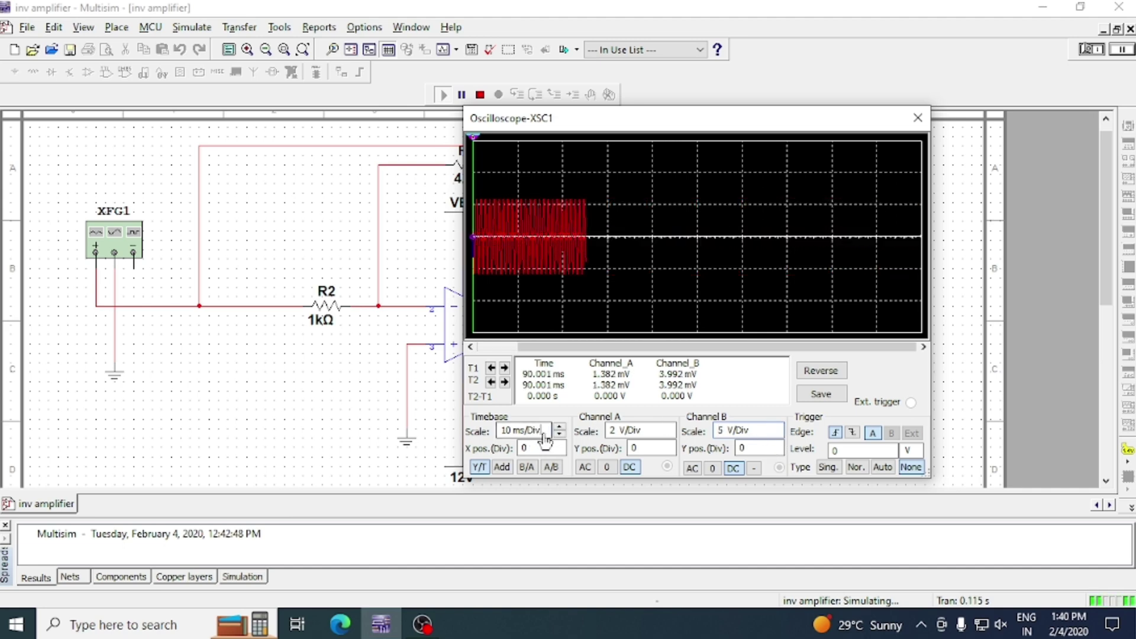
{"action": "left_click", "coordinate": [559, 435]}
{"action": "left_click", "coordinate": [559, 434]}
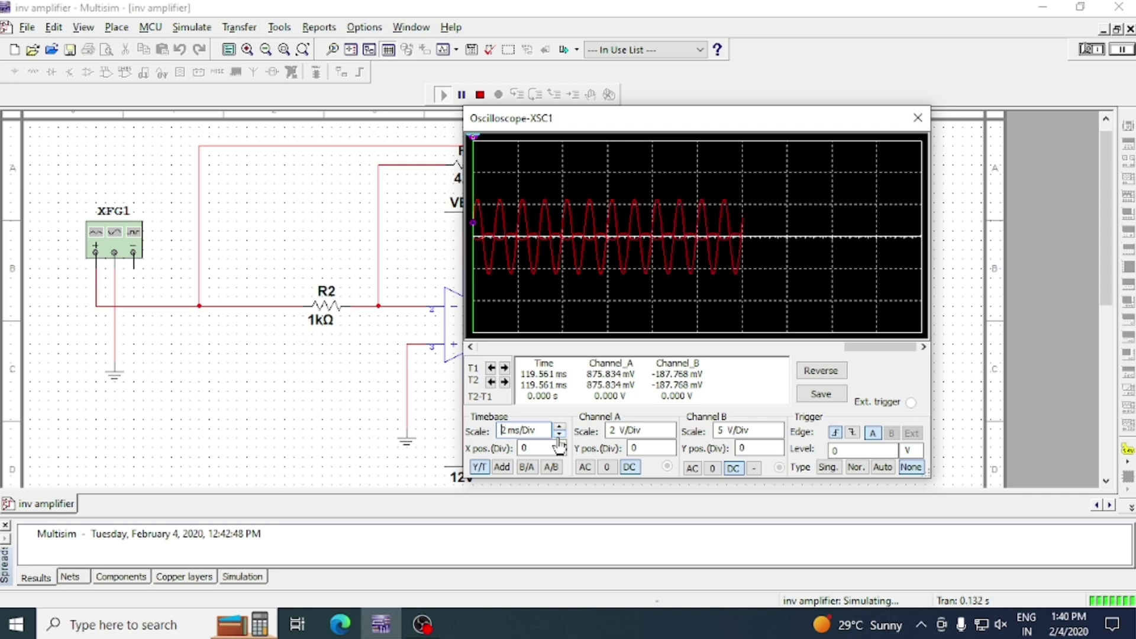
{"action": "left_click", "coordinate": [668, 426]}
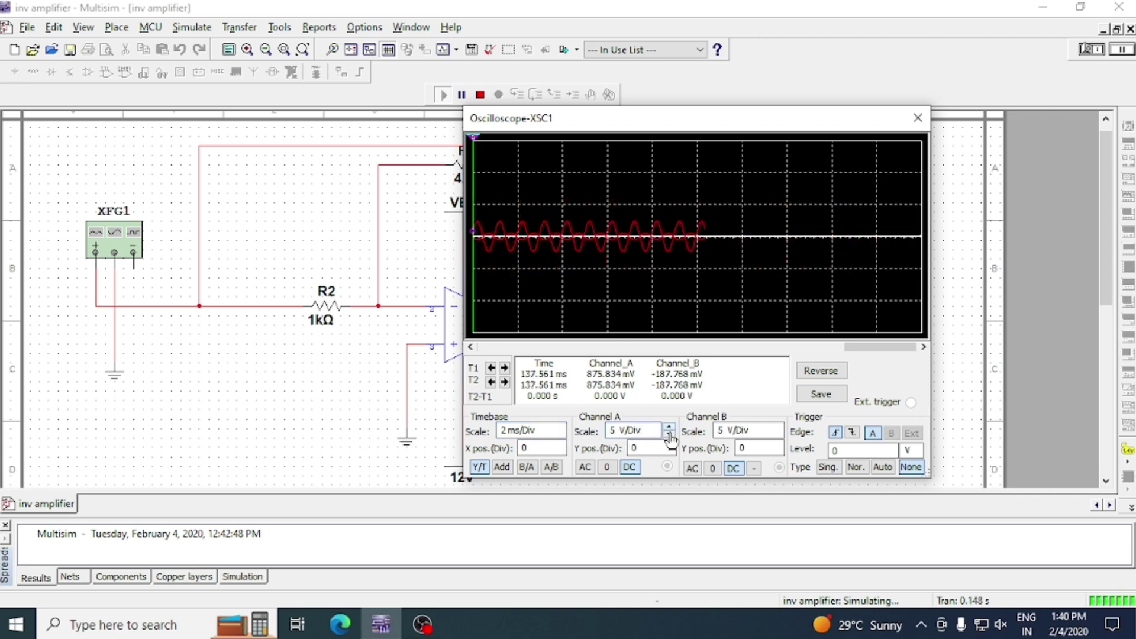
{"action": "left_click", "coordinate": [668, 435]}
{"action": "left_click", "coordinate": [669, 436]}
{"action": "left_click", "coordinate": [668, 428]}
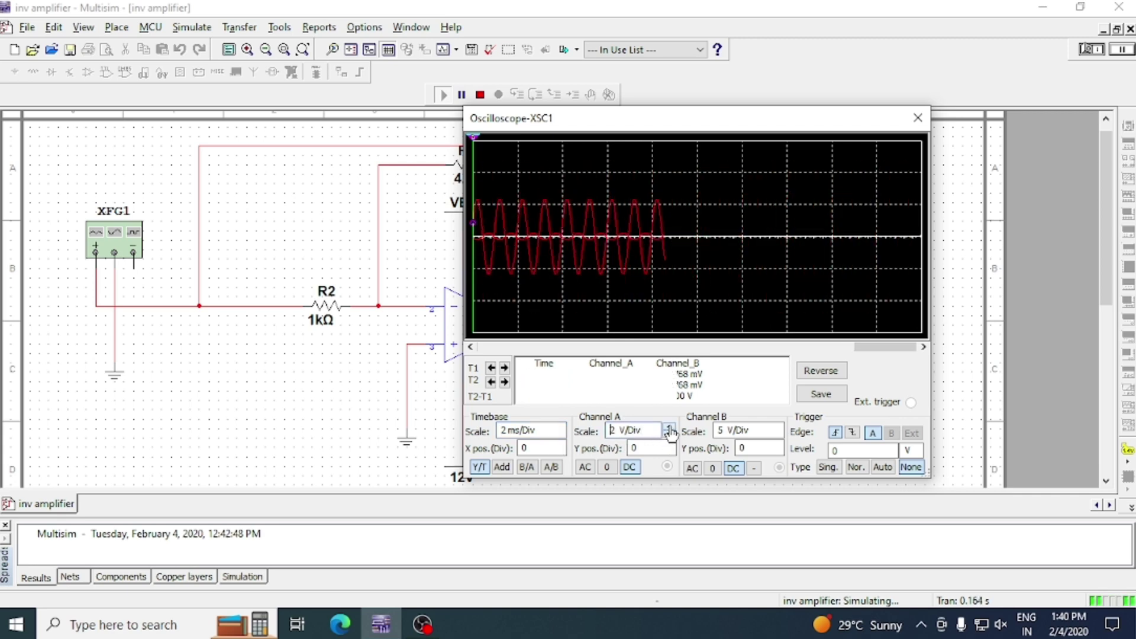
{"action": "left_click", "coordinate": [669, 428]}
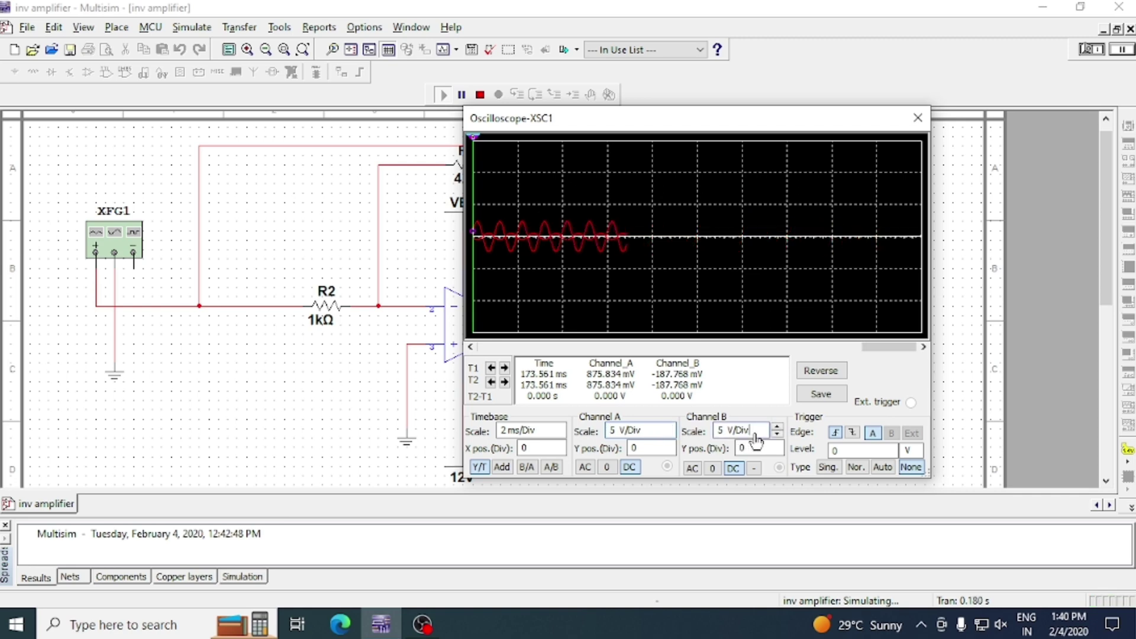
{"action": "left_click", "coordinate": [777, 436]}
{"action": "left_click", "coordinate": [776, 436]}
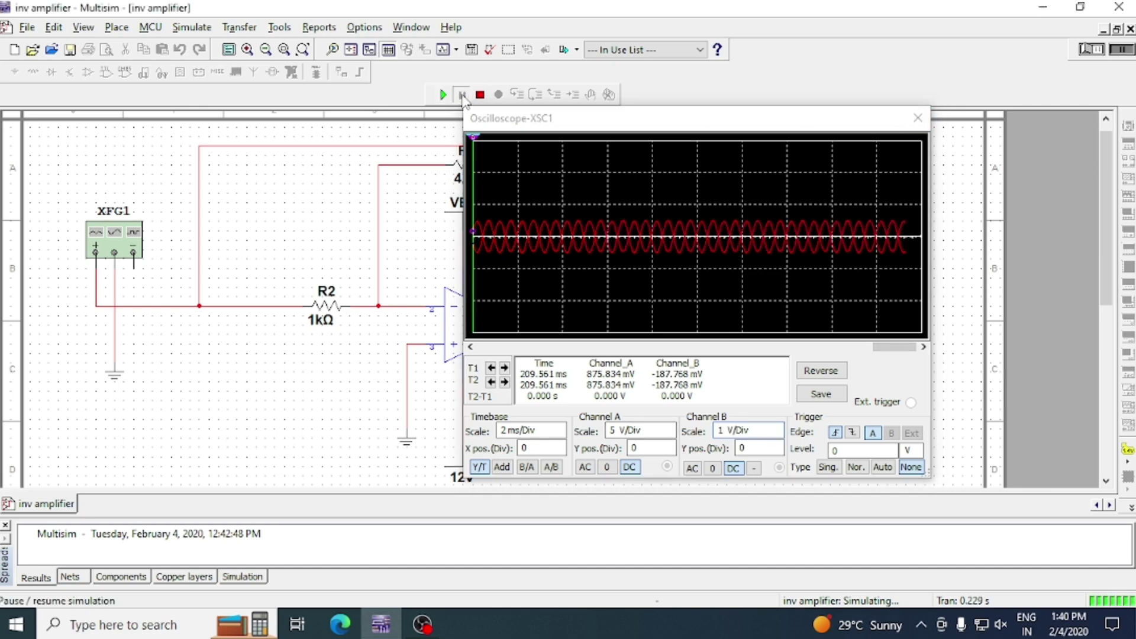
- Set channel B to 10 V/Div with ground coupling and channel A to 2 V/Div
{"action": "left_click", "coordinate": [917, 119]}
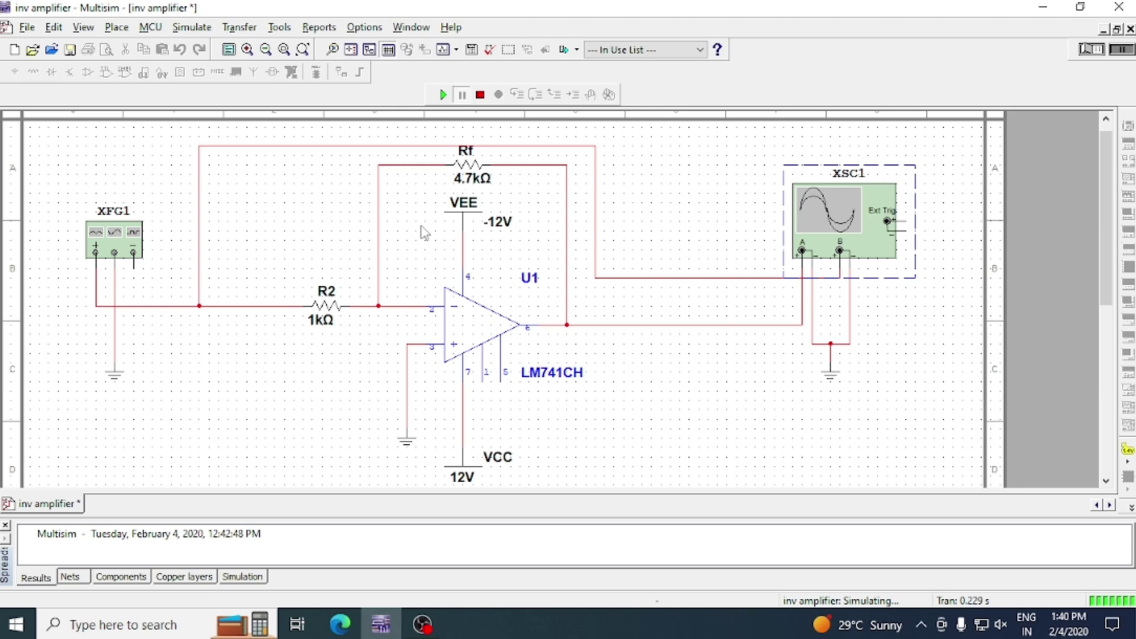
{"action": "double_click", "coordinate": [856, 222]}
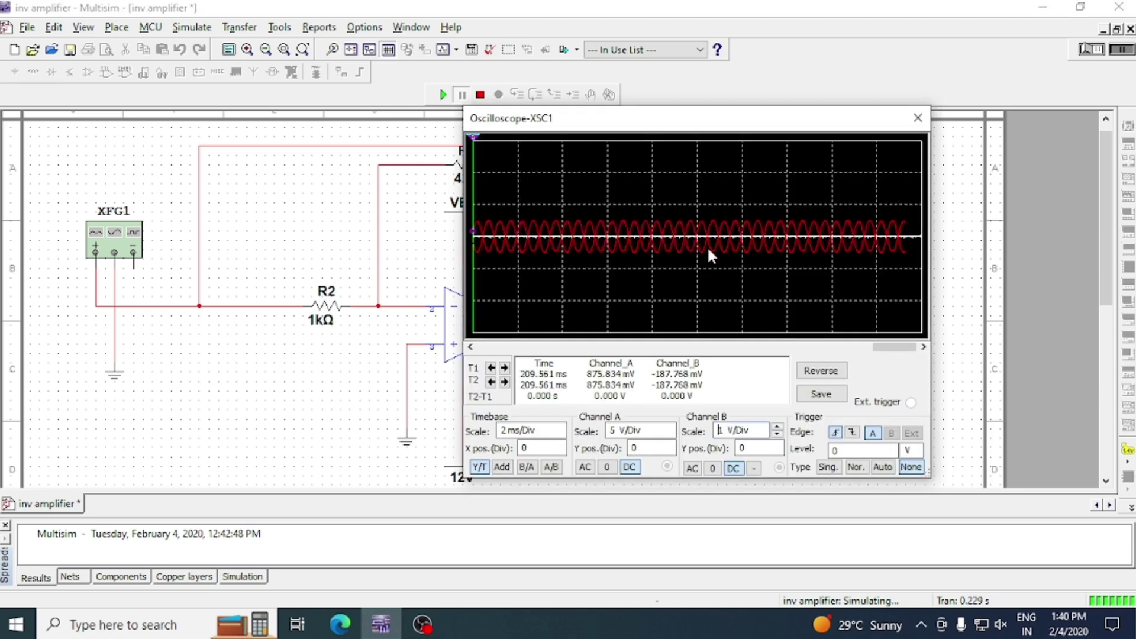
{"action": "left_click", "coordinate": [777, 427]}
{"action": "left_click", "coordinate": [777, 427]}
{"action": "left_click", "coordinate": [777, 427]}
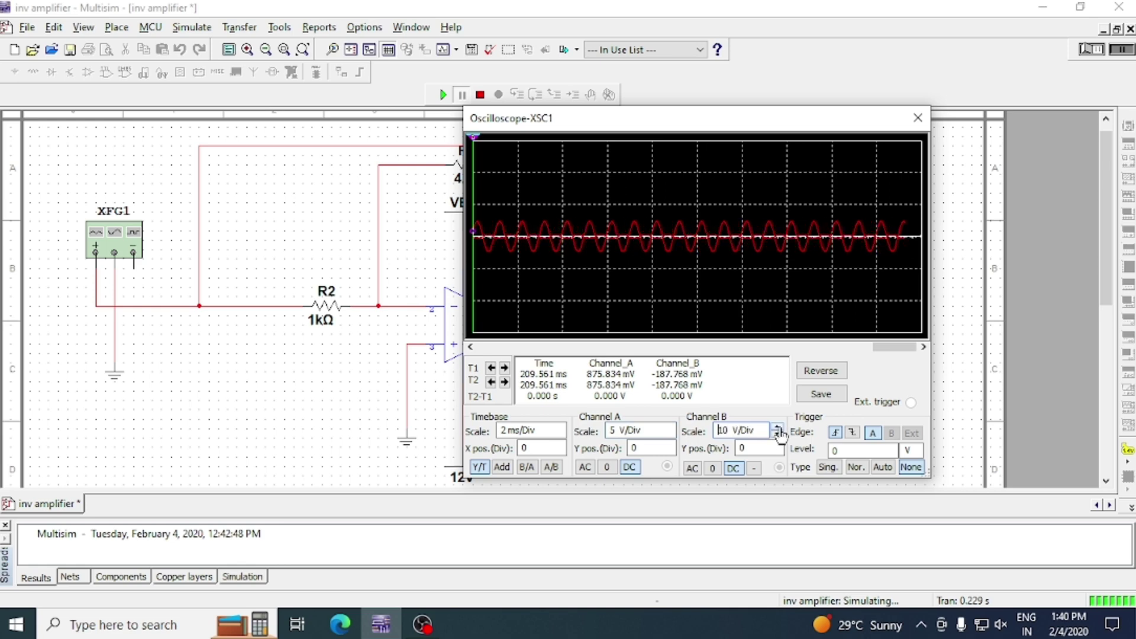
{"action": "left_click", "coordinate": [712, 468]}
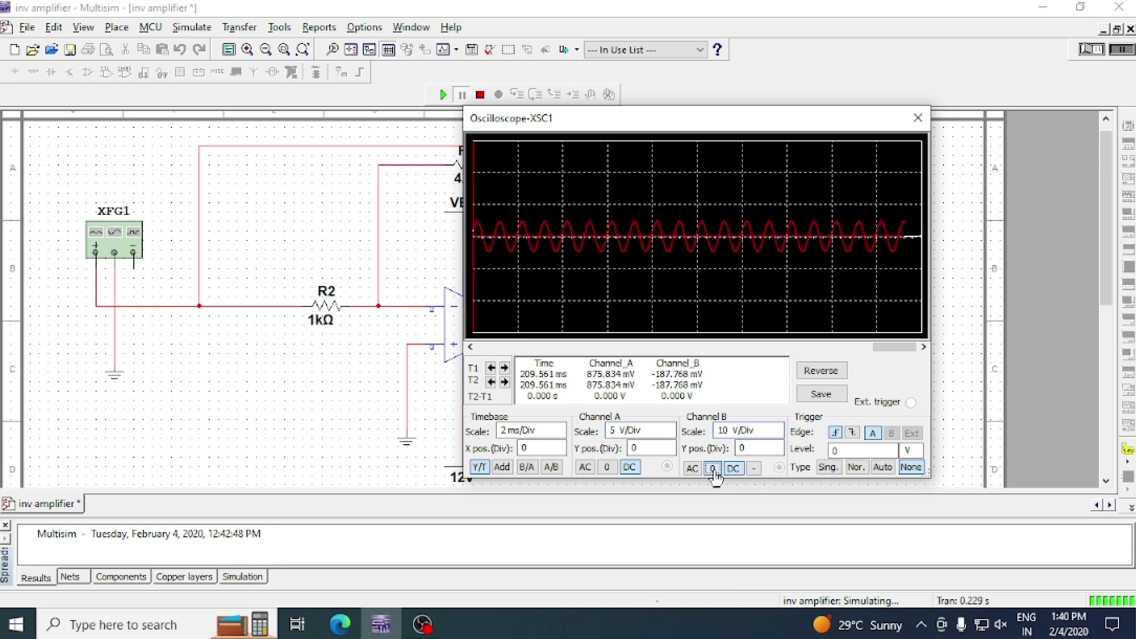
{"action": "left_click", "coordinate": [669, 436]}
{"action": "left_click", "coordinate": [669, 436]}
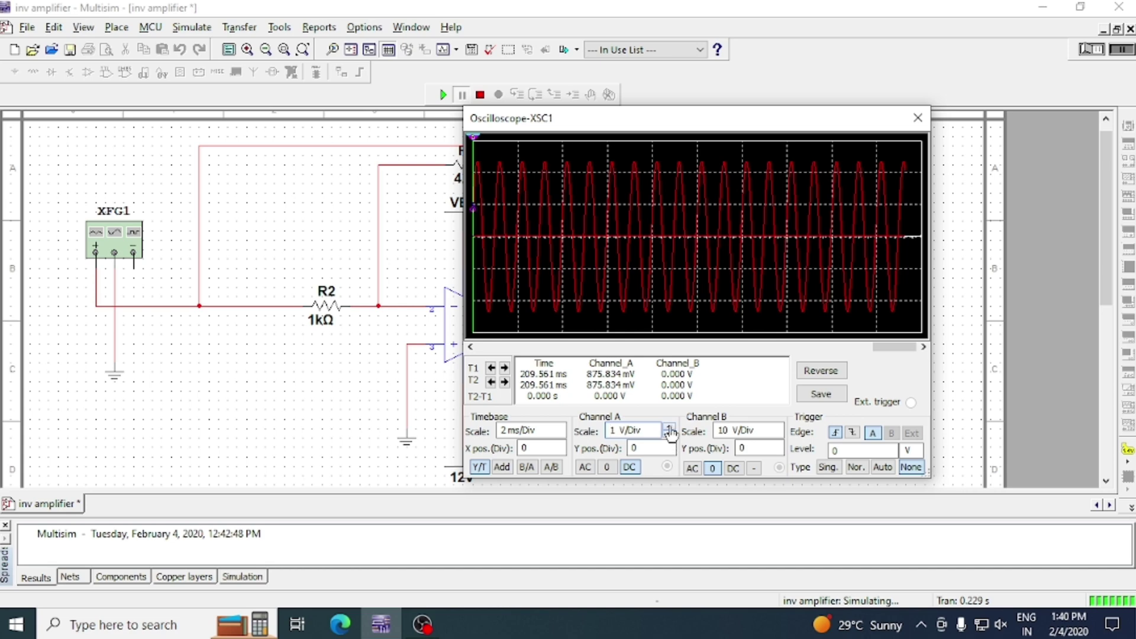
{"action": "left_click", "coordinate": [669, 426]}
- Set the timebase to 1 ms/Div and put T1 and T2 on an output trough and peak, reading 4.695 V
{"action": "left_click", "coordinate": [556, 435]}
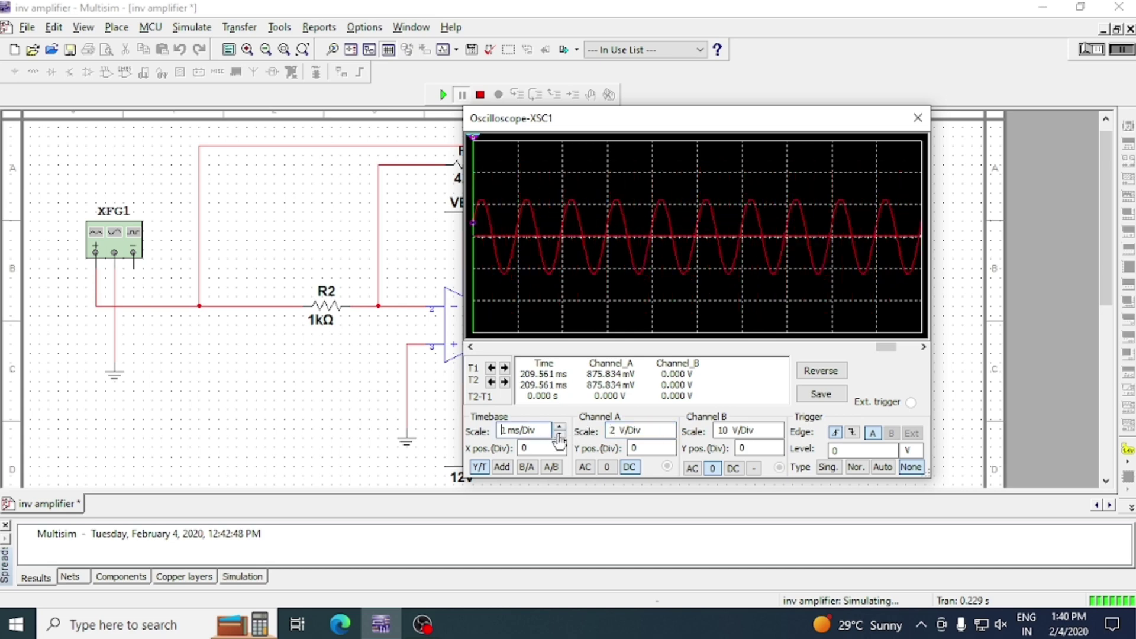
{"action": "left_click_drag", "start_coordinate": [473, 145], "coordinate": [526, 278]}
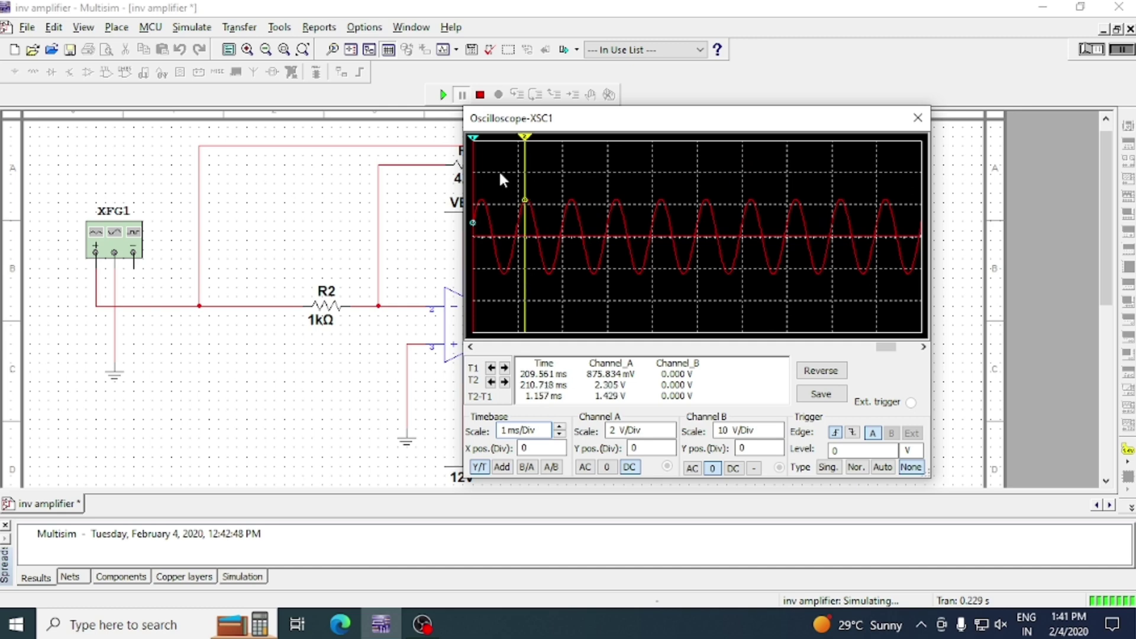
{"action": "left_click_drag", "start_coordinate": [473, 142], "coordinate": [551, 342]}
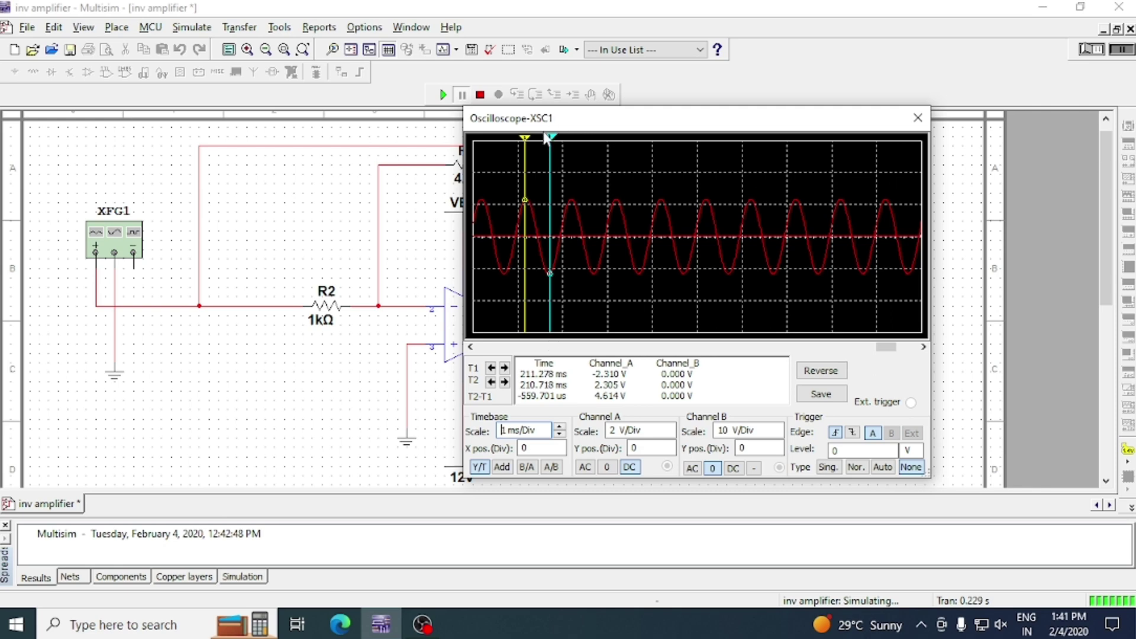
{"action": "left_click_drag", "start_coordinate": [526, 144], "coordinate": [550, 297]}
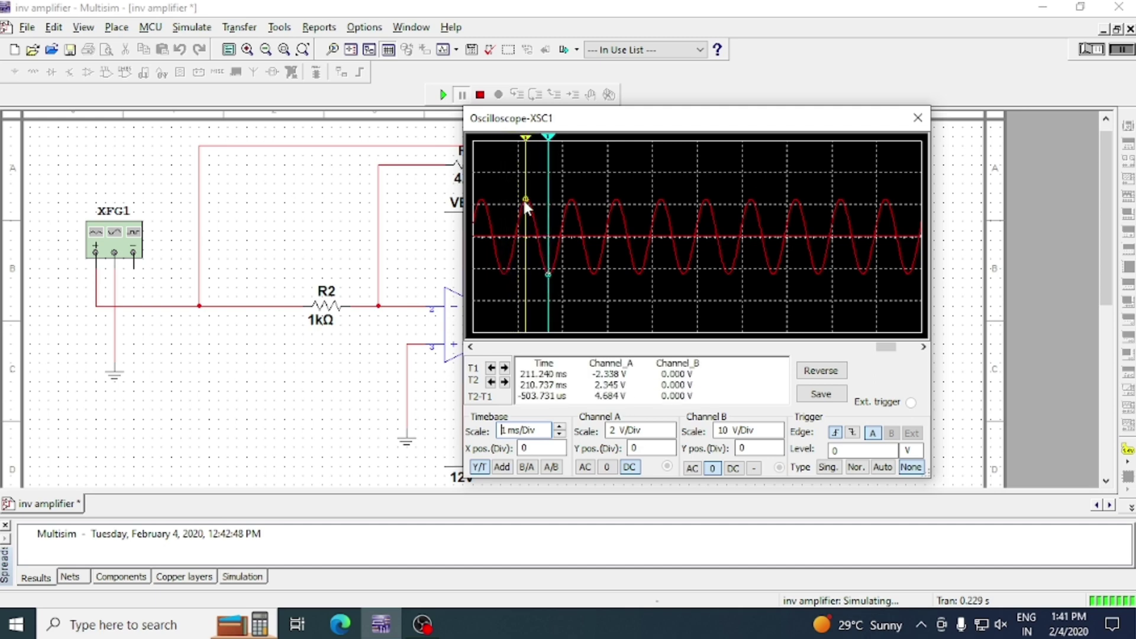
{"action": "left_click_drag", "start_coordinate": [526, 142], "coordinate": [572, 248]}
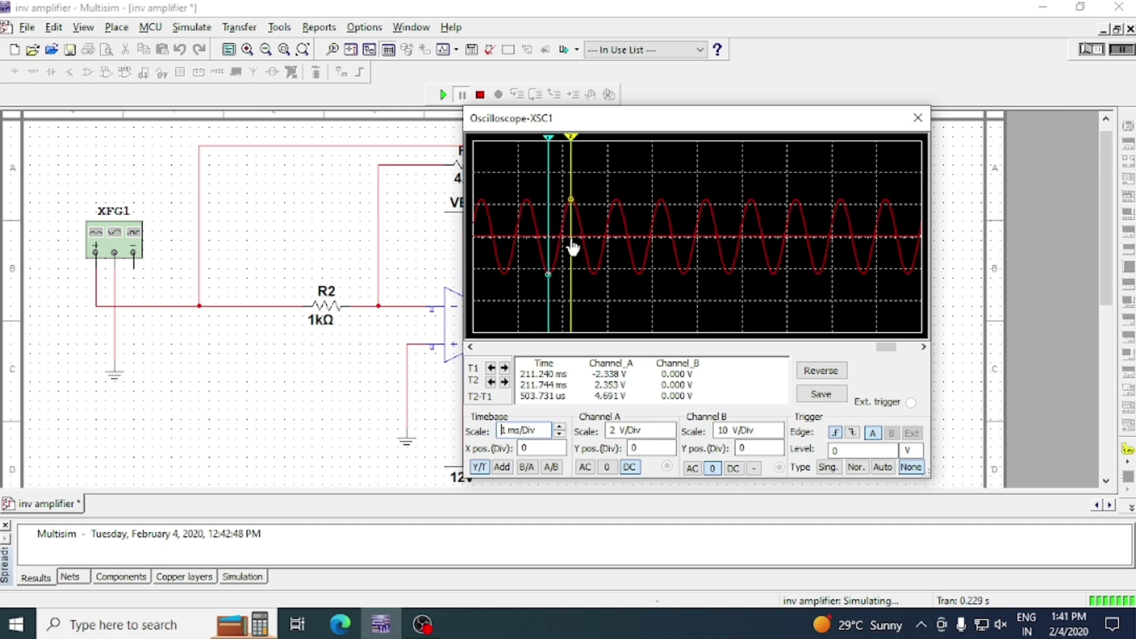
{"action": "left_click_drag", "start_coordinate": [547, 146], "coordinate": [595, 298]}
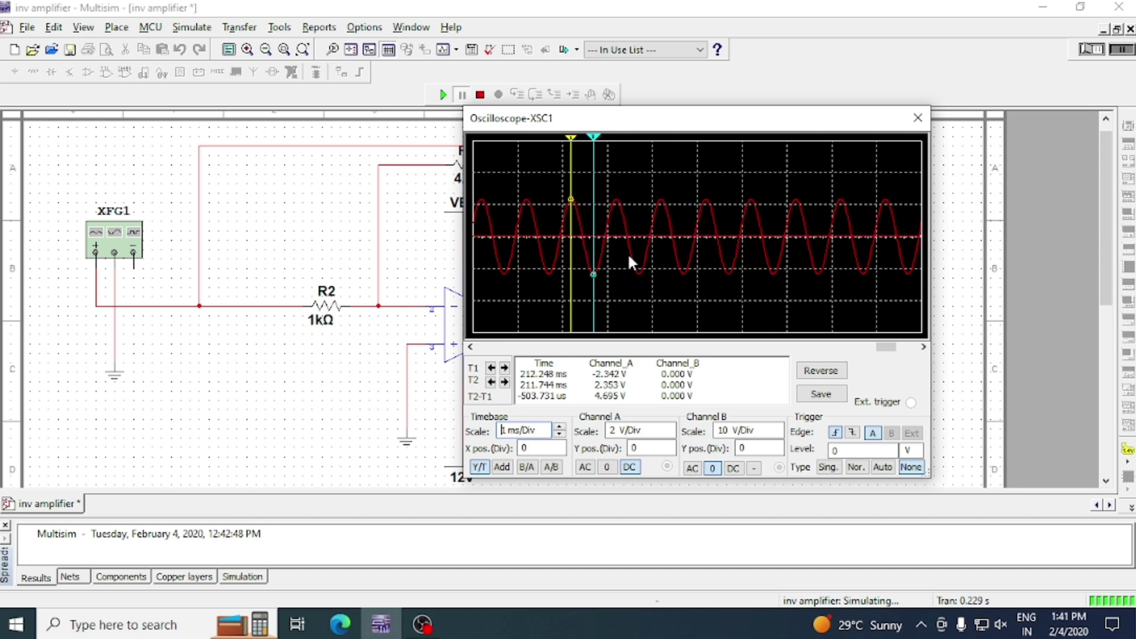
- Return channel A to 2 V/Div and ground its coupling to hide the output trace
{"action": "left_click", "coordinate": [644, 436]}
{"action": "left_click", "coordinate": [669, 436]}
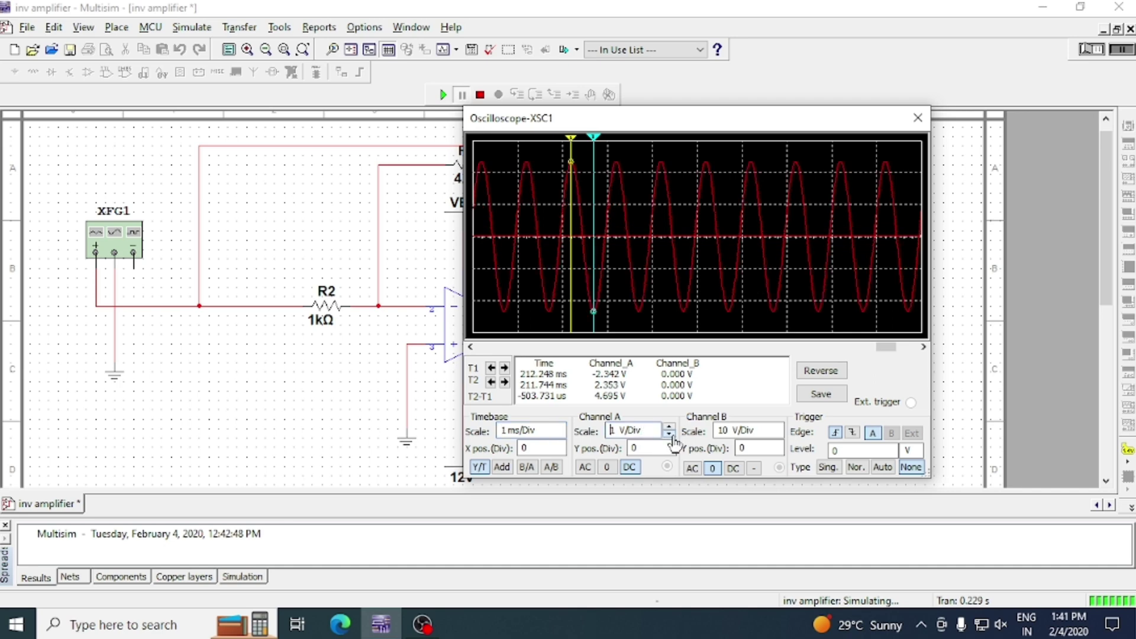
{"action": "left_click", "coordinate": [670, 441]}
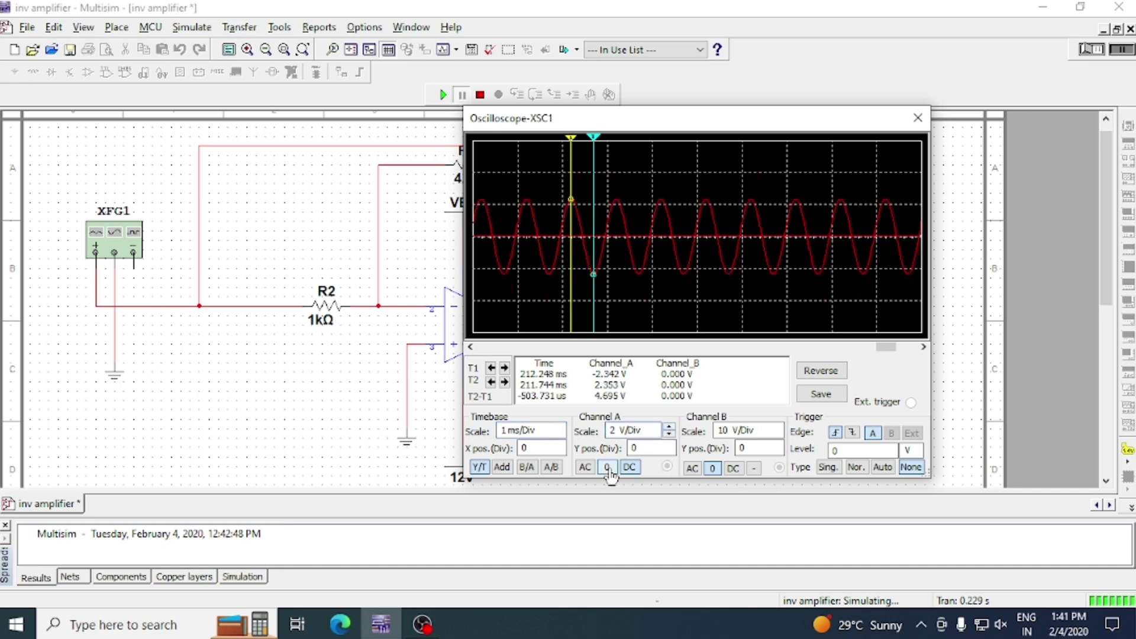
{"action": "left_click", "coordinate": [607, 467]}
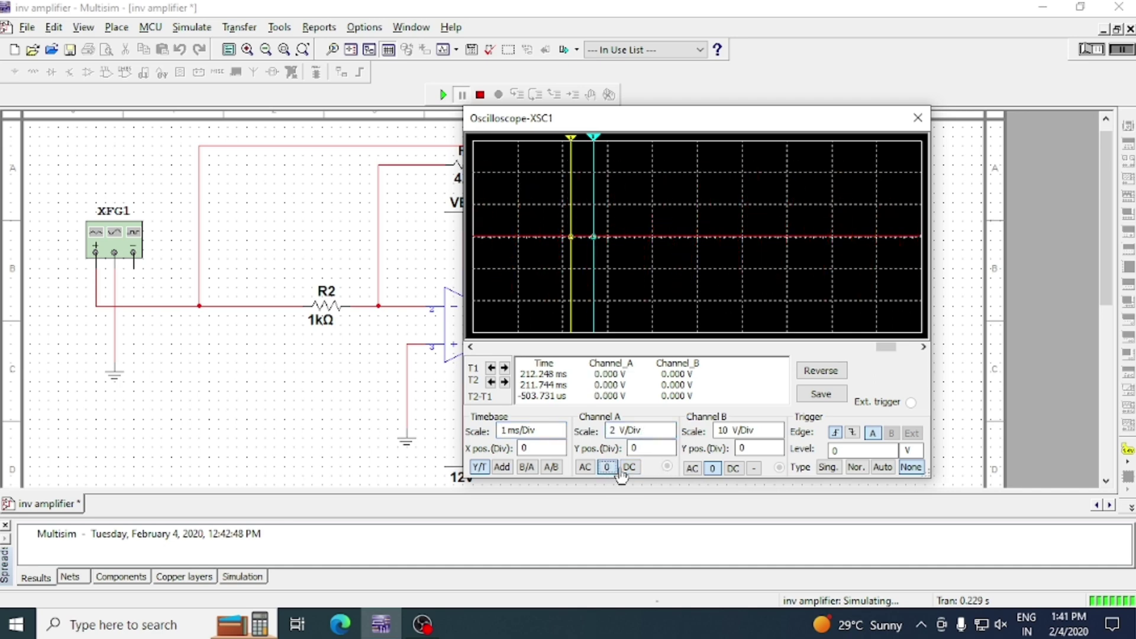
- Set channel B to AC at 500 mV/Div and cursor the input's trough and peak, 981.791 mV apart
{"action": "left_click", "coordinate": [692, 468]}
{"action": "left_click", "coordinate": [742, 431]}
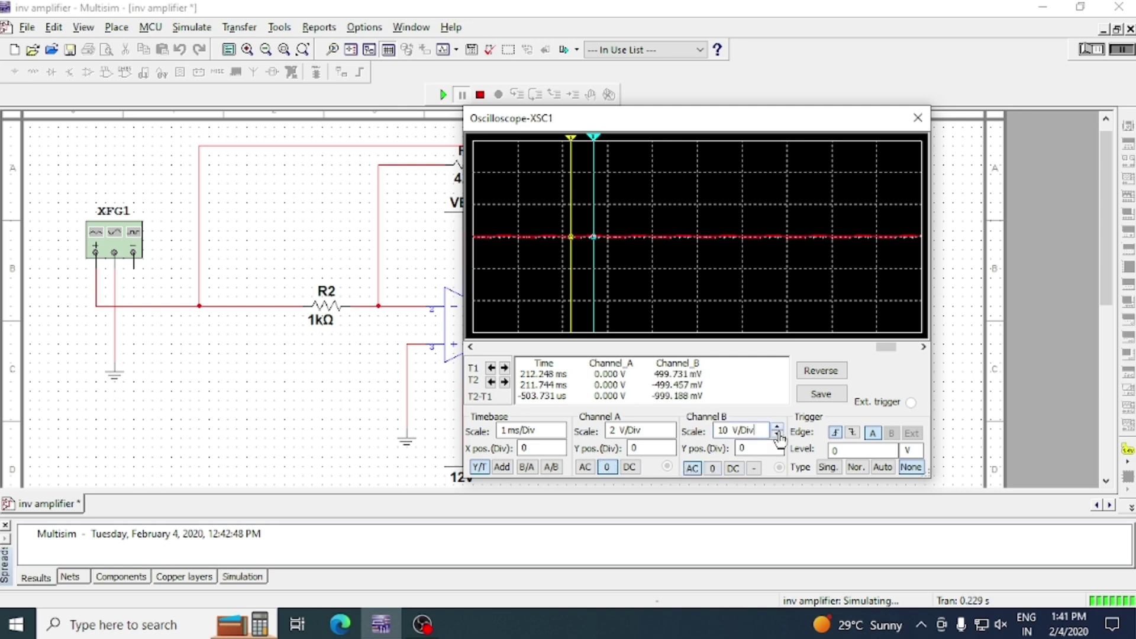
{"action": "left_click", "coordinate": [777, 436]}
{"action": "left_click", "coordinate": [778, 437]}
{"action": "left_click", "coordinate": [779, 436]}
{"action": "left_click", "coordinate": [778, 436]}
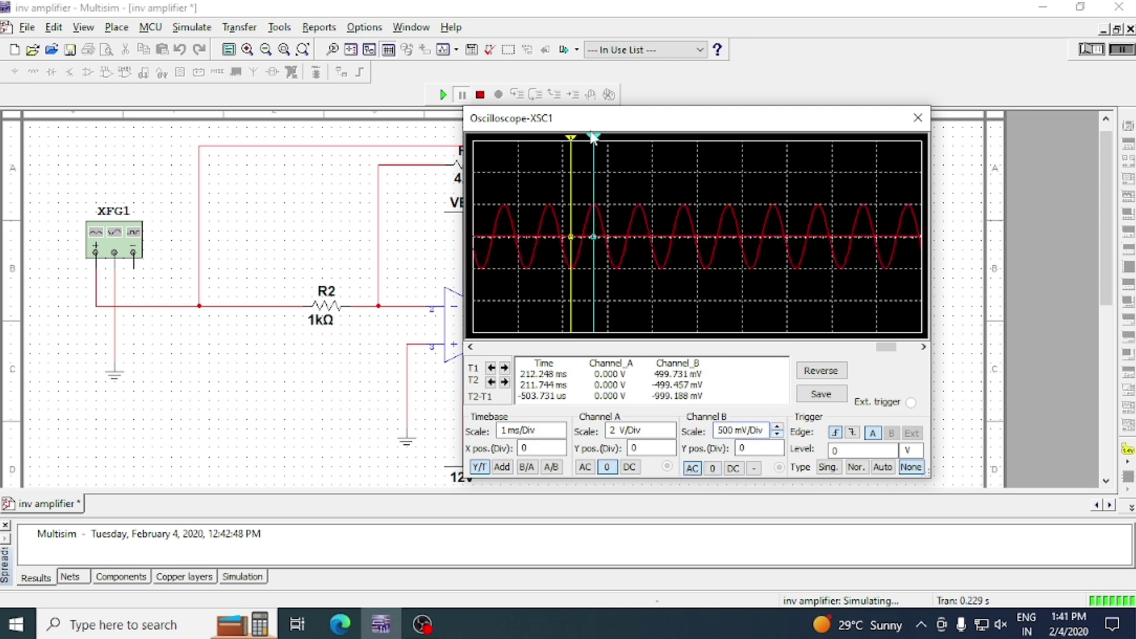
{"action": "left_click_drag", "start_coordinate": [591, 139], "coordinate": [639, 193]}
{"action": "left_click_drag", "start_coordinate": [573, 142], "coordinate": [661, 285]}
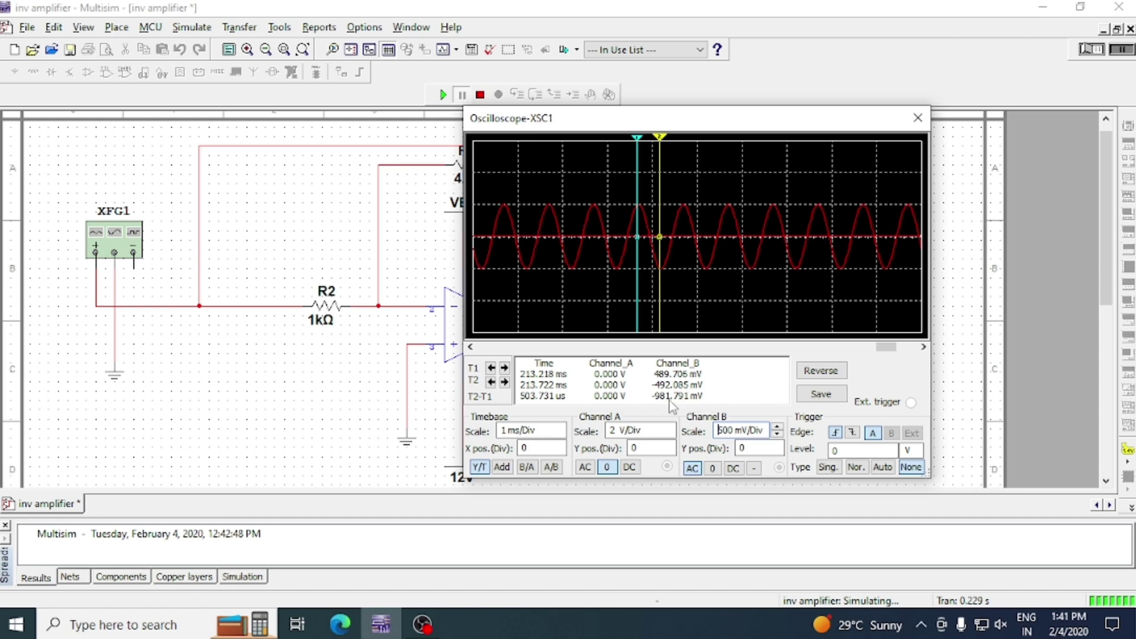
{"action": "double_click", "coordinate": [114, 240]}
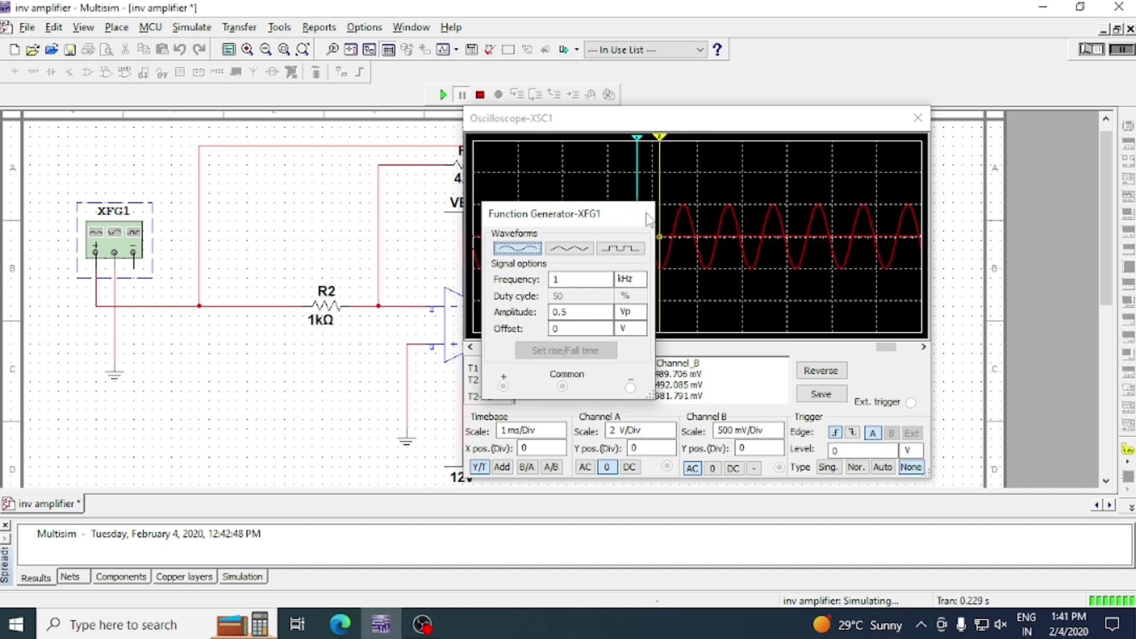
{"action": "left_click", "coordinate": [692, 409]}
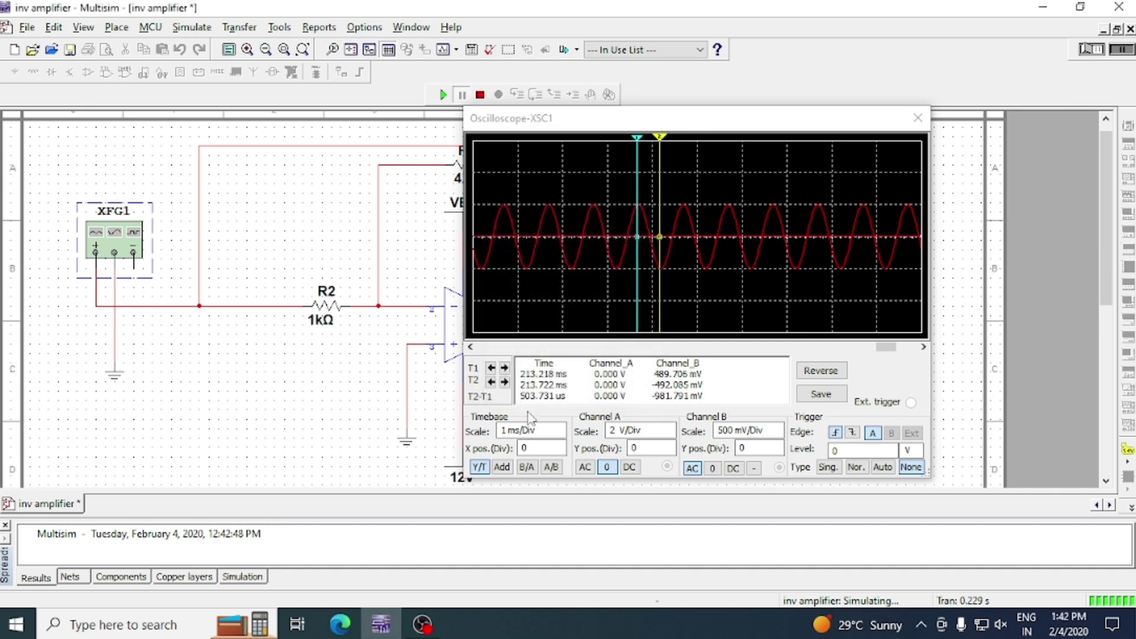
- Set the timebase to 500 us/Div and cursor the input's trough and peak, about 994.886 mV apart
{"action": "left_click", "coordinate": [536, 431]}
{"action": "left_click", "coordinate": [558, 435]}
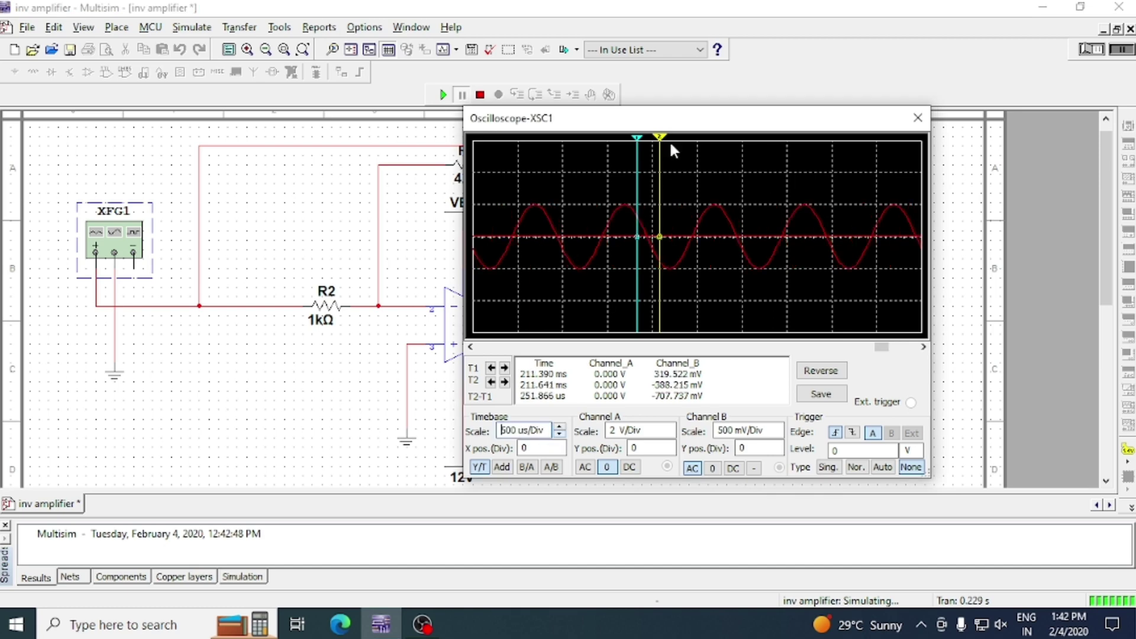
{"action": "left_click_drag", "start_coordinate": [659, 141], "coordinate": [714, 273]}
{"action": "left_click_drag", "start_coordinate": [640, 147], "coordinate": [757, 326]}
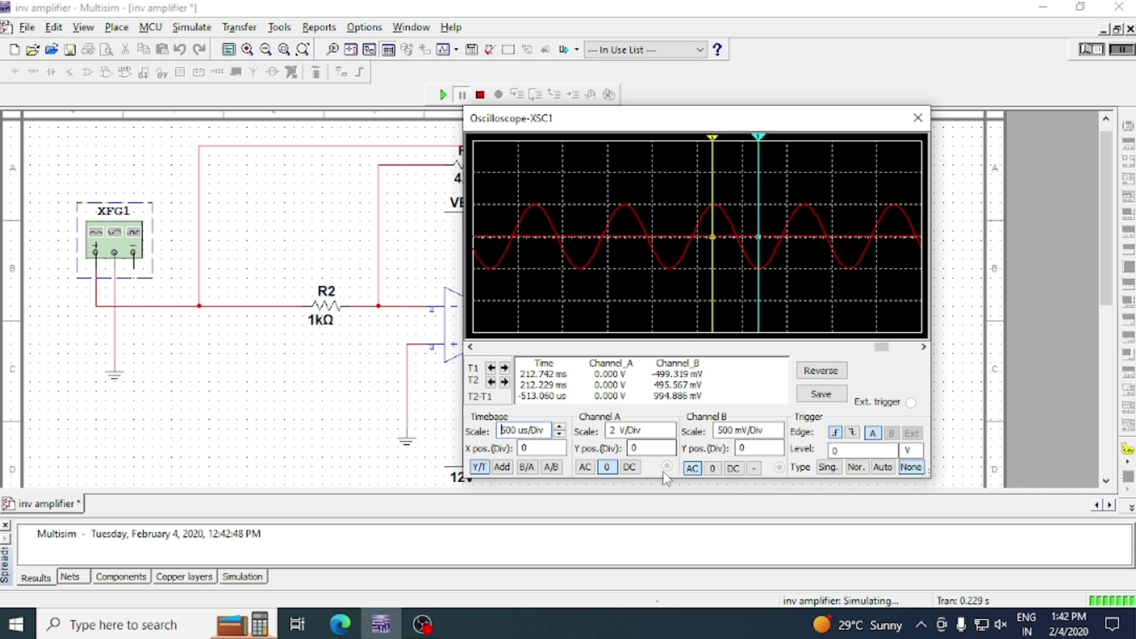
- Set both channels A and B to AC coupling to show input and output together
{"action": "left_click", "coordinate": [712, 468]}
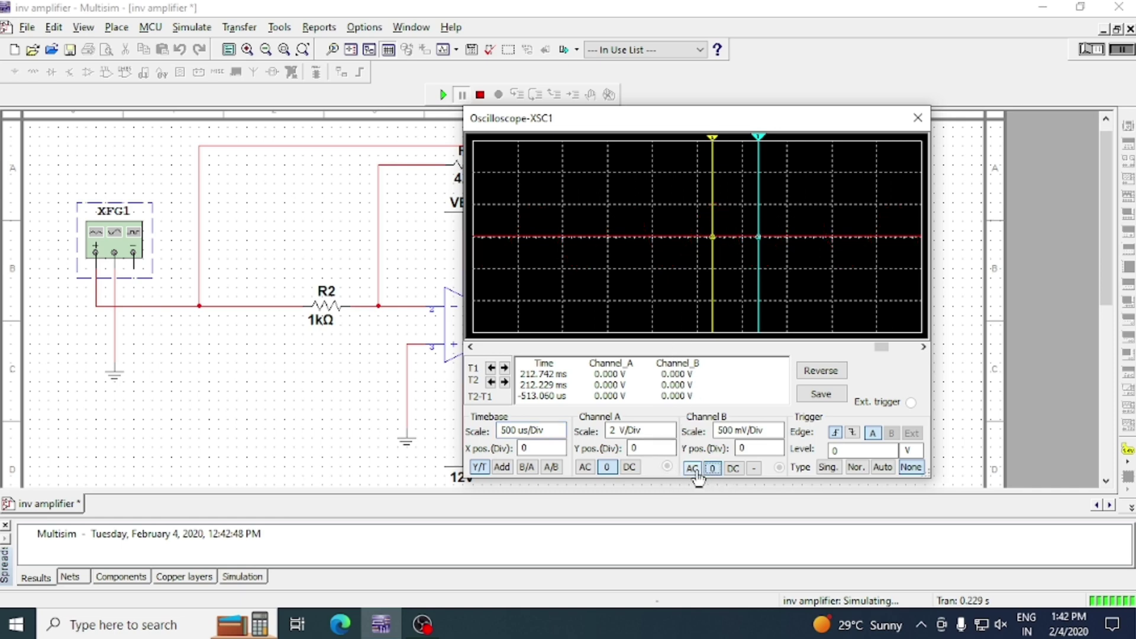
{"action": "left_click", "coordinate": [692, 468]}
{"action": "left_click", "coordinate": [585, 466]}
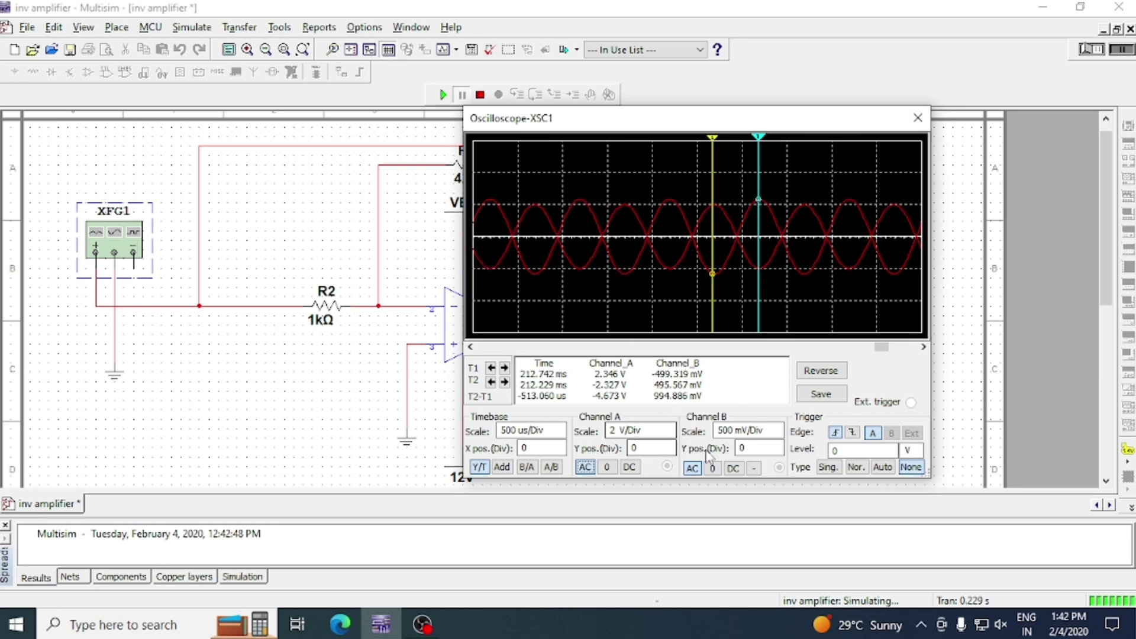
- Place T1 and T2 on an output peak and trough, about 4.64 V, then close the oscilloscope
{"action": "left_click_drag", "start_coordinate": [718, 135], "coordinate": [490, 218]}
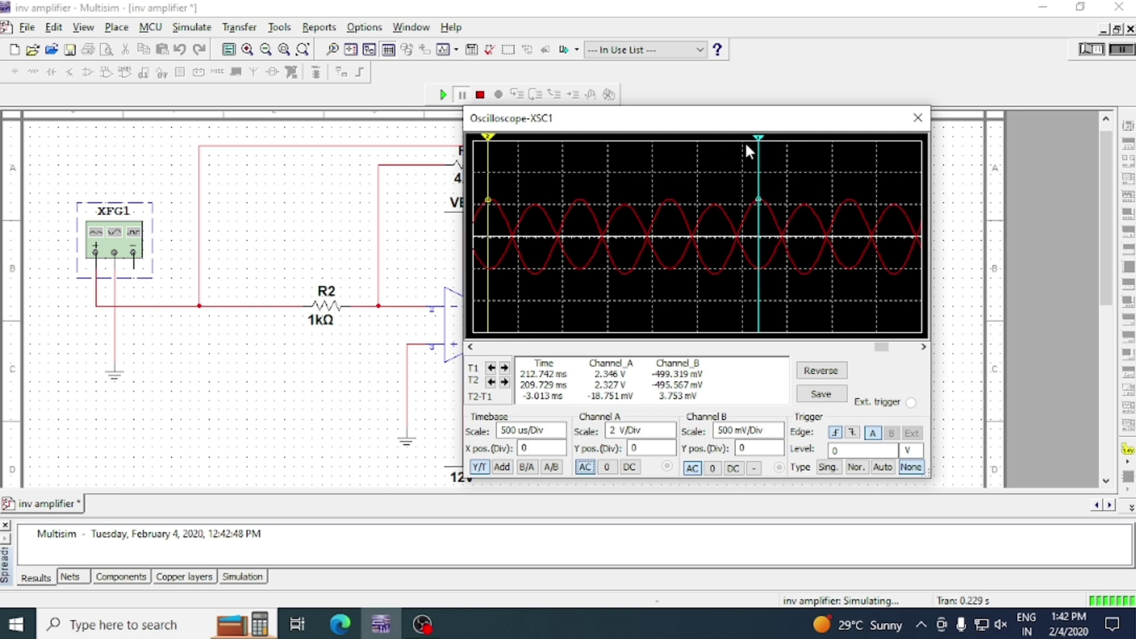
{"action": "left_click_drag", "start_coordinate": [756, 148], "coordinate": [533, 245]}
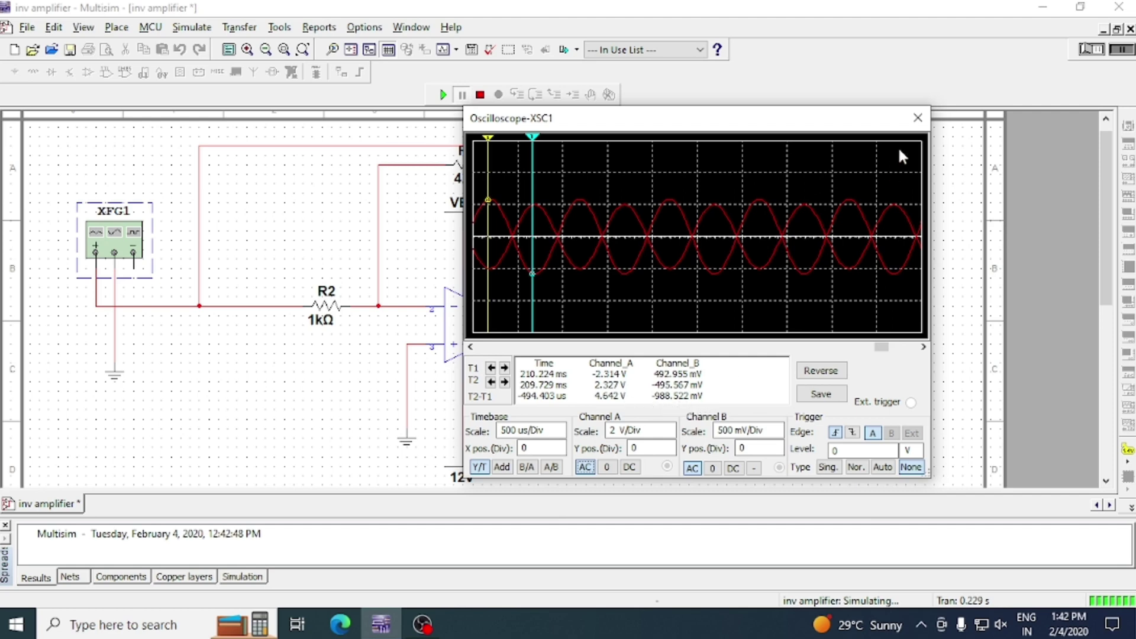
{"action": "key", "text": "Escape"}
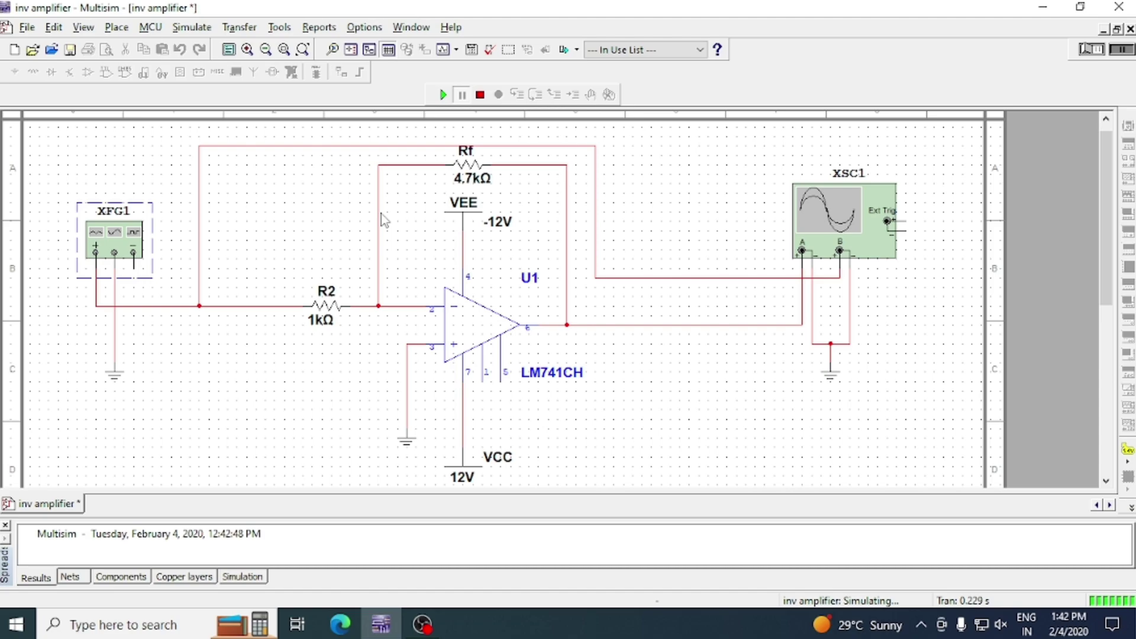
- Restore Multisim, check the XSC1 oscilloscope traces, then minimize Multisim to the desktop
{"action": "left_click", "coordinate": [383, 626]}
{"action": "left_click", "coordinate": [388, 629]}
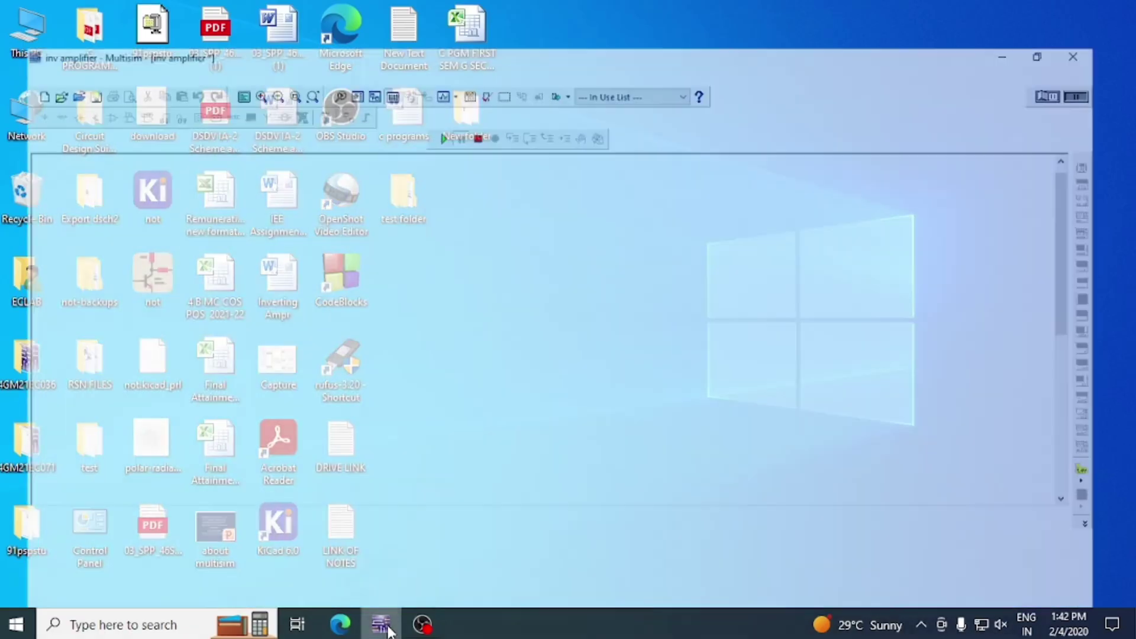
{"action": "double_click", "coordinate": [850, 234]}
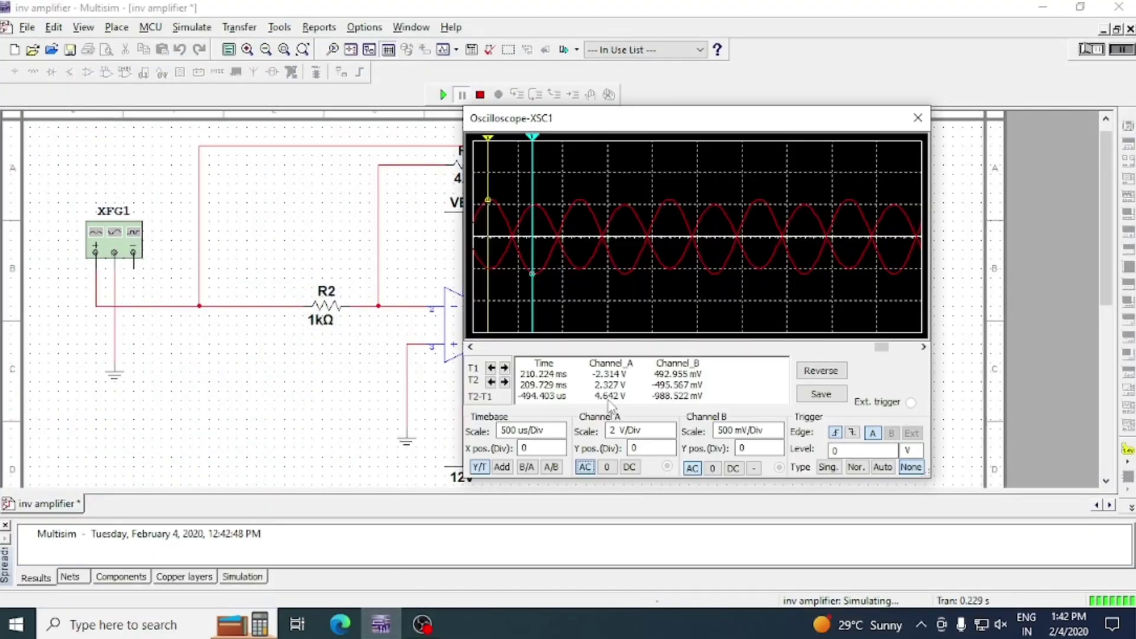
{"action": "left_click", "coordinate": [918, 118]}
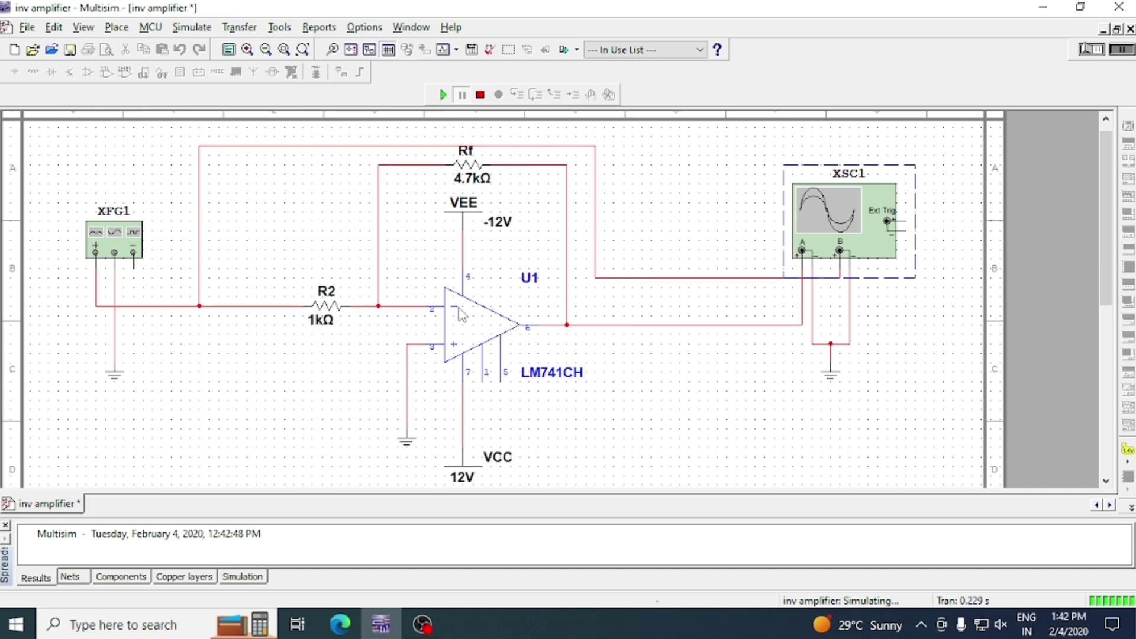
{"action": "left_click", "coordinate": [1043, 7]}
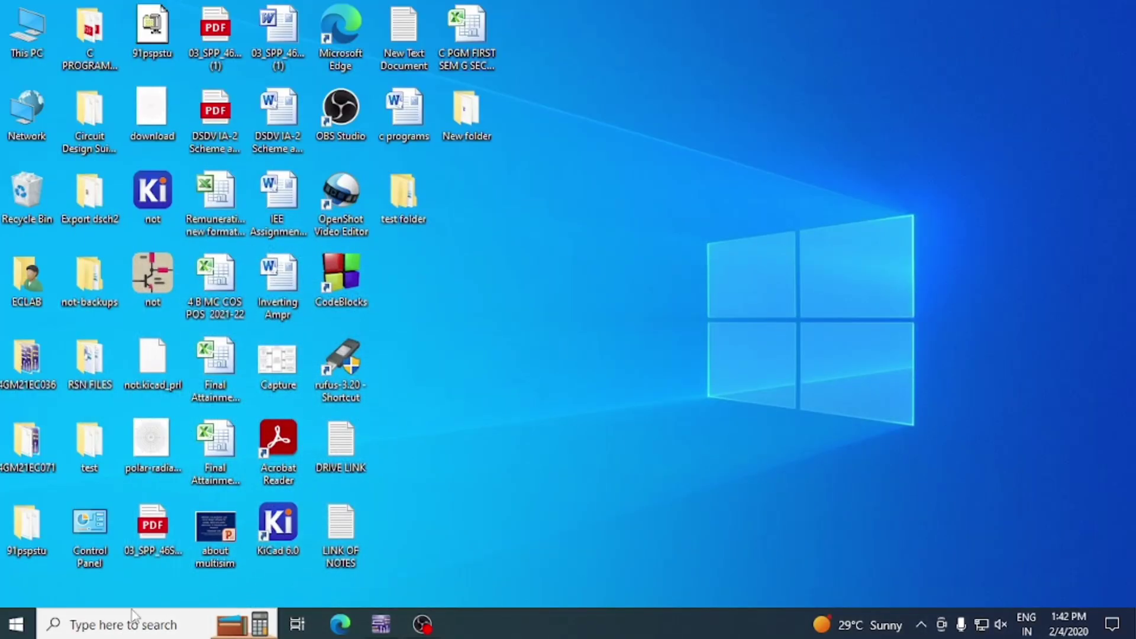
- Launch Word via 'winword' and open the recent Inverting Ampr document
{"action": "left_click", "coordinate": [118, 625]}
{"action": "type", "text": "winword"}
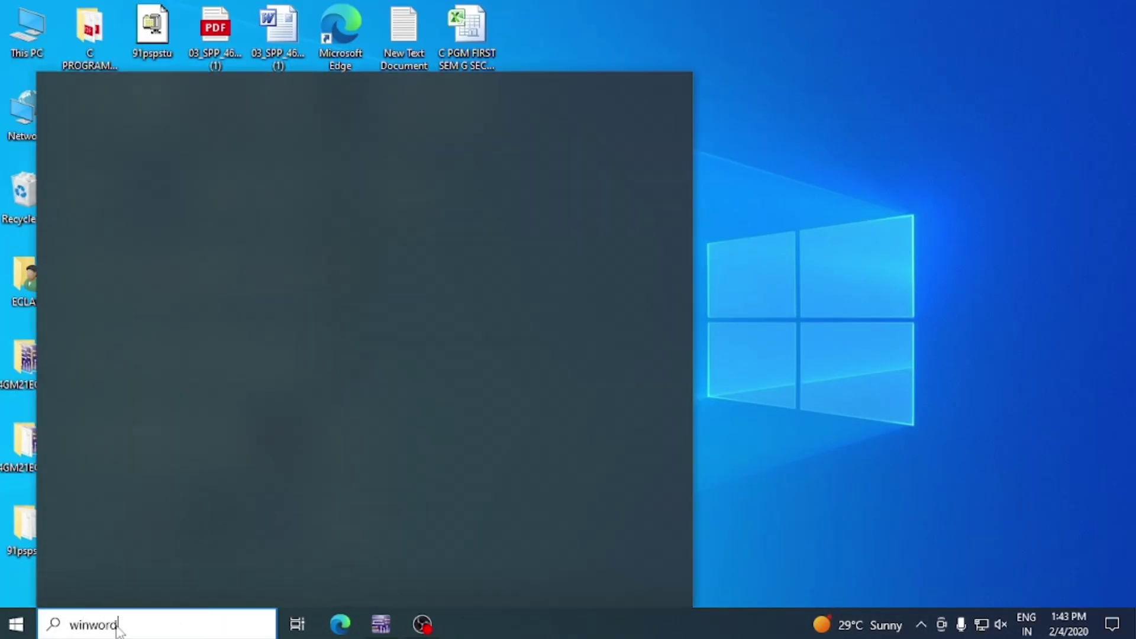
{"action": "key", "text": "Return"}
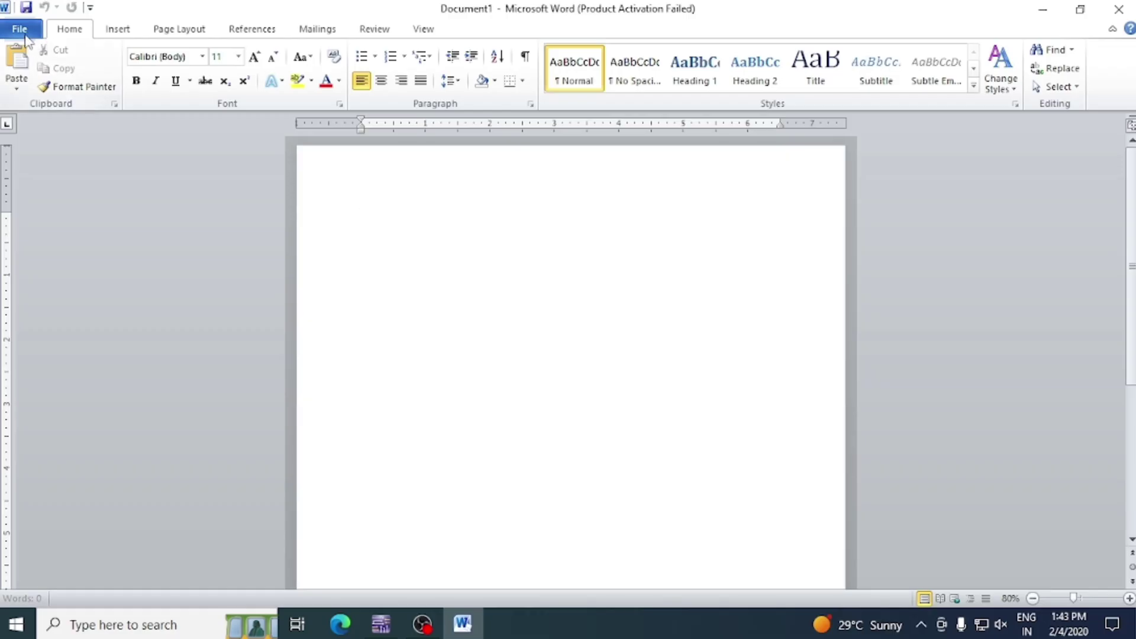
{"action": "left_click", "coordinate": [19, 29]}
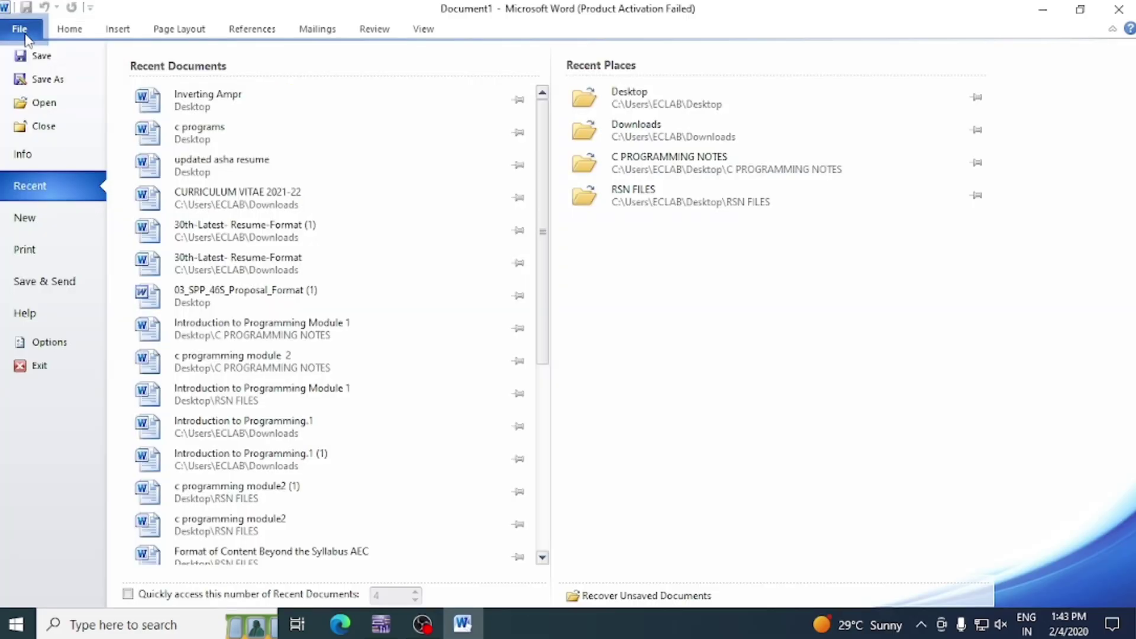
{"action": "left_click", "coordinate": [231, 105]}
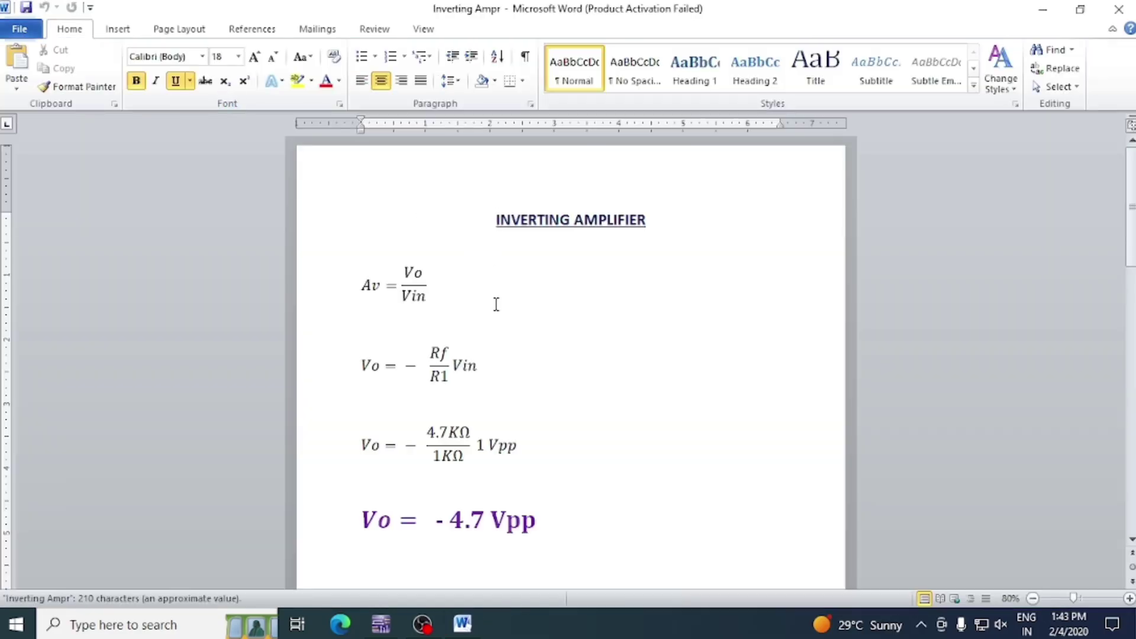
- Go through the Av = Vo/Vin, Vo = −Rf/R1·Vin and 4.7KΩ/1KΩ equations
{"action": "left_click", "coordinate": [419, 323]}
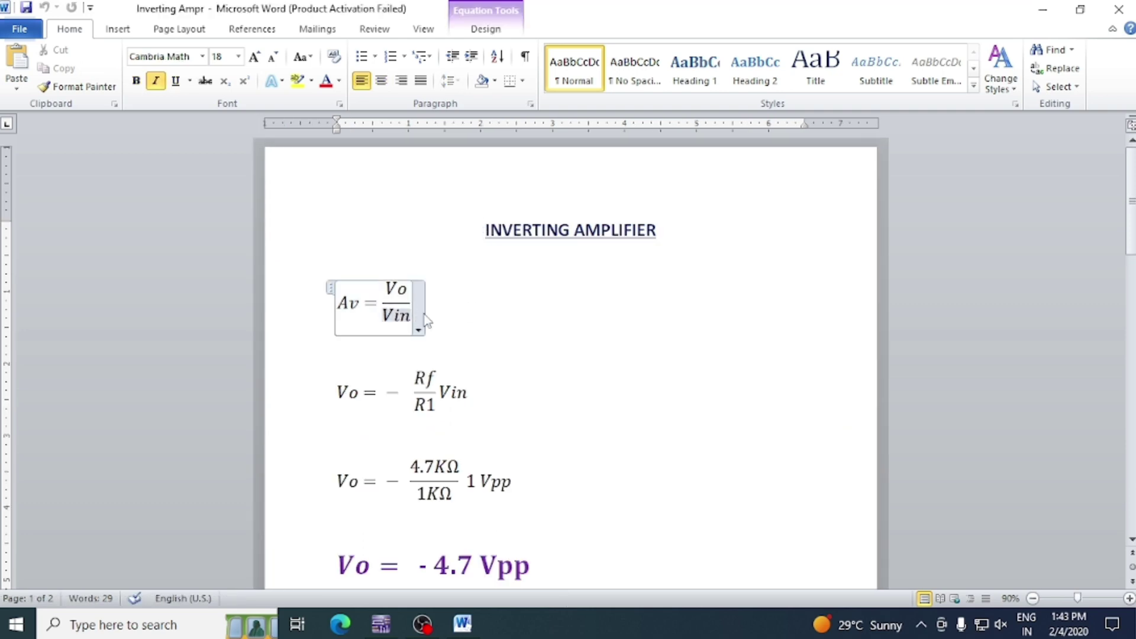
{"action": "left_click", "coordinate": [441, 298]}
{"action": "left_click", "coordinate": [389, 411]}
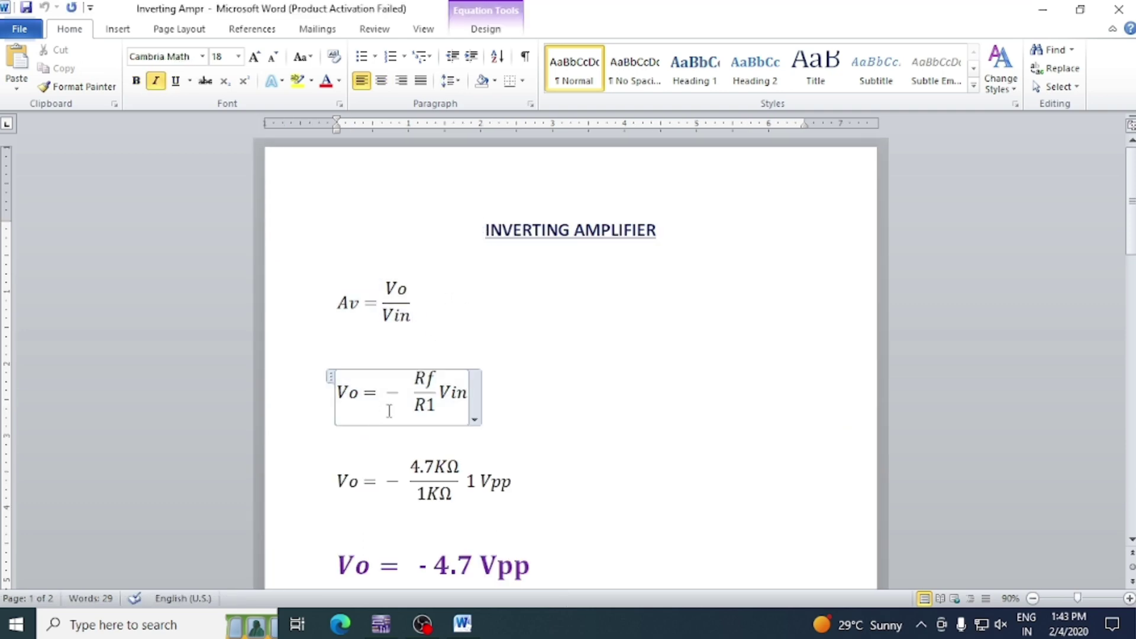
{"action": "scroll", "coordinate": [433, 414], "scroll_direction": "down", "scroll_amount": 1}
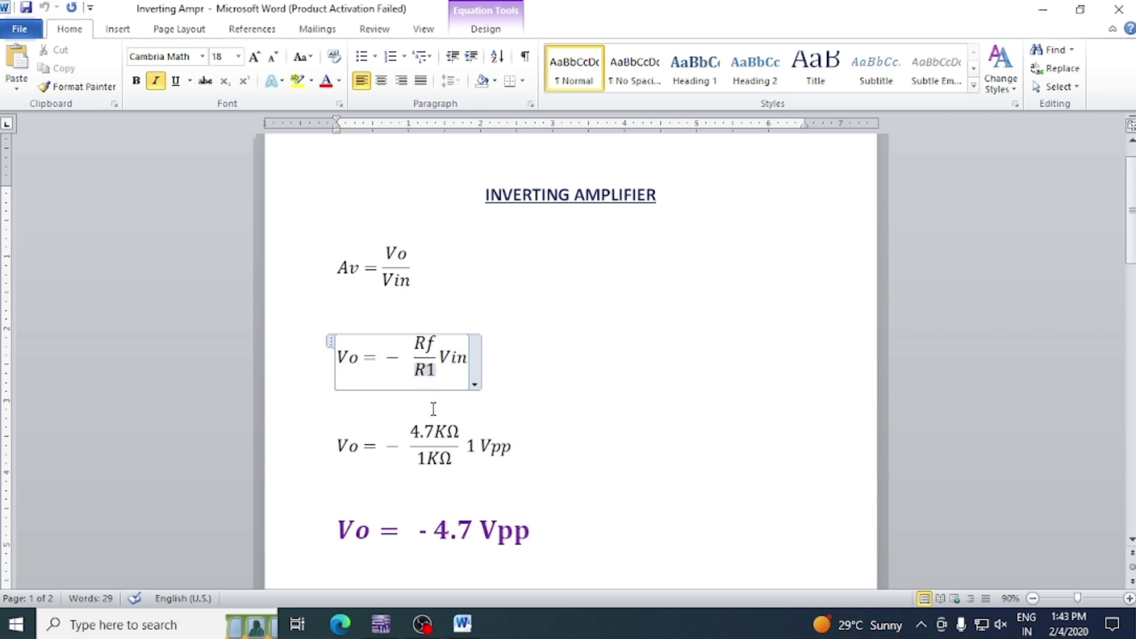
{"action": "left_click", "coordinate": [438, 413]}
{"action": "scroll", "coordinate": [452, 413], "scroll_direction": "down", "scroll_amount": 2}
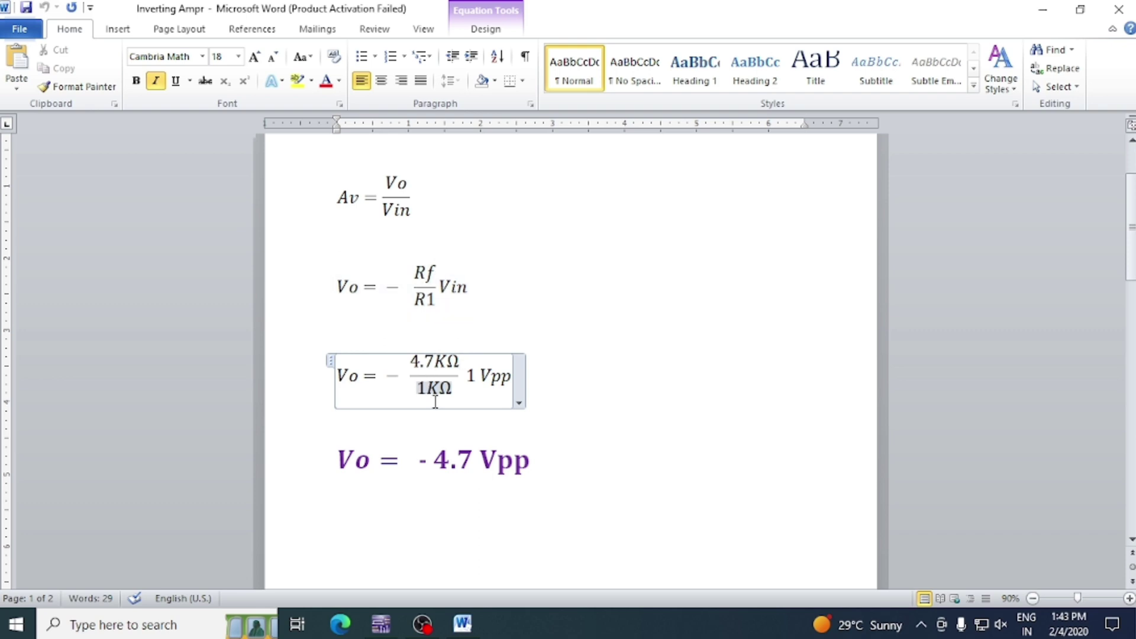
{"action": "left_click", "coordinate": [468, 282]}
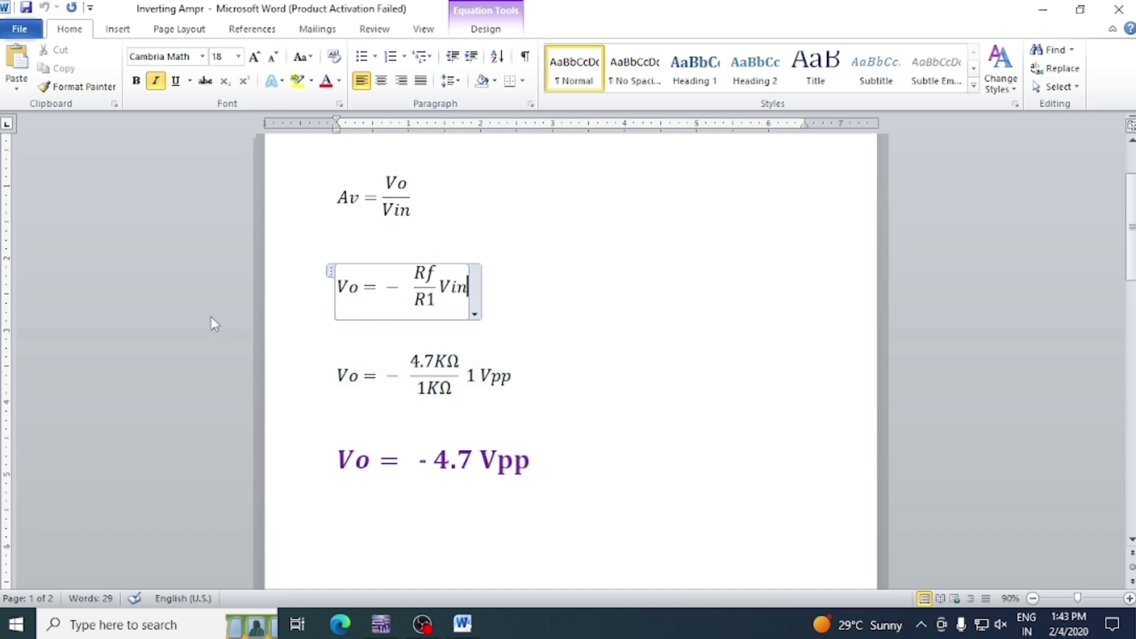
- Check the XFG1 function generator settings in Multisim, then return to Word
{"action": "left_click", "coordinate": [375, 633]}
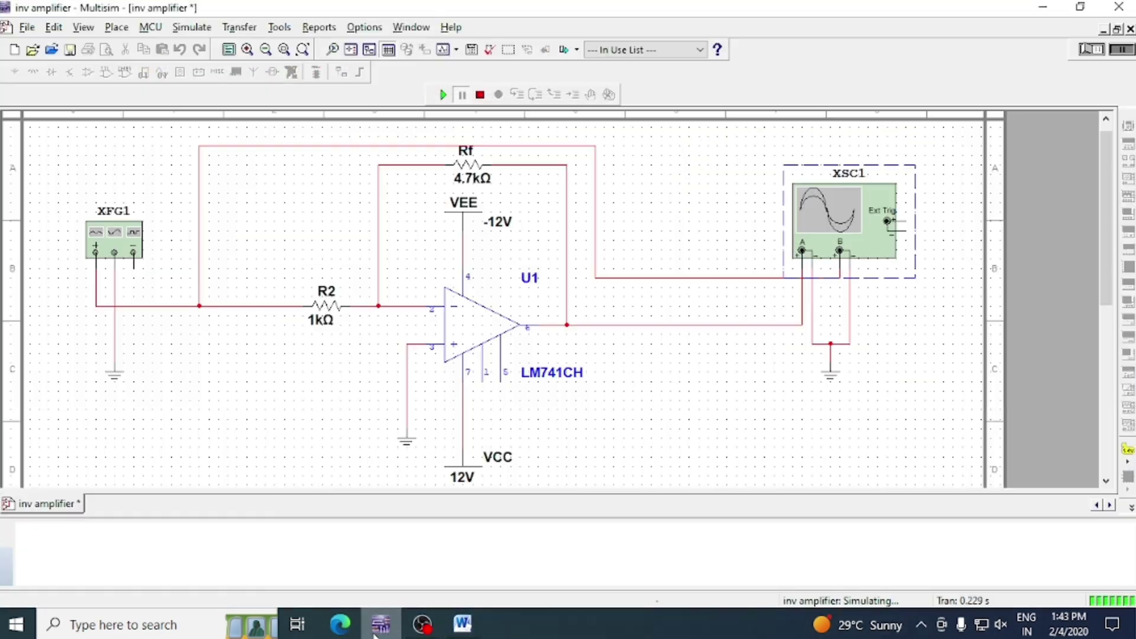
{"action": "double_click", "coordinate": [119, 240]}
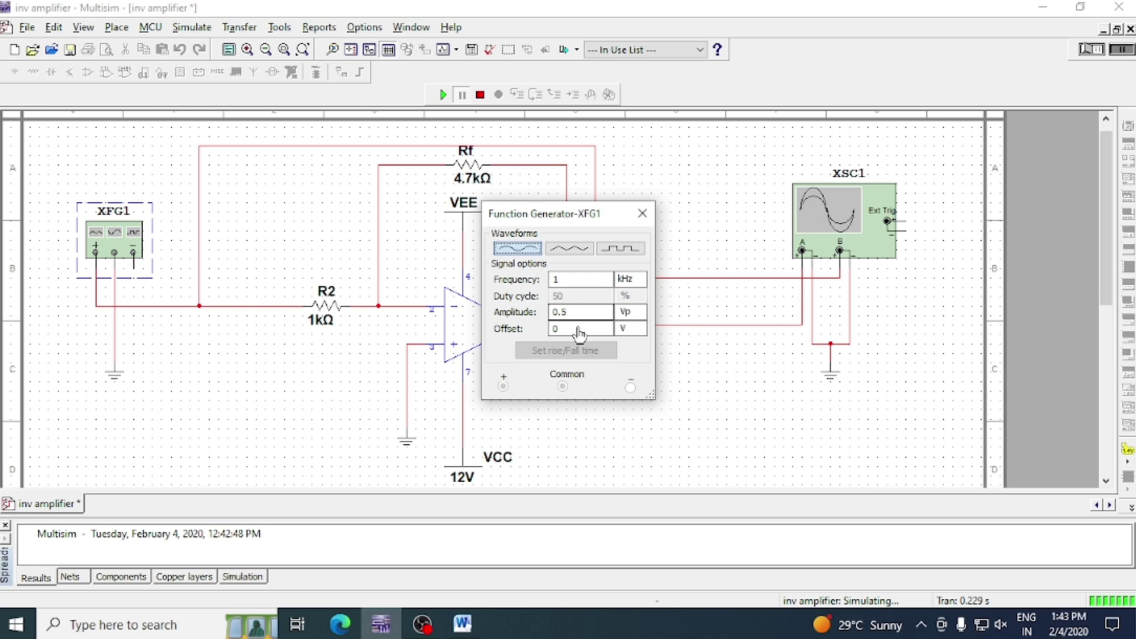
{"action": "left_click", "coordinate": [642, 213]}
{"action": "left_click", "coordinate": [462, 624]}
- Dismiss the Office activation notice and highlight the 4 in the 4.7KΩ/1KΩ equation
{"action": "left_click", "coordinate": [737, 468]}
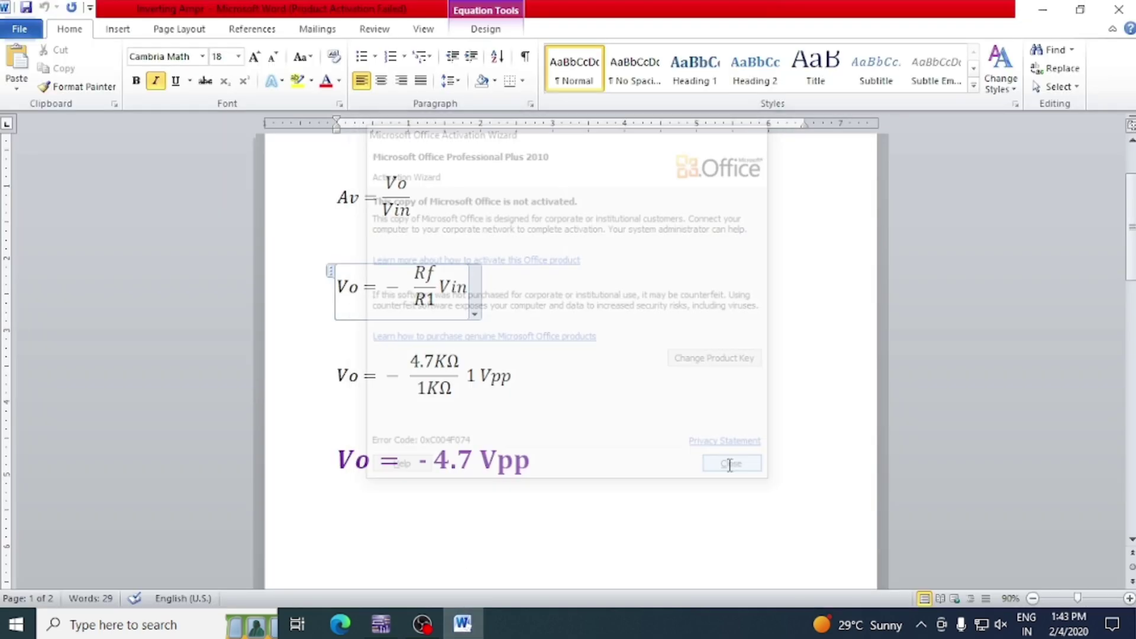
{"action": "left_click", "coordinate": [474, 380]}
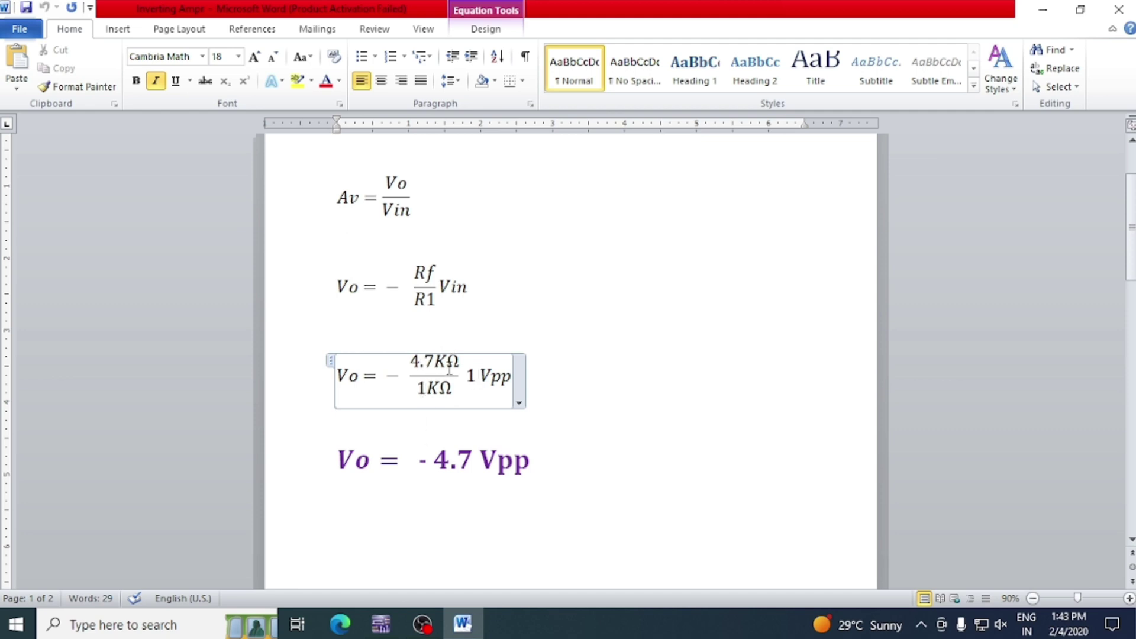
{"action": "left_click_drag", "start_coordinate": [415, 367], "coordinate": [422, 365]}
- Highlight the Vo = −4.7 Vpp result, then return to the INVERTING AMPLIFIER title
{"action": "left_click_drag", "start_coordinate": [323, 465], "coordinate": [536, 463]}
{"action": "left_click", "coordinate": [338, 497]}
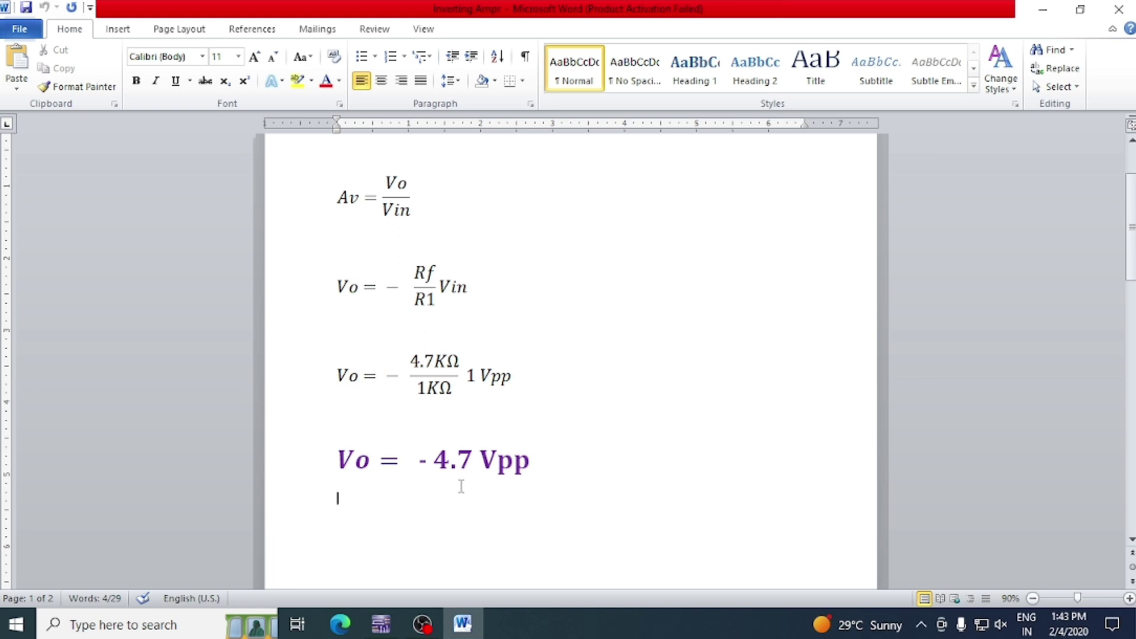
{"action": "left_click_drag", "start_coordinate": [433, 462], "coordinate": [538, 460]}
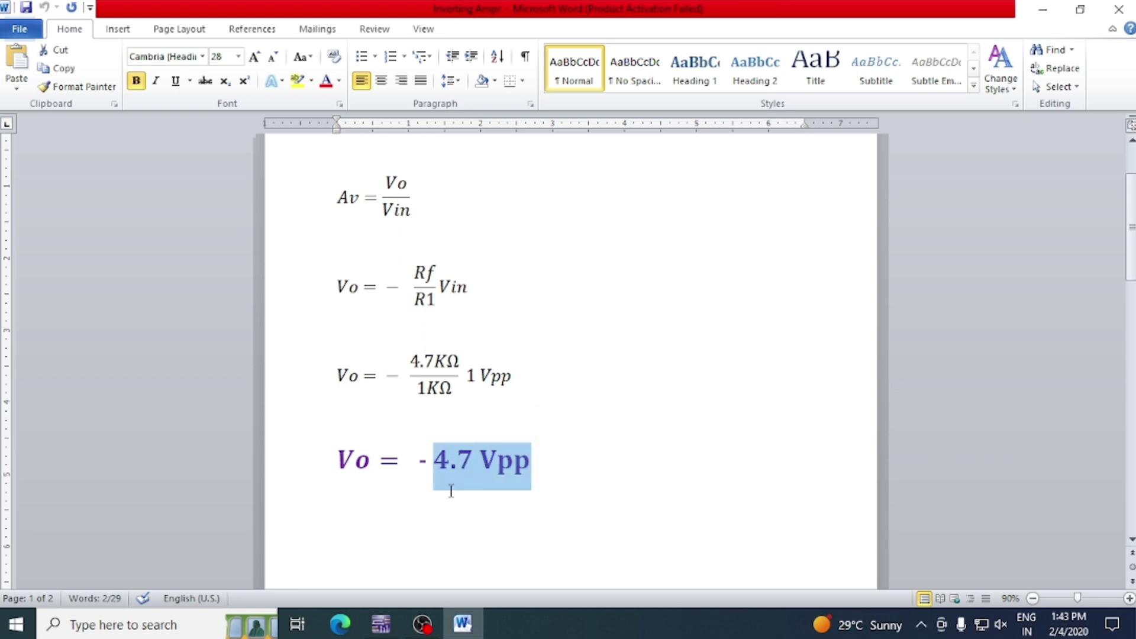
{"action": "left_click", "coordinate": [429, 477]}
{"action": "left_click_drag", "start_coordinate": [419, 464], "coordinate": [427, 468]}
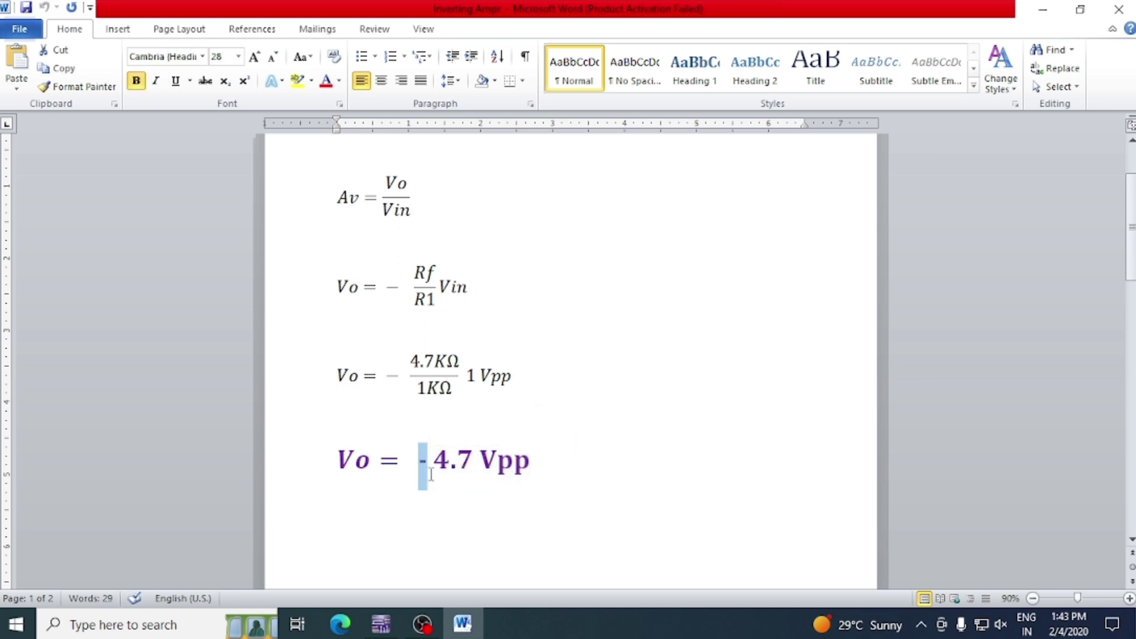
{"action": "key", "text": "Right"}
{"action": "key", "text": "shift+End"}
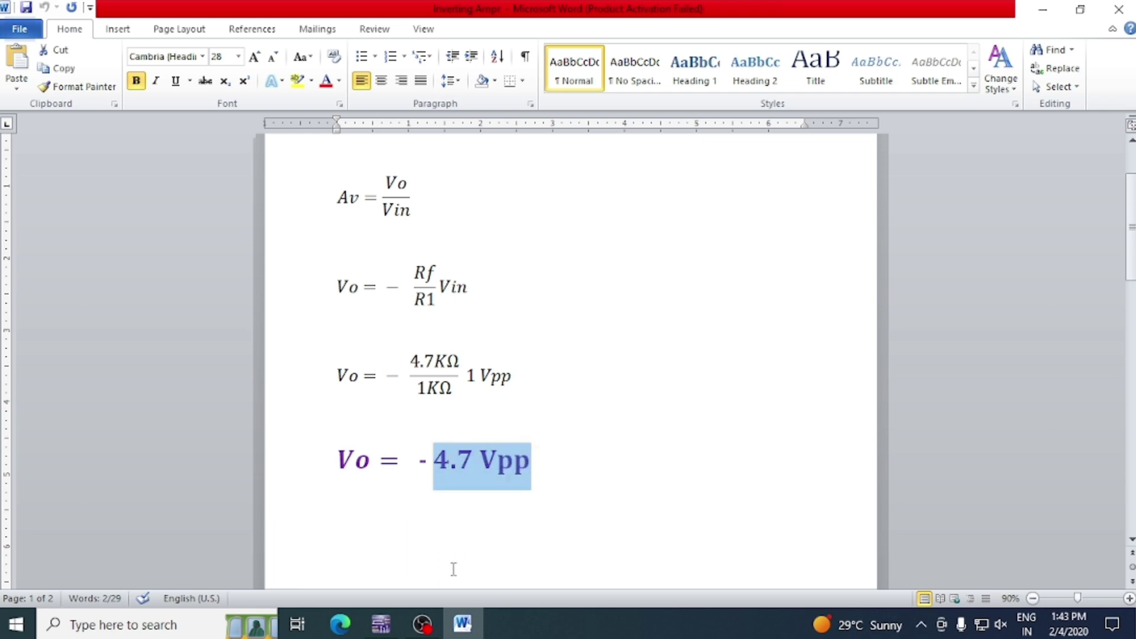
{"action": "scroll", "coordinate": [488, 416], "scroll_direction": "up", "scroll_amount": 2}
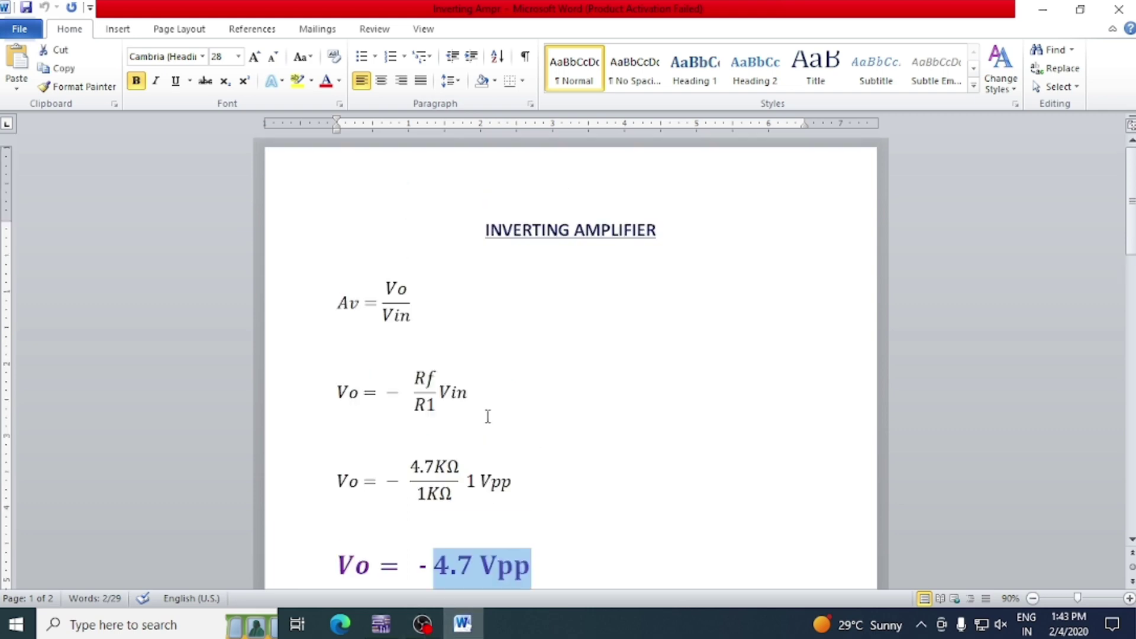
{"action": "left_click", "coordinate": [483, 219]}
- Place the Word document beside the XSC1 oscilloscope display to compare 4.642 V with −4.7 Vpp
{"action": "left_click", "coordinate": [381, 623]}
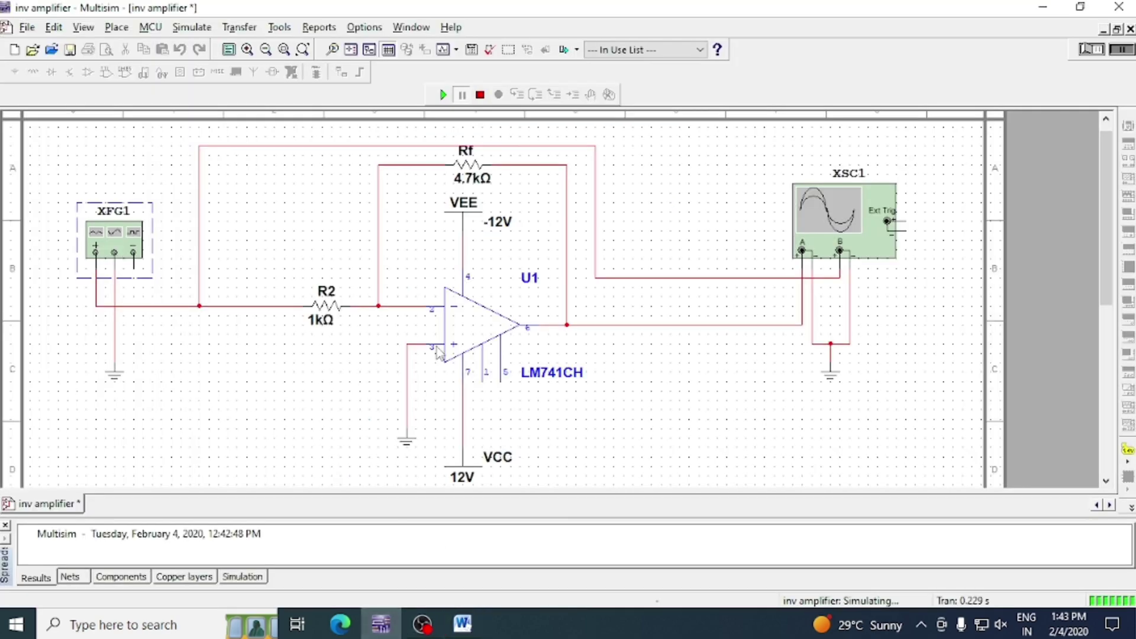
{"action": "double_click", "coordinate": [843, 226]}
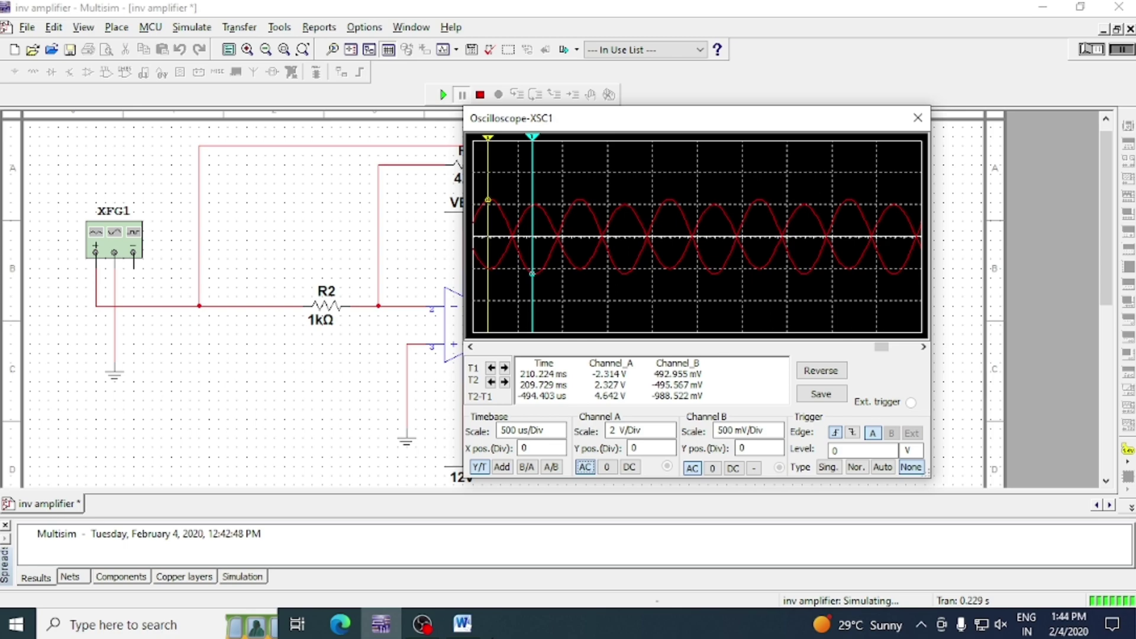
{"action": "left_click", "coordinate": [463, 623]}
{"action": "left_click", "coordinate": [1080, 18]}
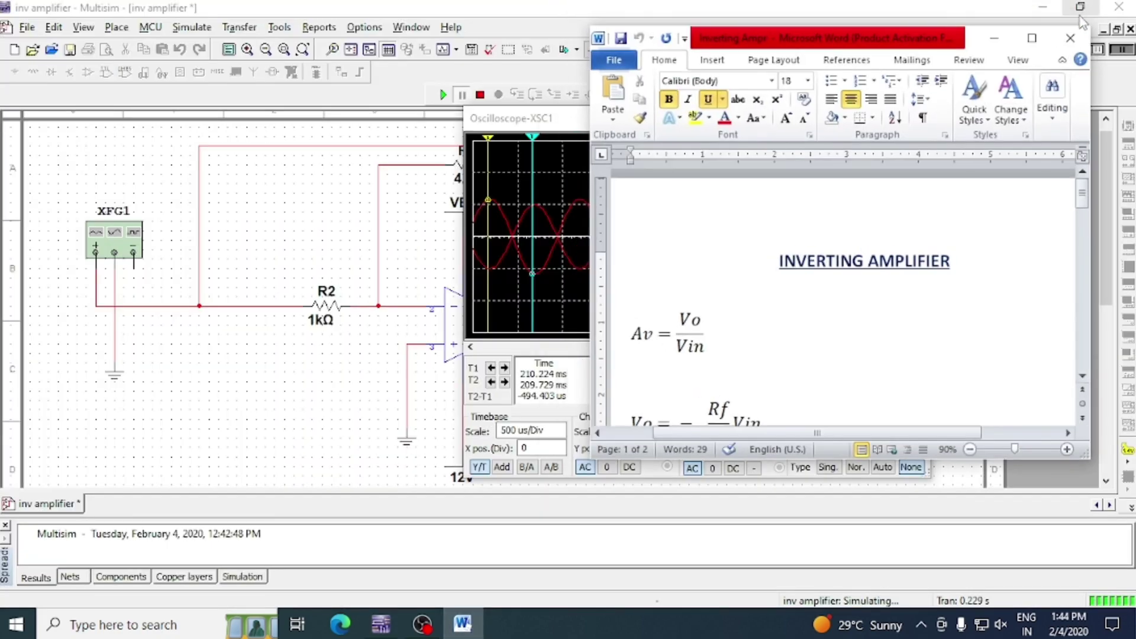
{"action": "left_click_drag", "start_coordinate": [868, 41], "coordinate": [357, 52]}
{"action": "scroll", "coordinate": [322, 373], "scroll_direction": "down", "scroll_amount": 6}
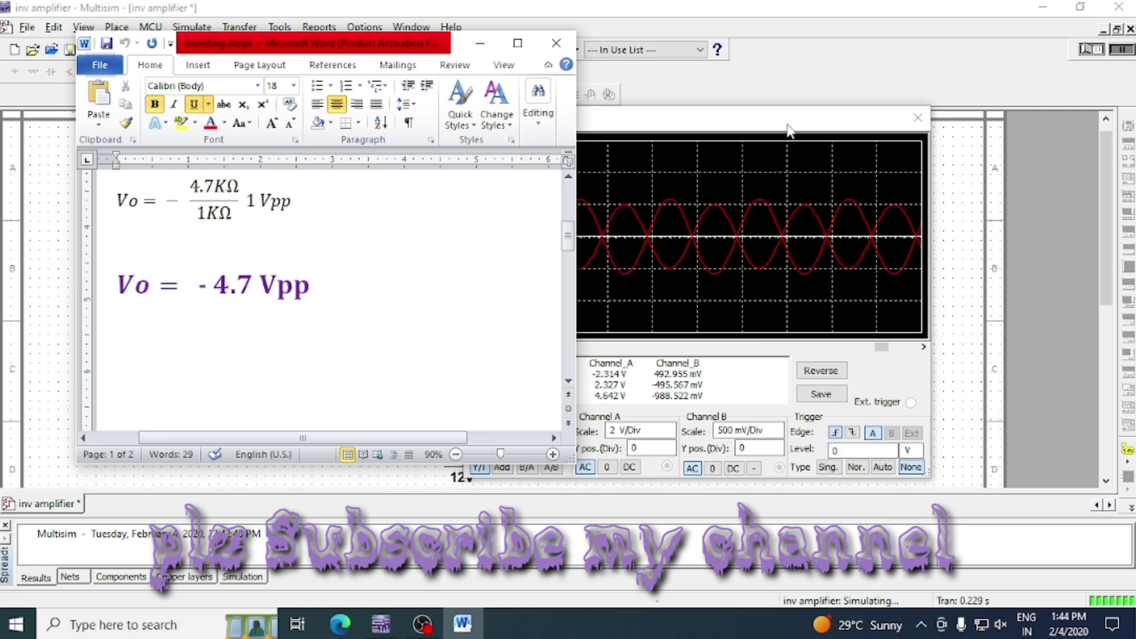
{"action": "left_click_drag", "start_coordinate": [788, 129], "coordinate": [950, 117]}
- Close the oscilloscope display and stop the simulation
{"action": "left_click", "coordinate": [467, 624]}
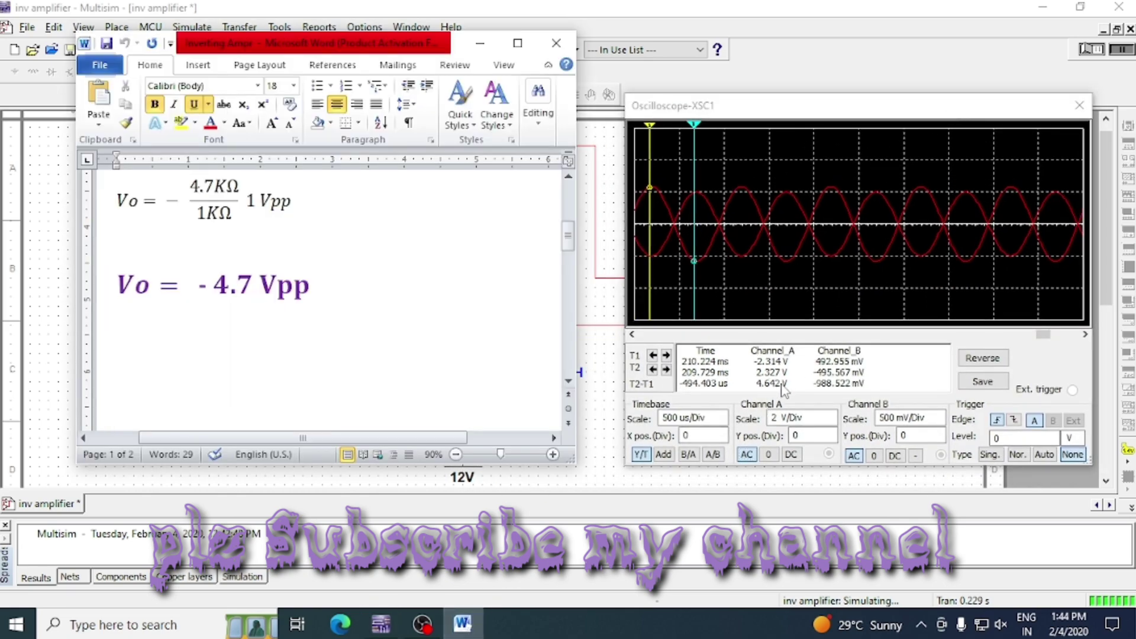
{"action": "left_click", "coordinate": [1082, 107]}
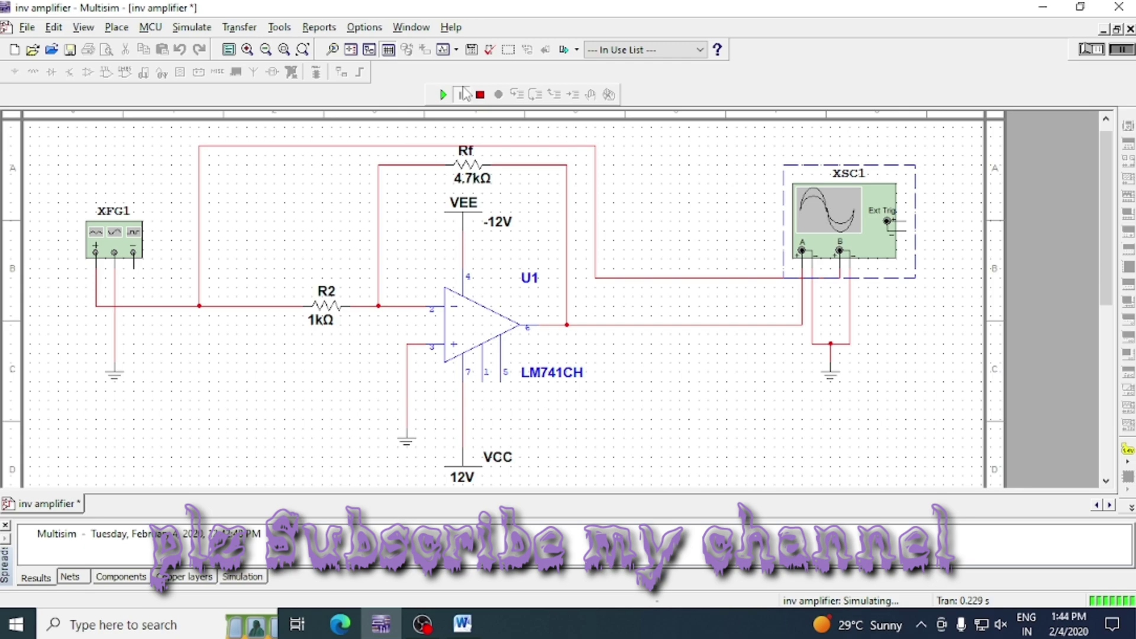
{"action": "left_click", "coordinate": [479, 95]}
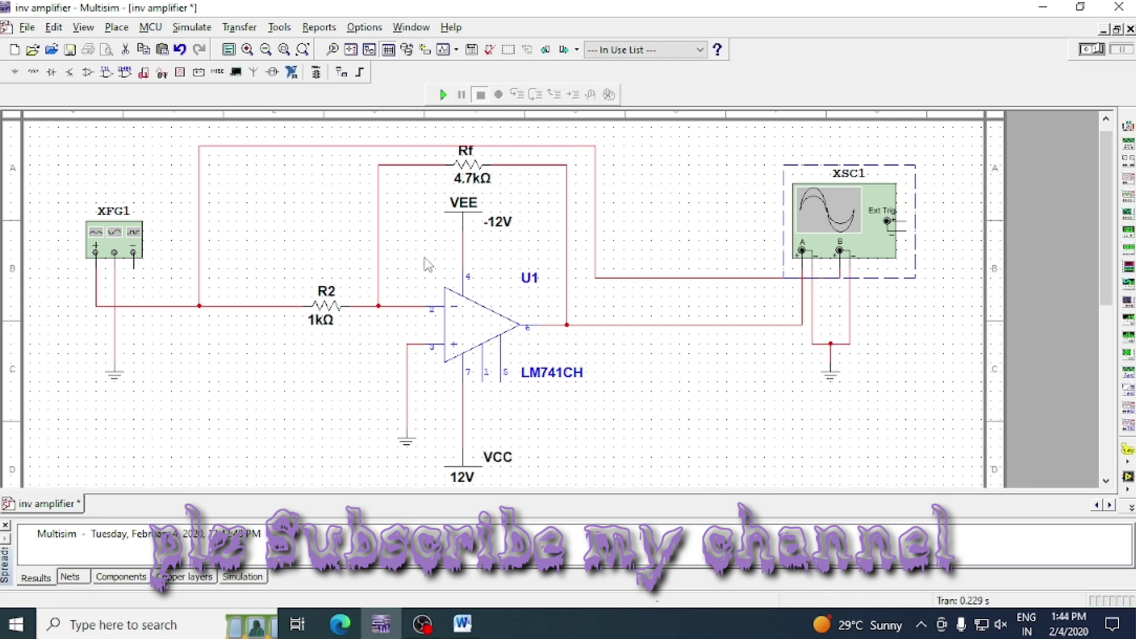